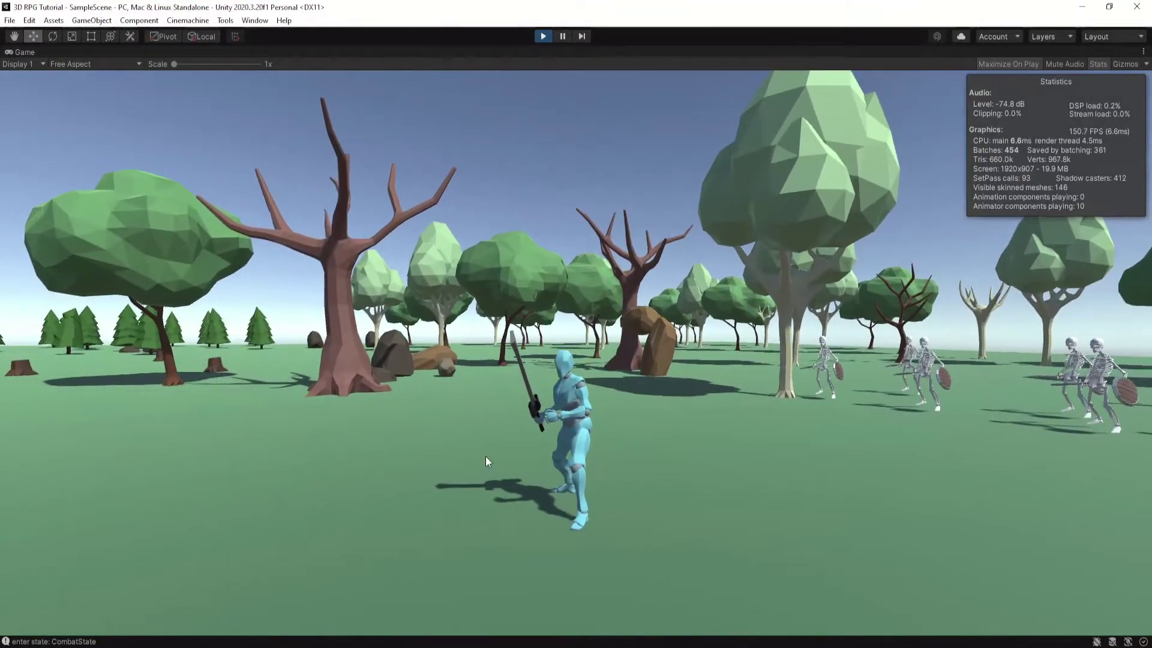
# - Try out the finished combat system in play mode by attacking and moving the player around the skeletons
pyautogui.click(486, 457)
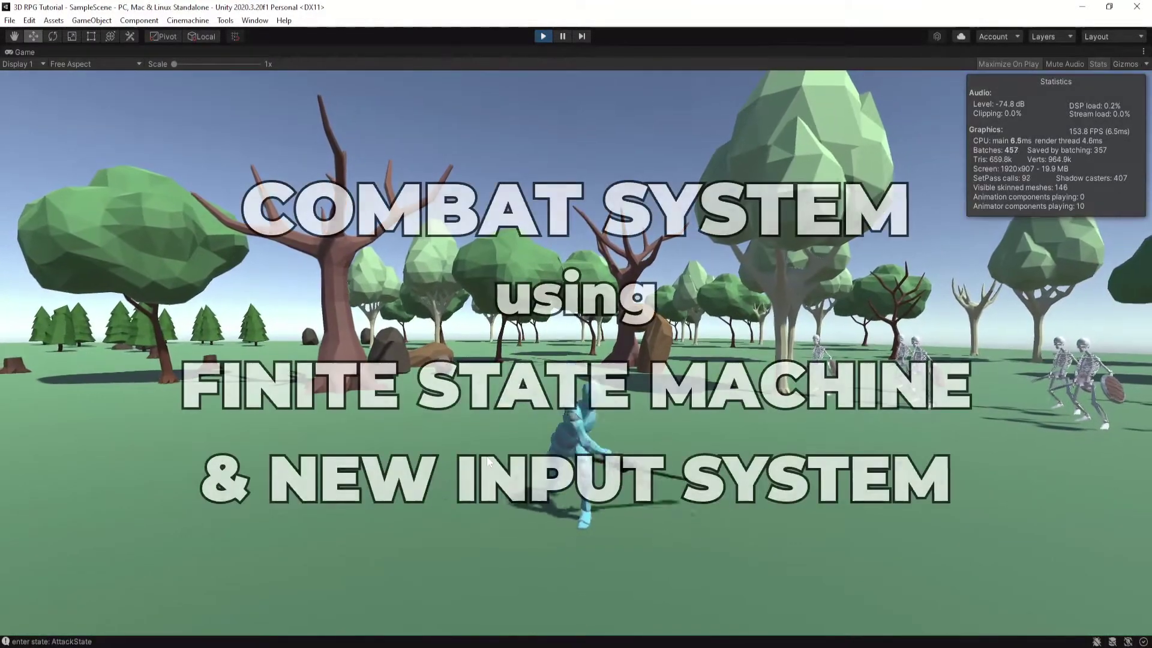
pyautogui.click(415, 425)
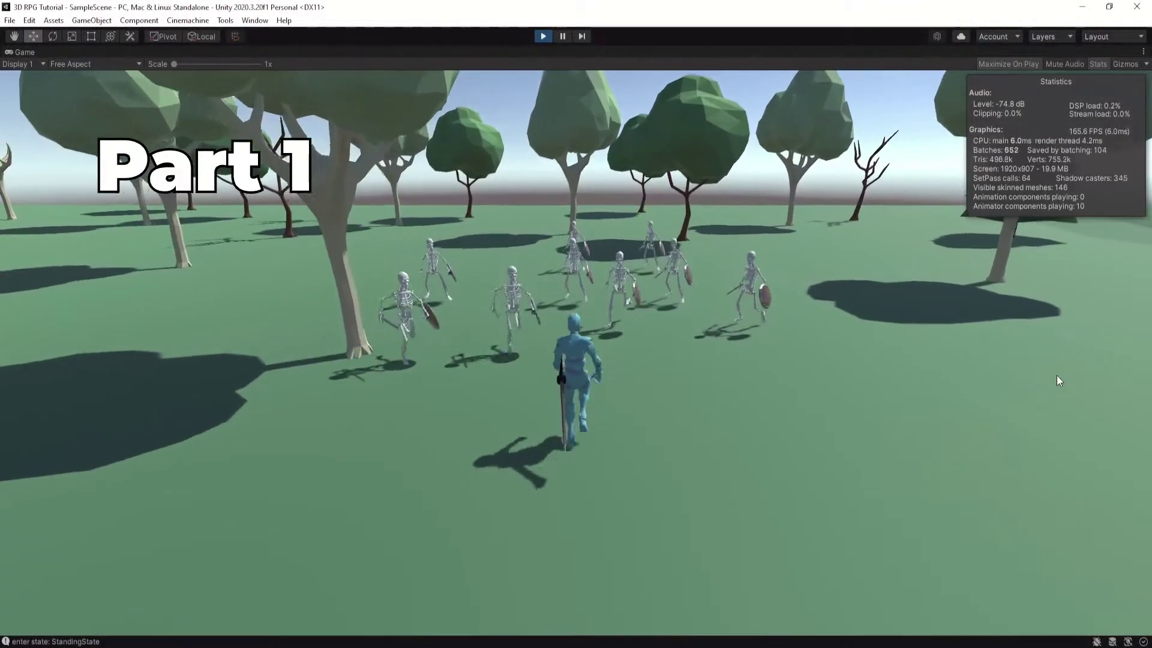
pyautogui.press('s')
pyautogui.press('r')
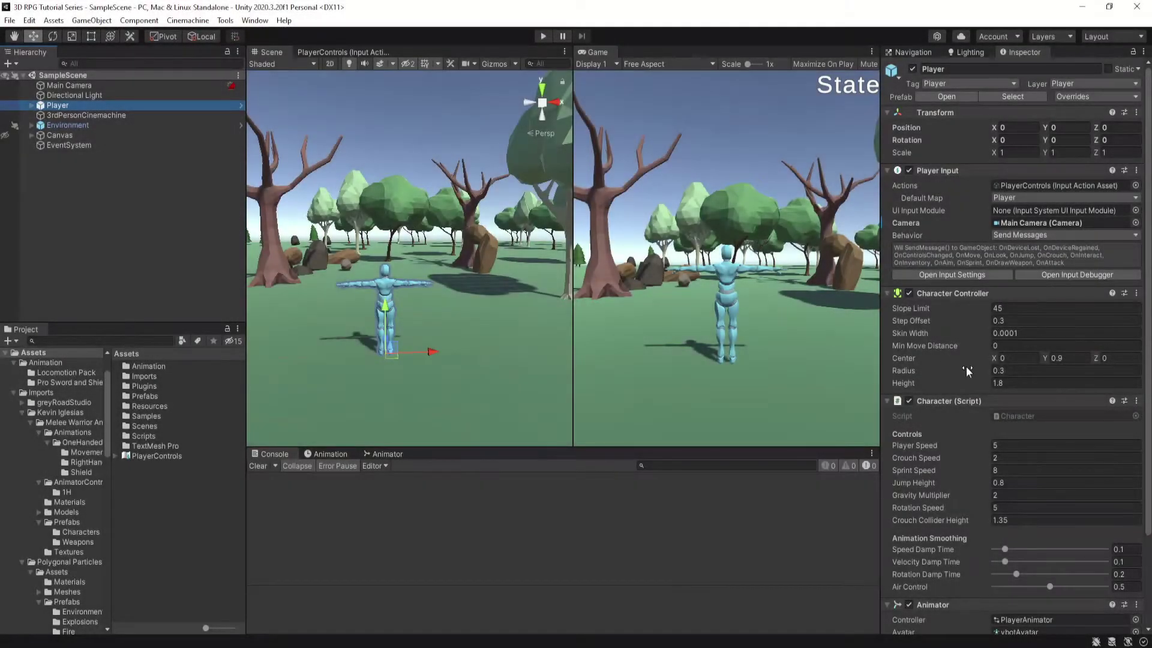
# - Review the Player's components, then play-test the starting project by walking the character around the scene
pyautogui.scroll(-3, 969, 384)
pyautogui.scroll(3, 970, 396)
pyautogui.click(543, 36)
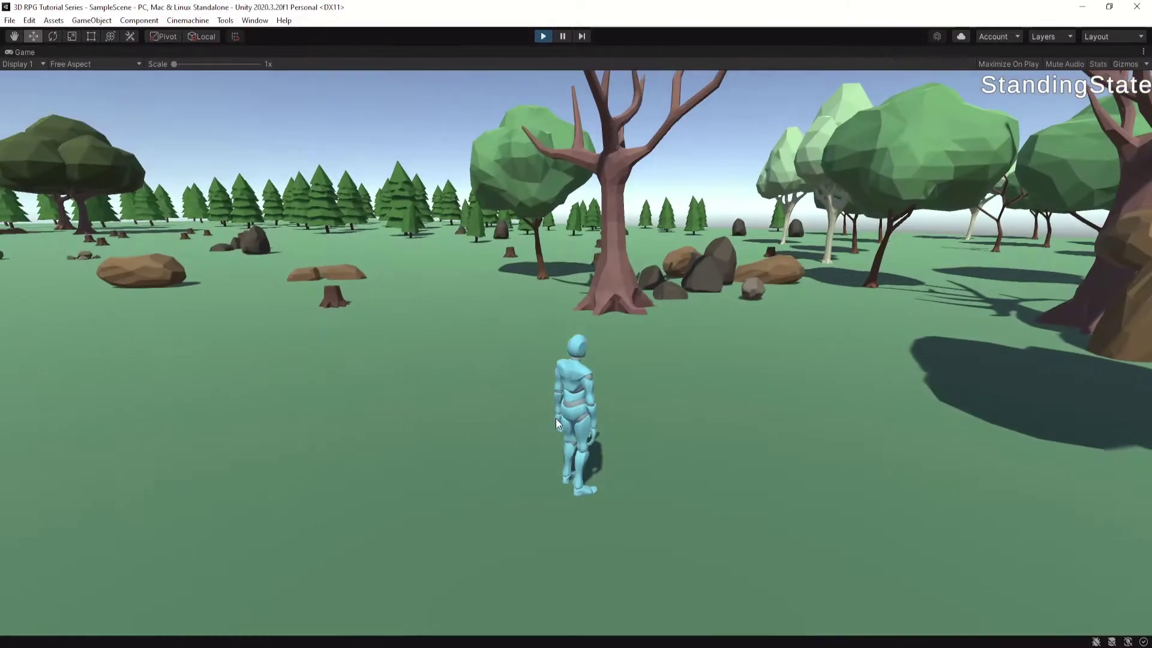
pyautogui.press('d')
pyautogui.press('s')
pyautogui.press('a')
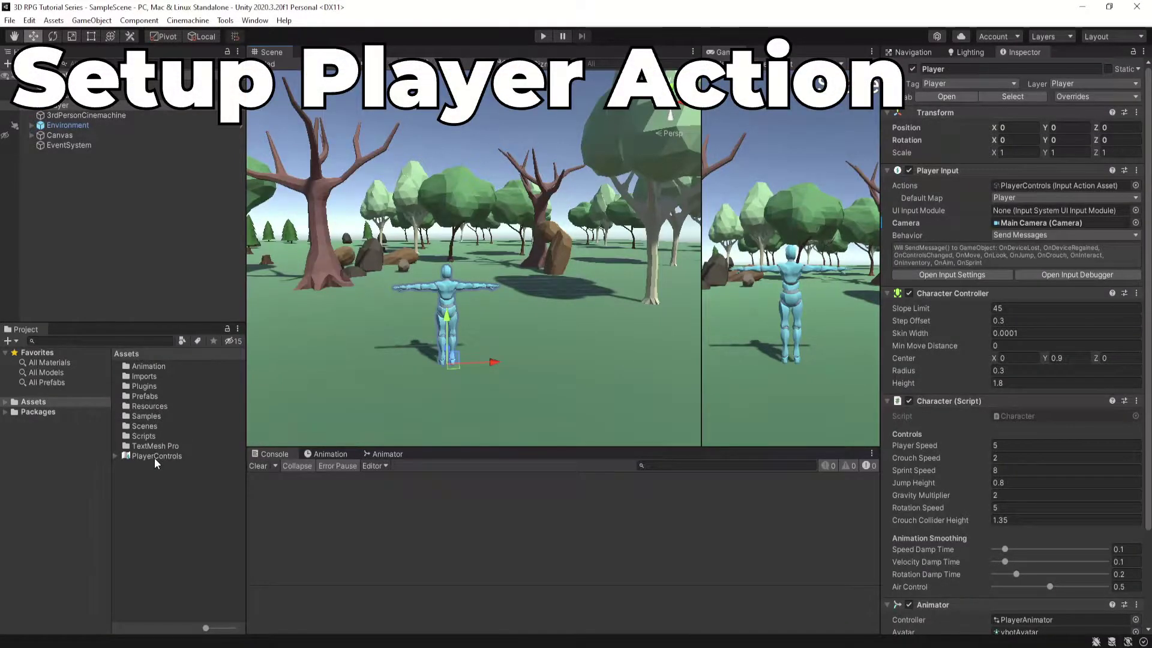
# - In the PlayerControls input actions, add an action named DrawWeapon with its trigger behavior set to Press Only
pyautogui.doubleClick(154, 456)
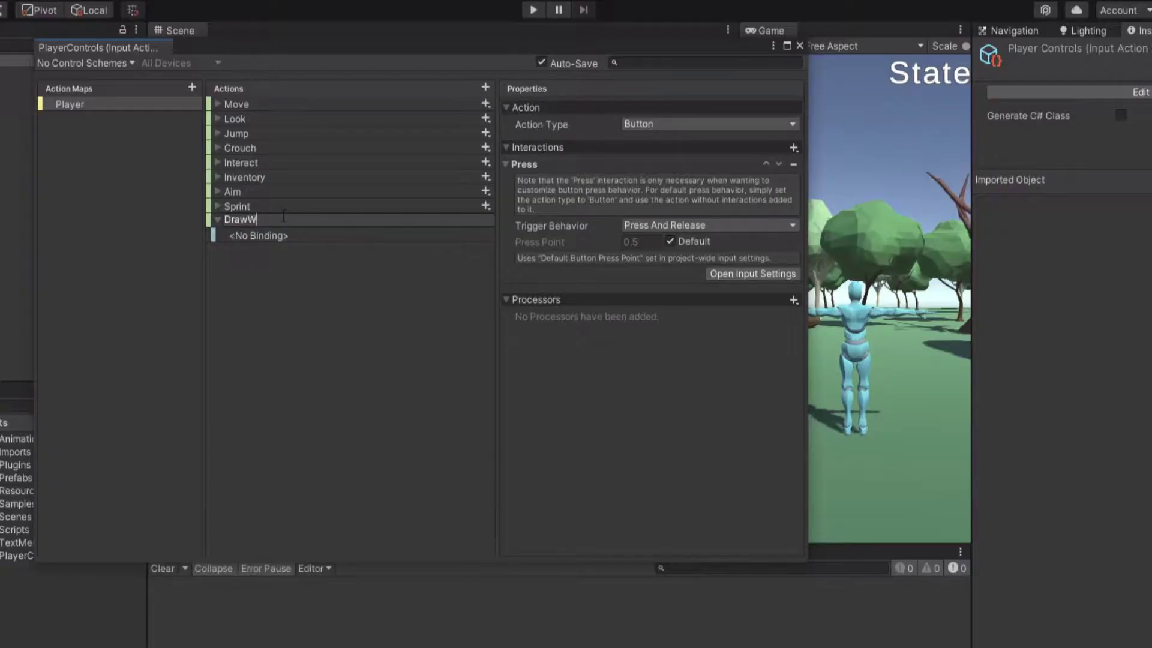
pyautogui.click(281, 217)
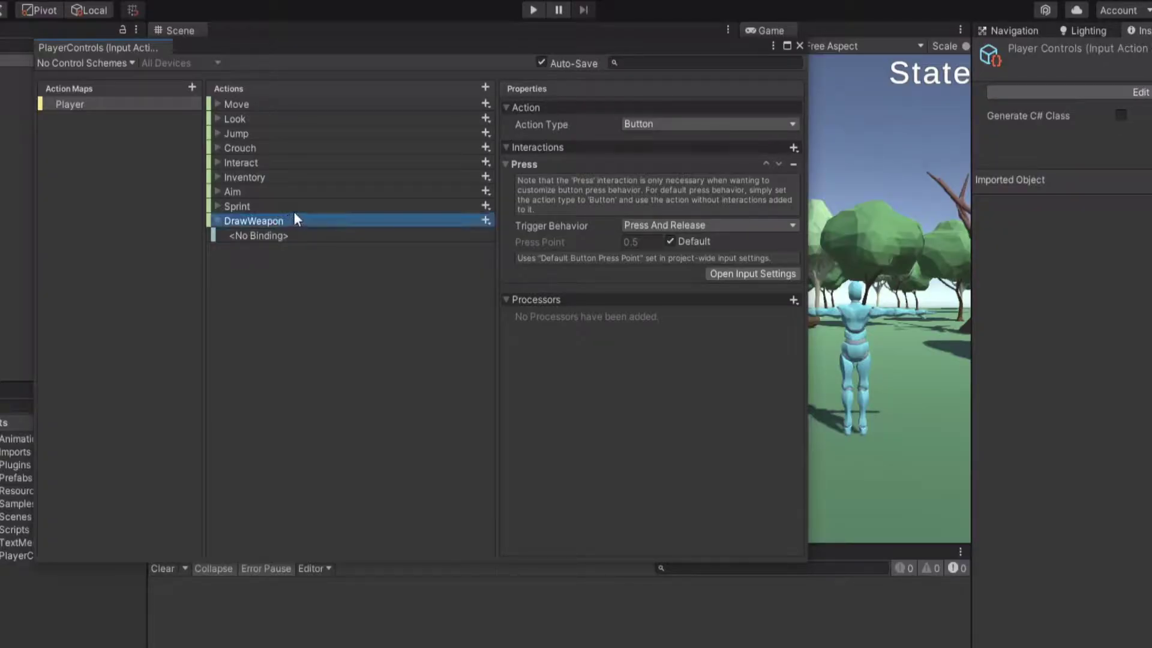
pyautogui.click(660, 225)
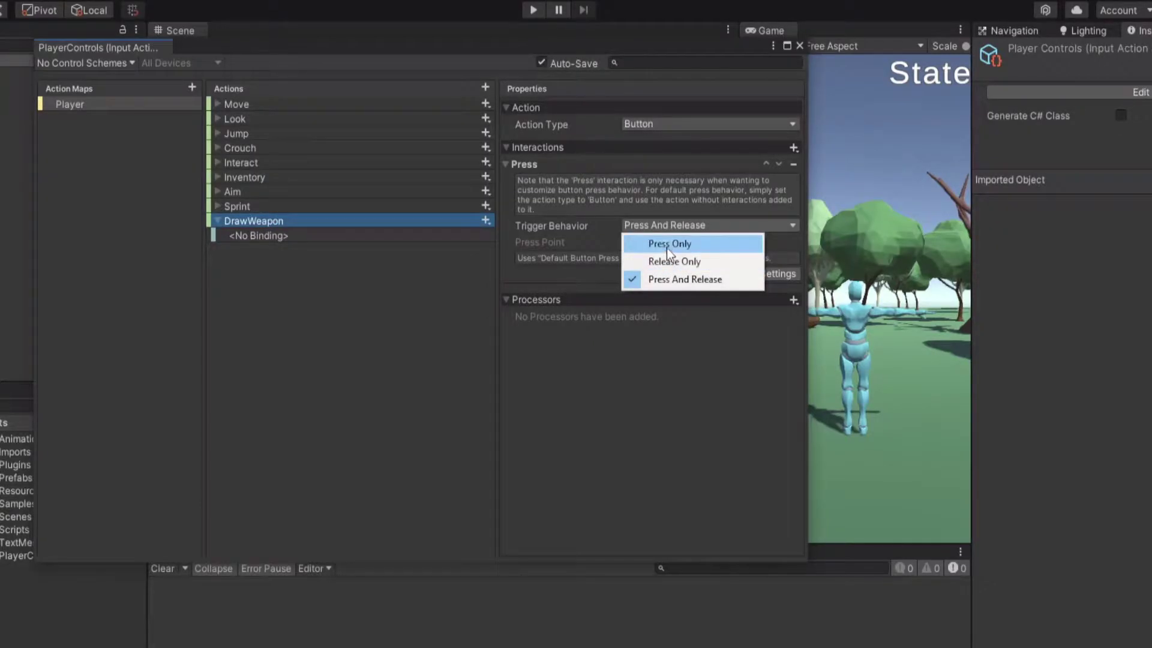
pyautogui.click(666, 244)
# - Bind the DrawWeapon action to the keyboard's R key and add a Tap interaction to that binding
pyautogui.click(285, 236)
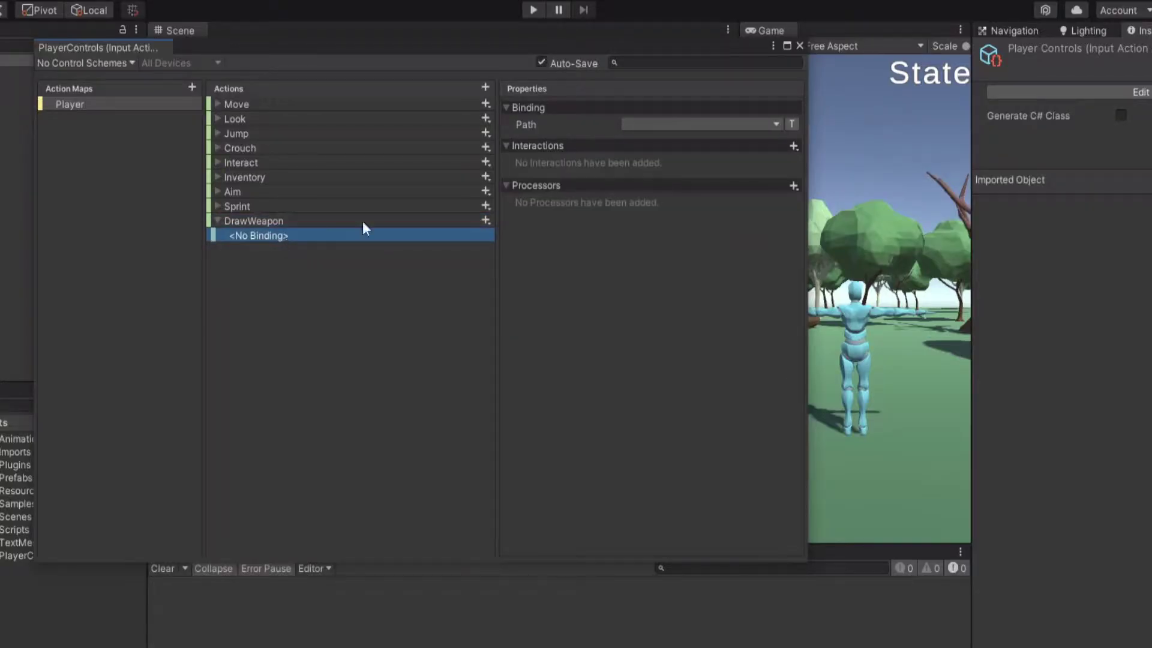
pyautogui.click(636, 124)
pyautogui.click(640, 142)
pyautogui.press('r')
pyautogui.click(648, 177)
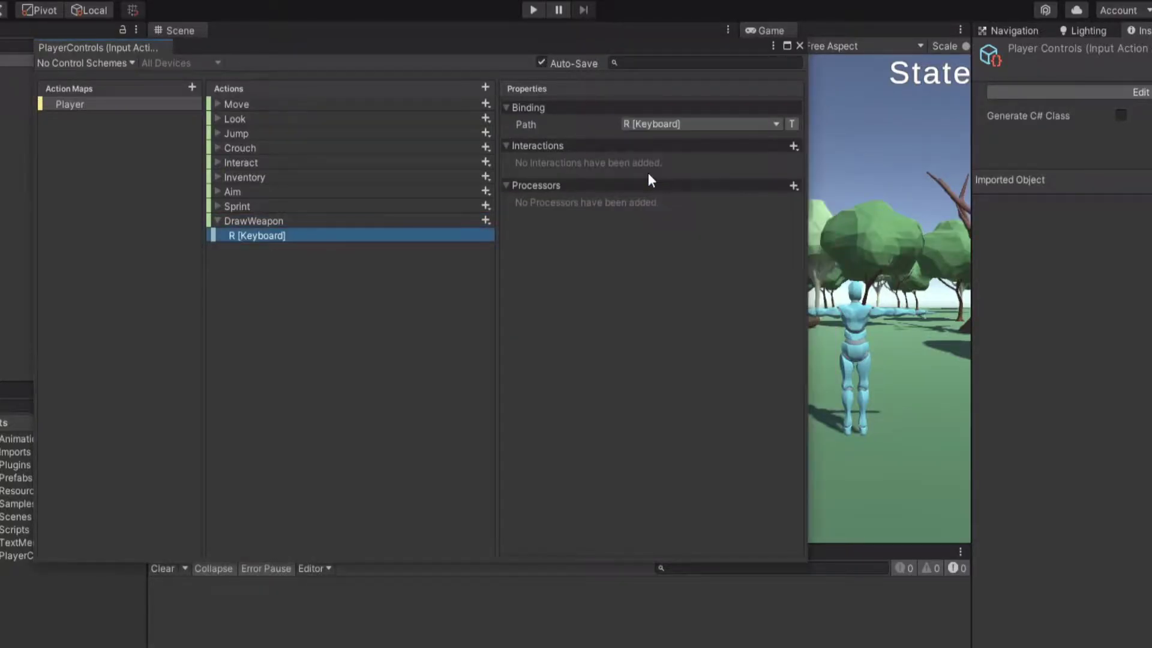
pyautogui.click(793, 147)
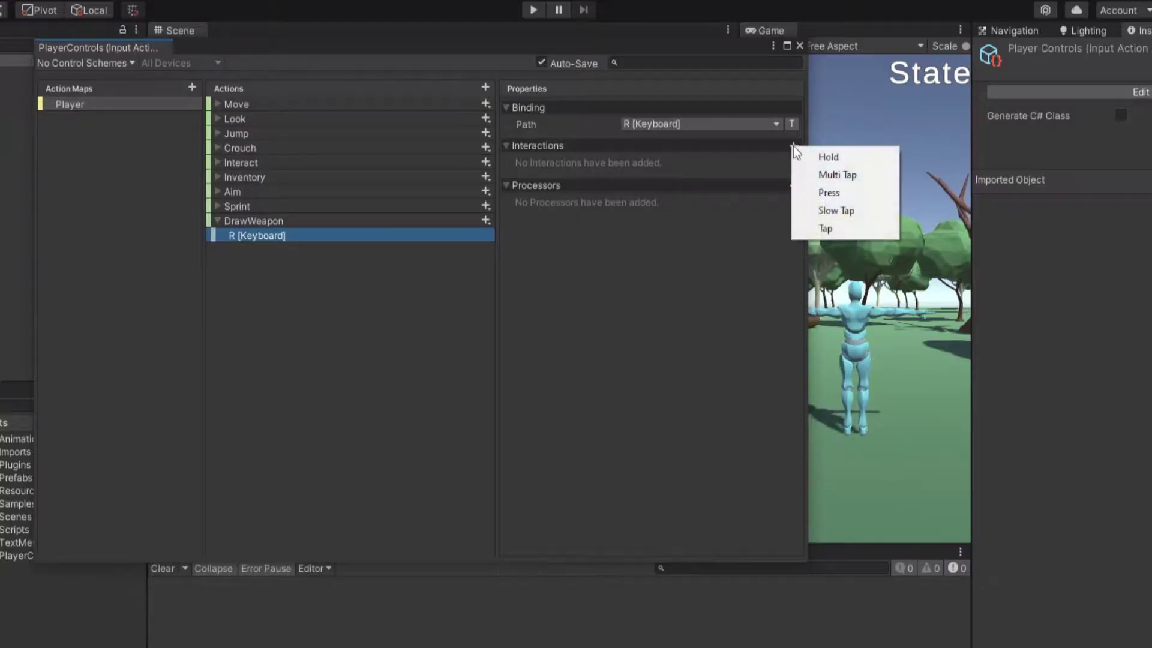
pyautogui.click(828, 226)
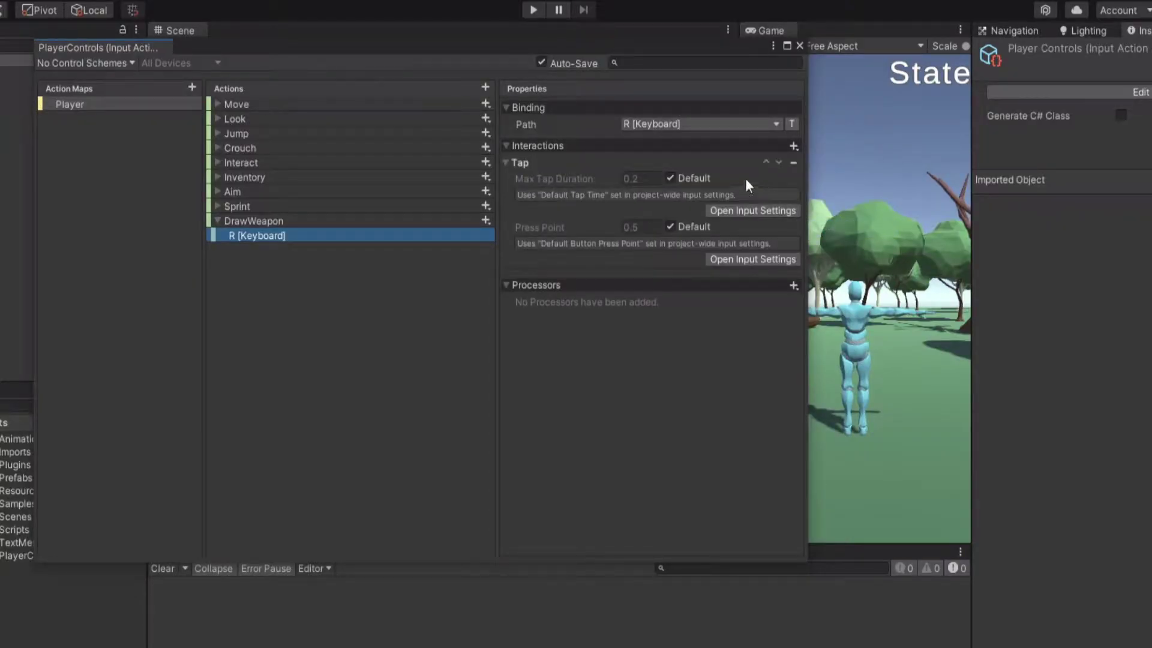
pyautogui.click(231, 221)
pyautogui.click(217, 220)
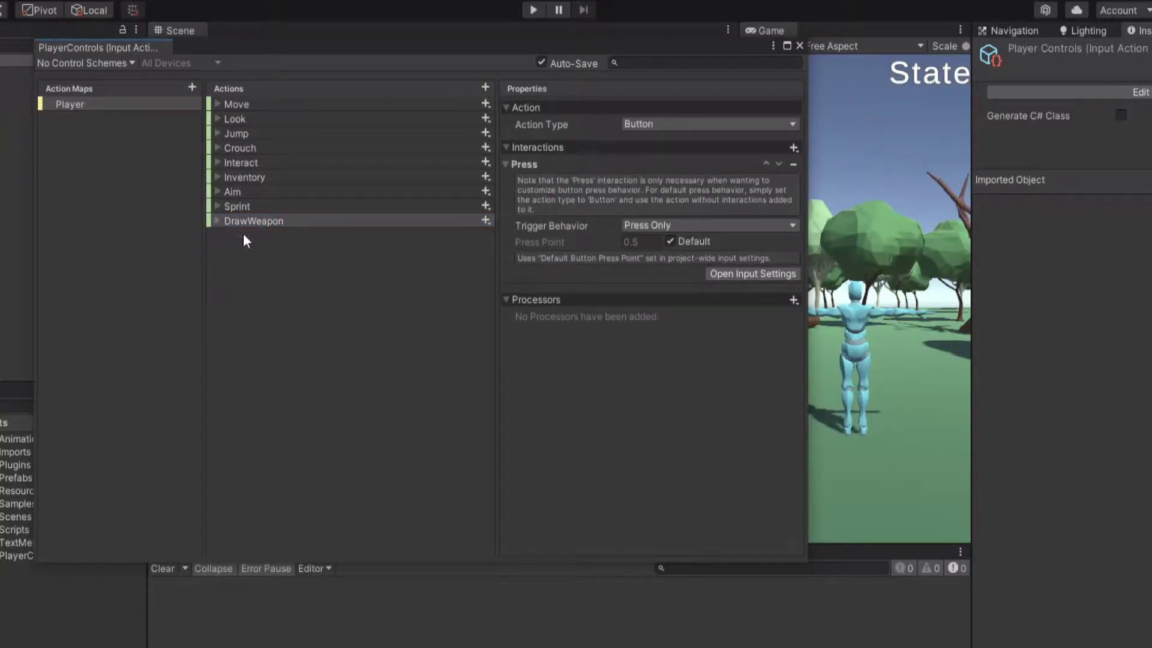
# - Add an action named Attack, bound to the mouse's Left Button with a Tap interaction
pyautogui.click(486, 85)
pyautogui.write('Attack')
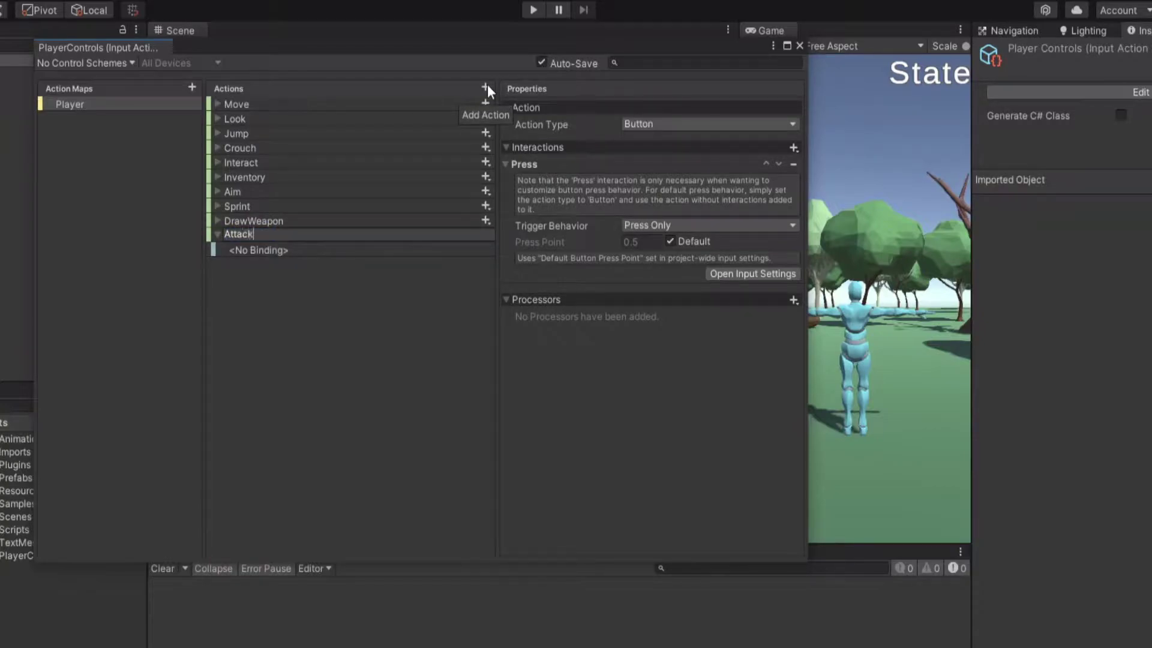
pyautogui.press('Return')
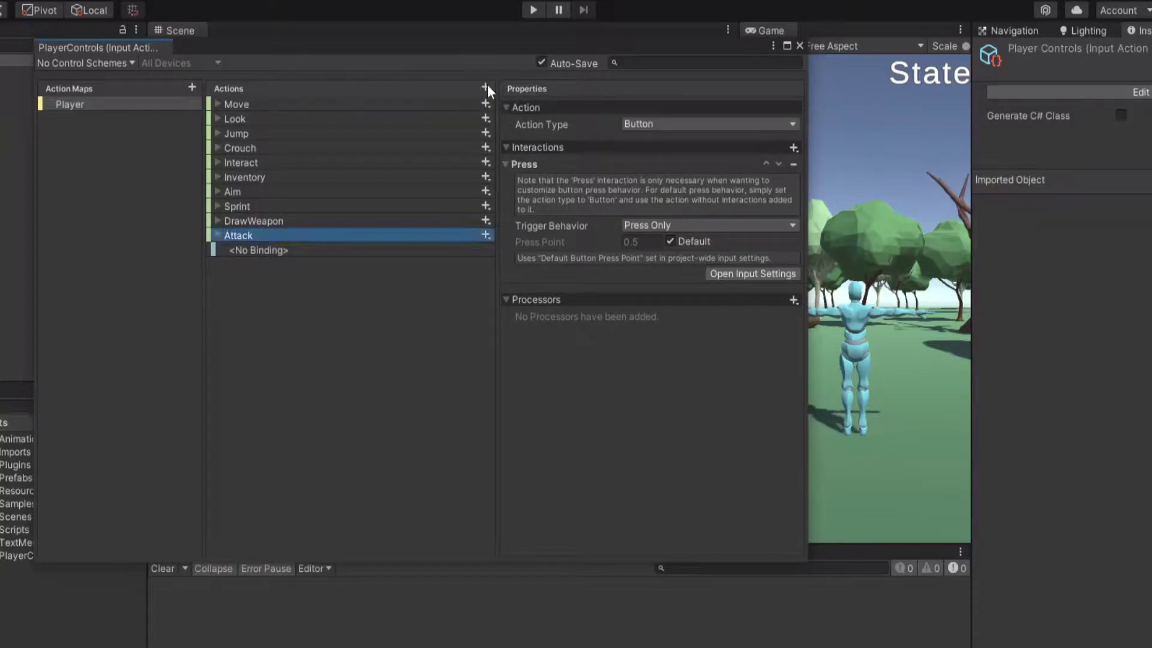
pyautogui.click(473, 252)
pyautogui.click(714, 124)
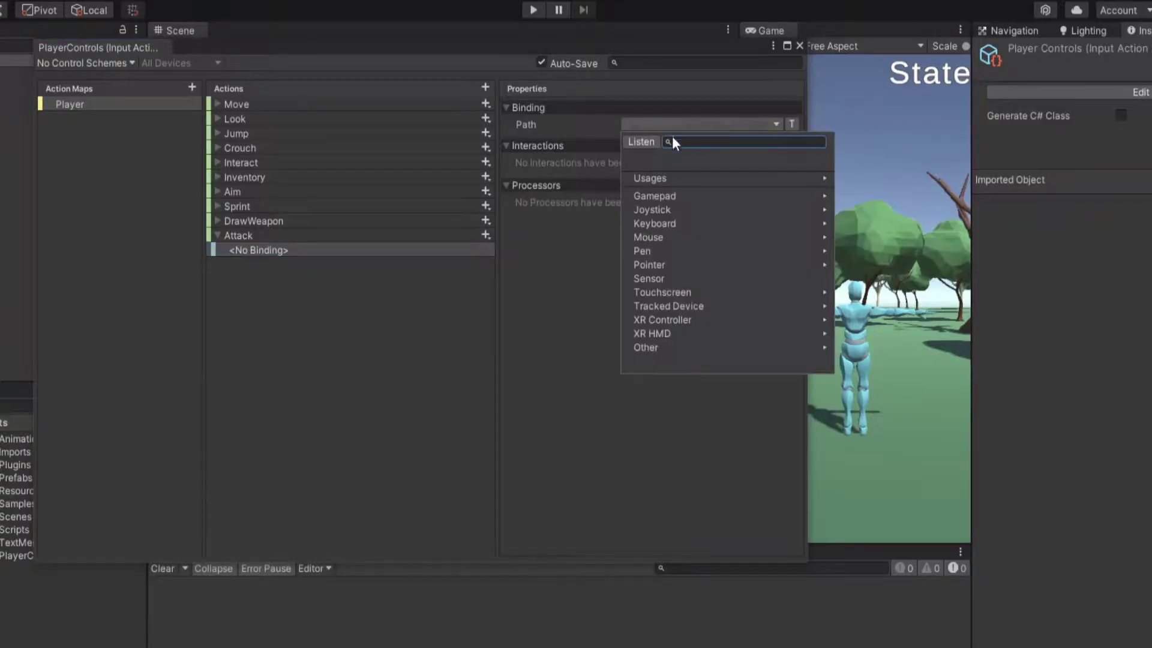
pyautogui.click(657, 237)
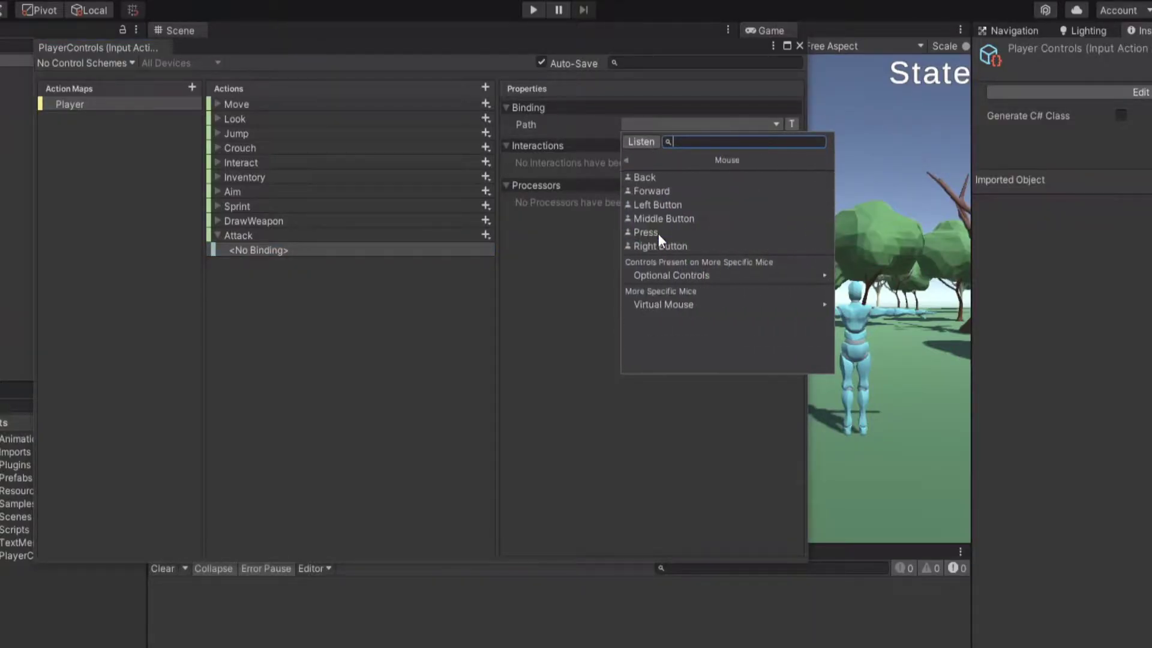
pyautogui.click(657, 205)
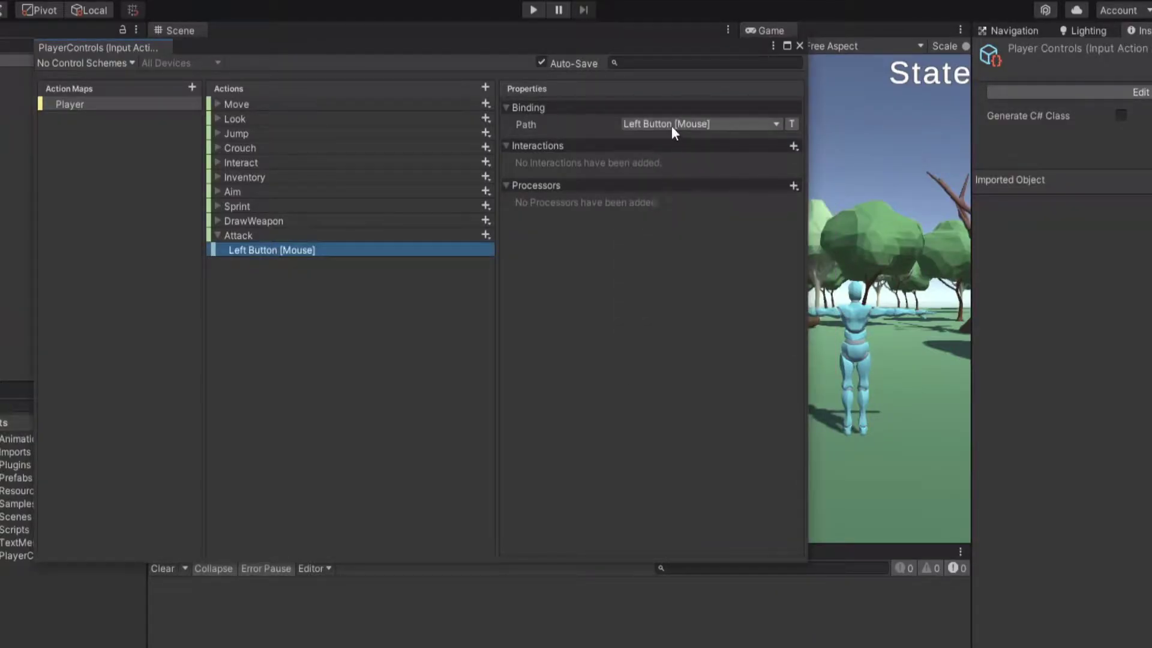
pyautogui.click(793, 146)
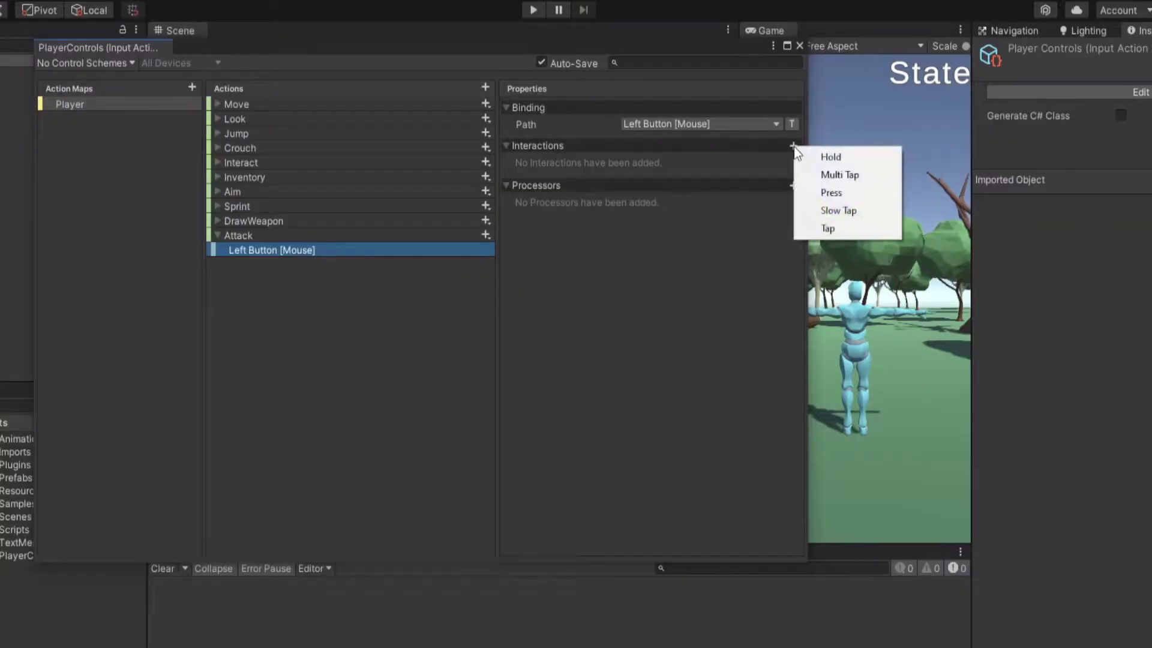
pyautogui.click(819, 234)
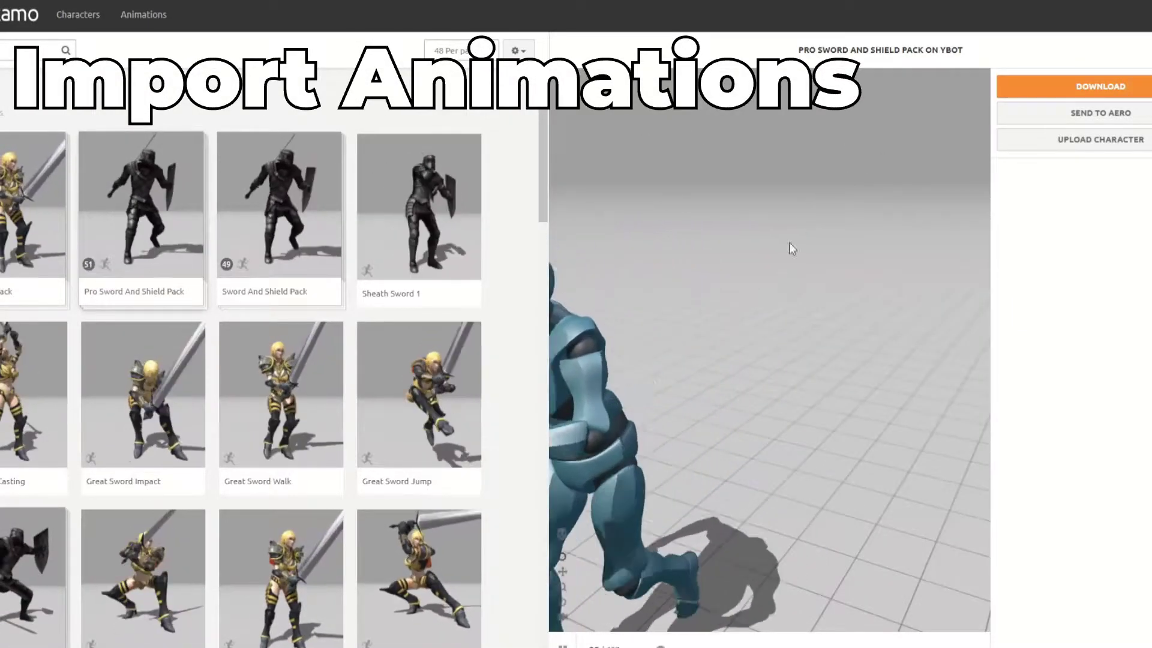
# - In Mixamo, download the Pro Sword and Shield Pack for Ybot as FBX Binary, T-pose, 30 frames per second, without keyframe reduction
pyautogui.click(562, 621)
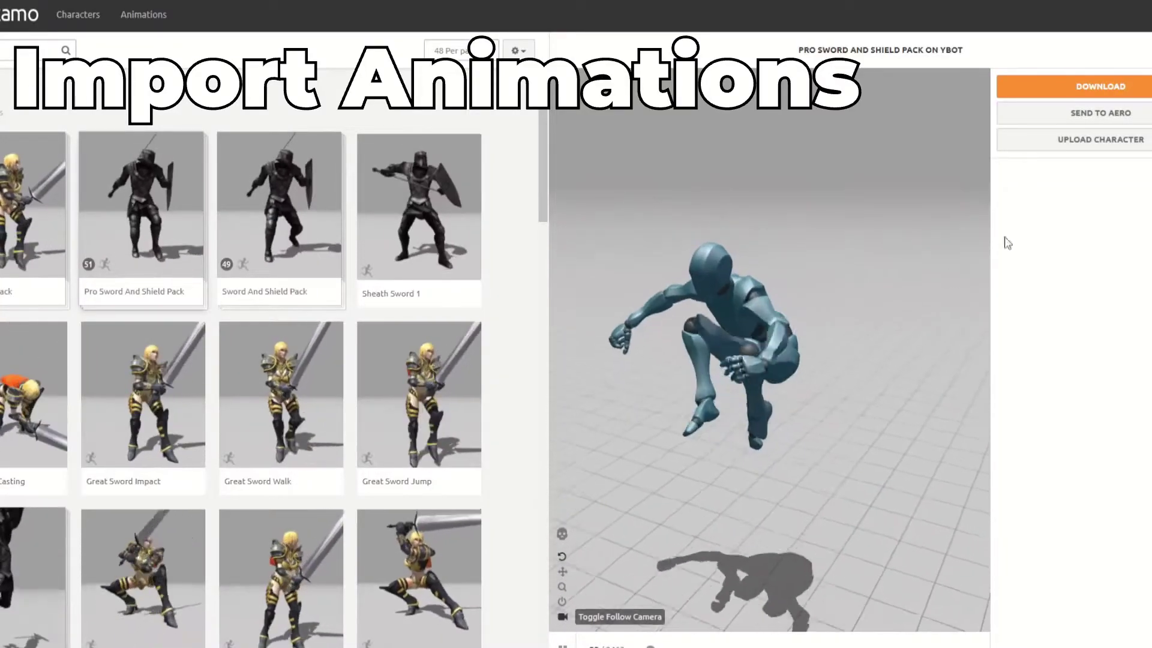
pyautogui.click(1092, 87)
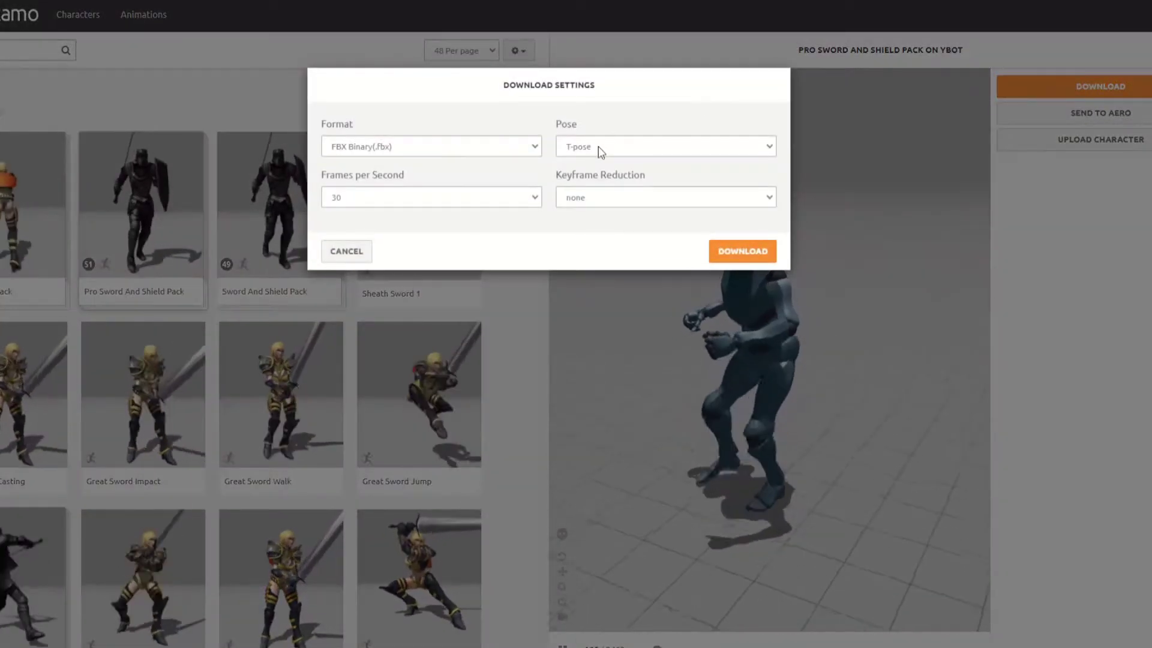
pyautogui.click(411, 153)
pyautogui.click(408, 154)
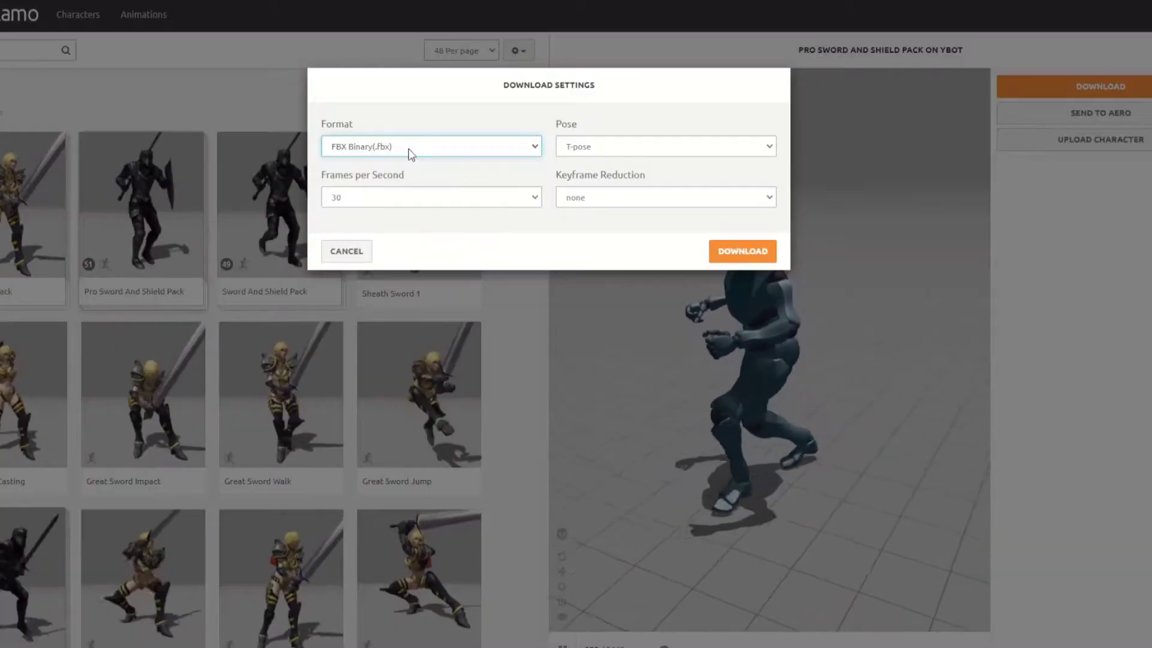
pyautogui.click(632, 152)
pyautogui.click(631, 152)
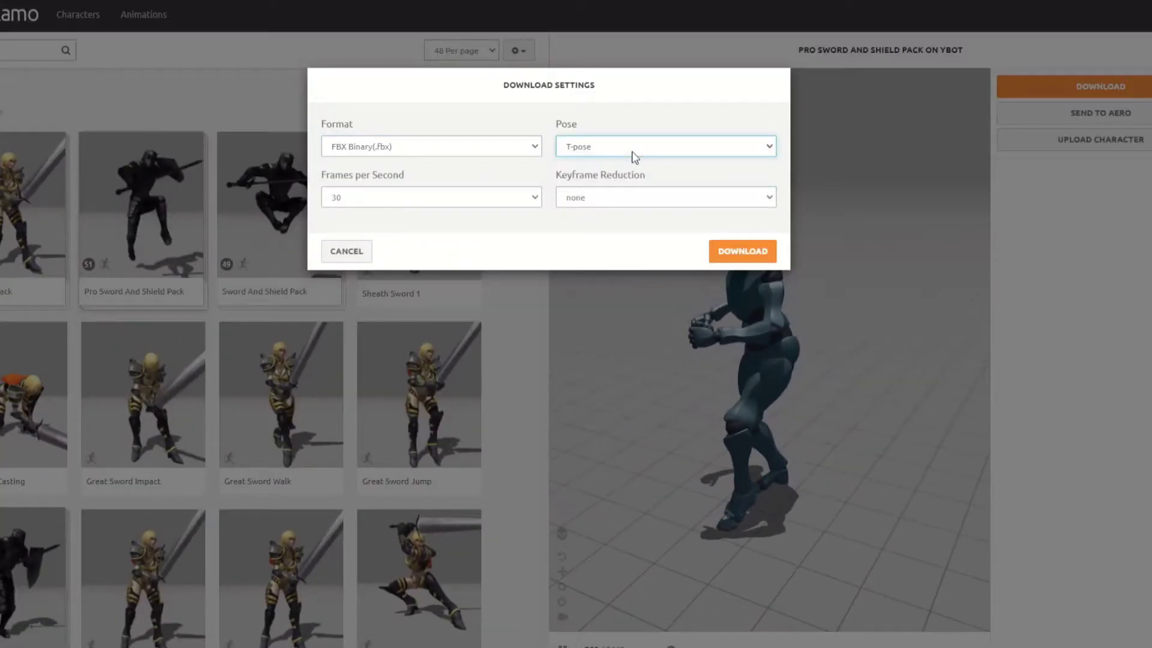
pyautogui.click(620, 196)
pyautogui.click(612, 198)
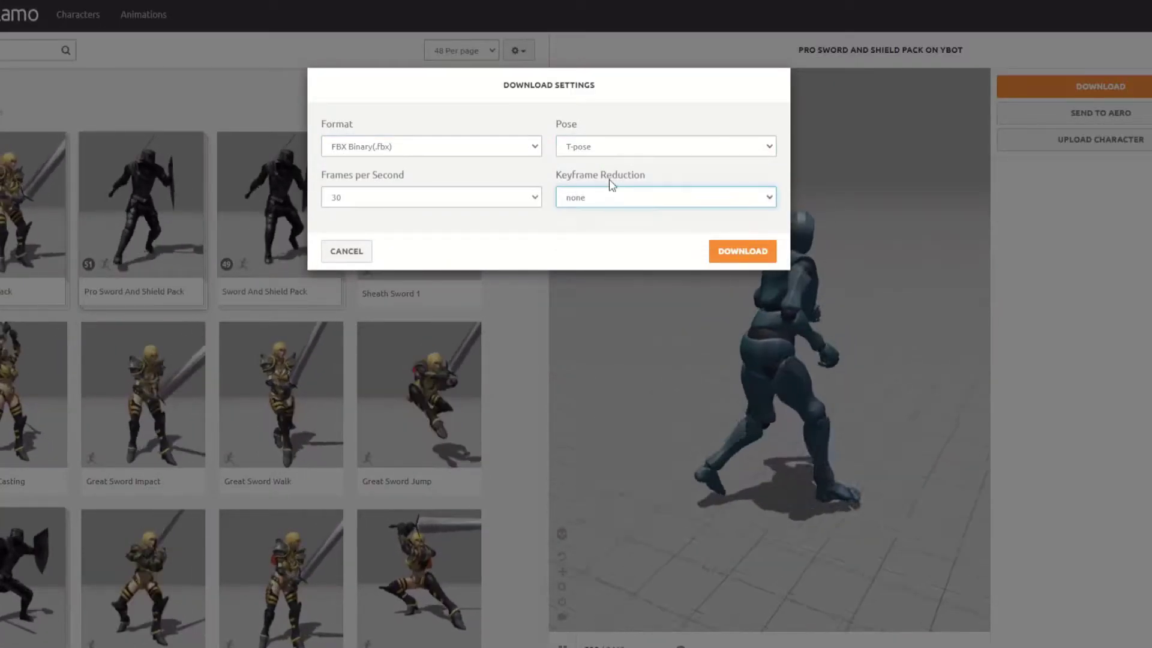
pyautogui.click(758, 260)
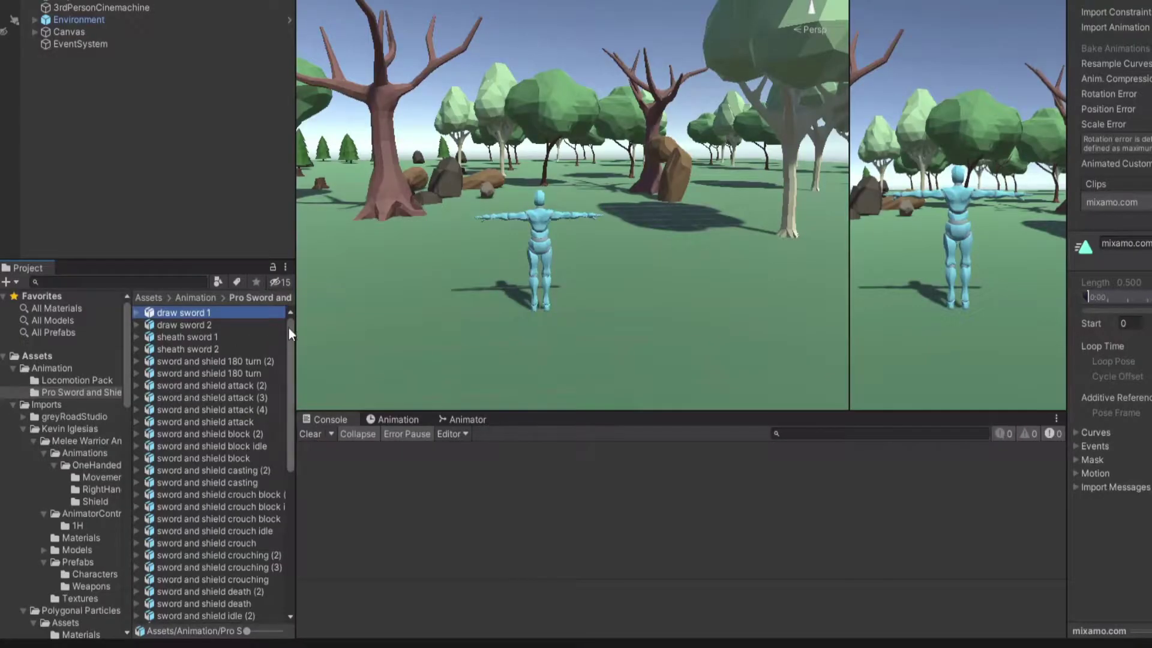
# - Back in Unity, set the rig animation type of all models in the Pro Sword and Shield folder to Humanoid
pyautogui.moveTo(290, 333); pyautogui.dragTo(286, 534)
pyautogui.keyDown('shift'); pyautogui.click(166, 617); pyautogui.keyUp('shift')
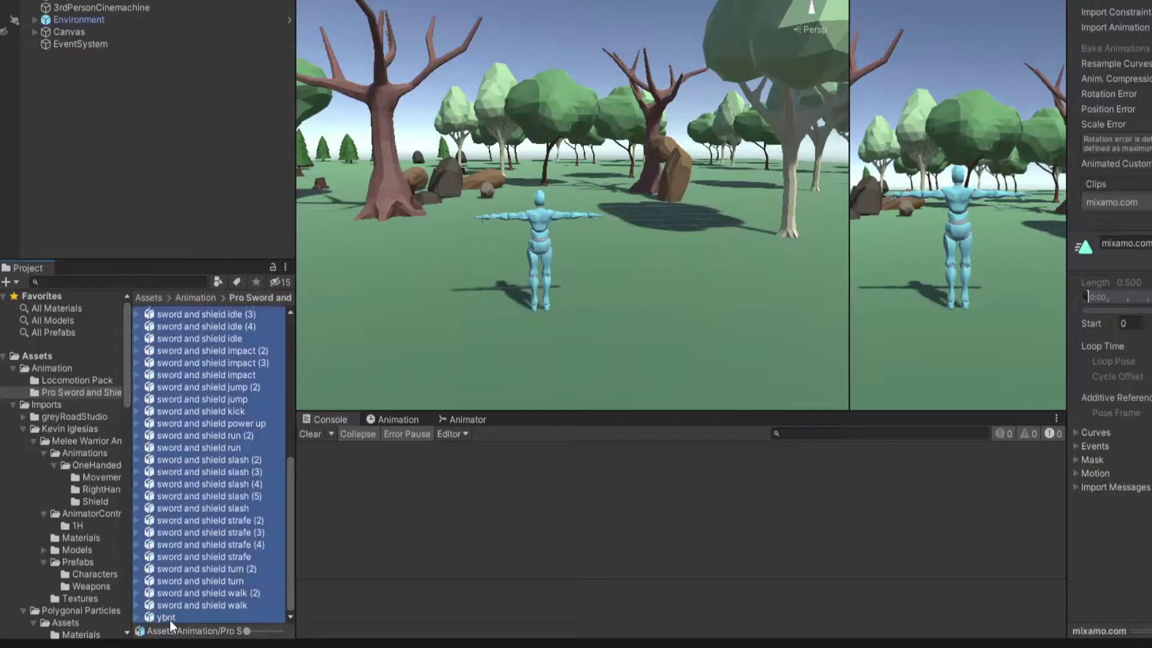
pyautogui.scroll(10, 204, 482)
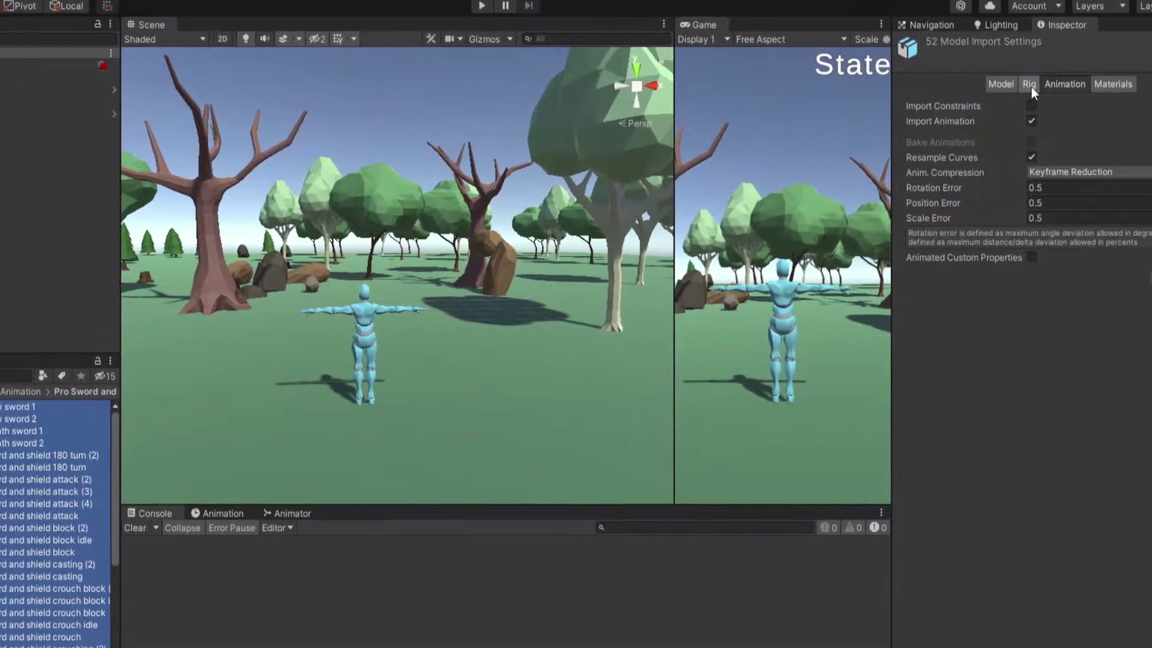
pyautogui.click(964, 121)
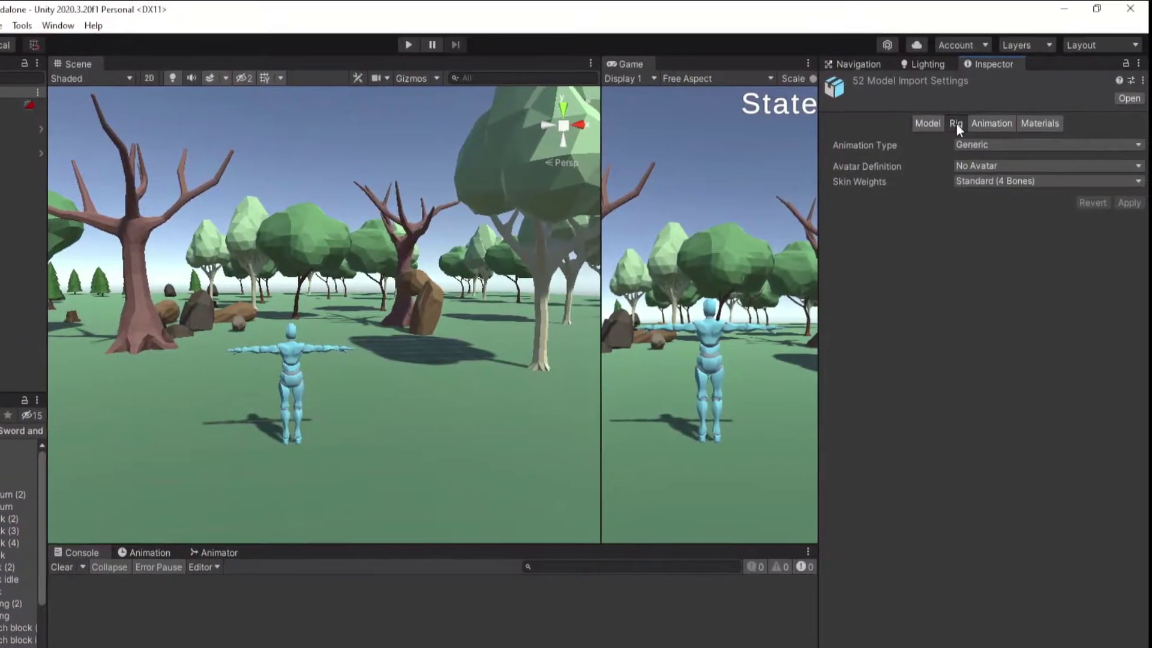
pyautogui.click(987, 144)
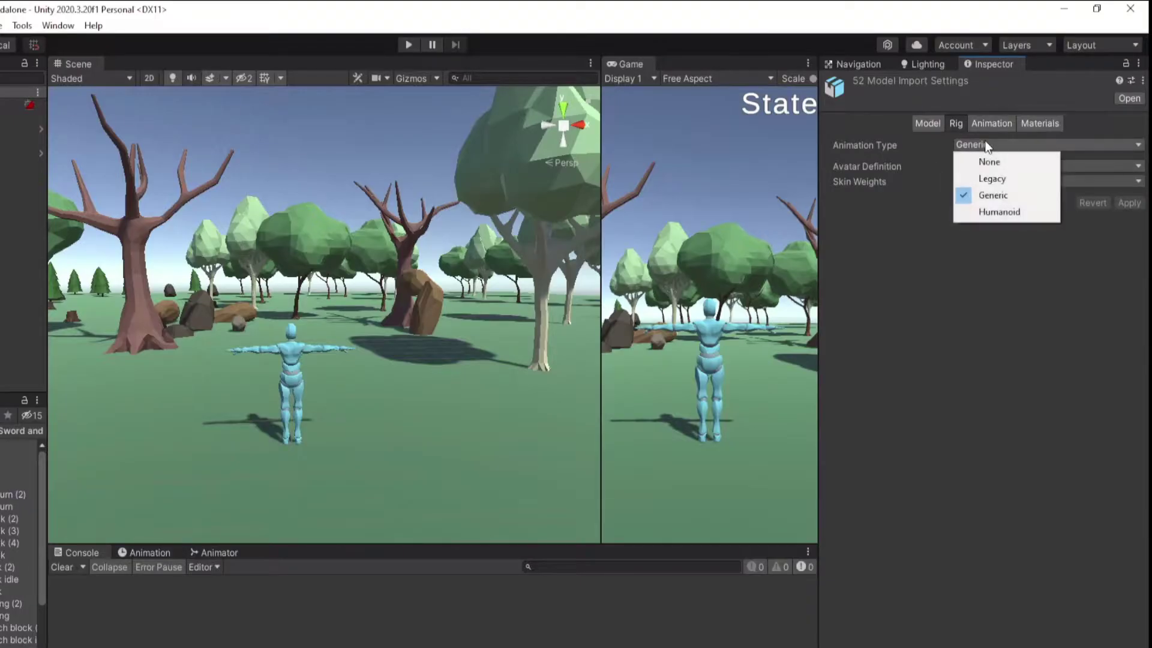
pyautogui.click(992, 212)
# - Set the selected models' avatar definition to Copy From Other Avatar with ybotAvatar as source, and apply the import settings
pyautogui.click(992, 165)
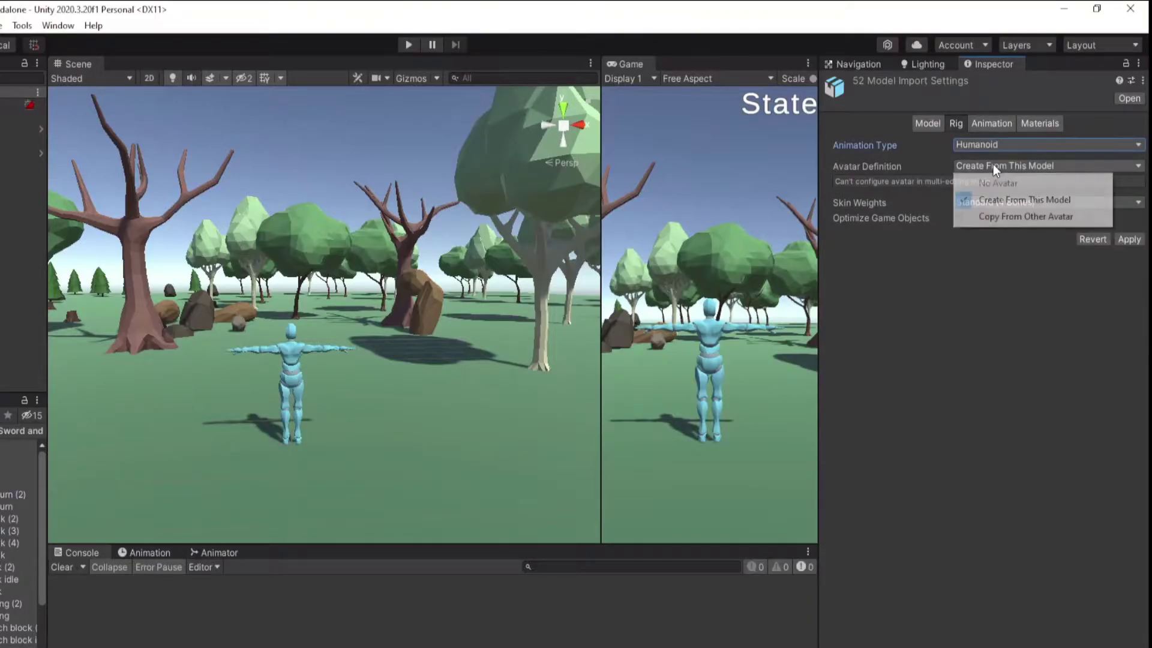
pyautogui.click(1003, 217)
pyautogui.click(1136, 214)
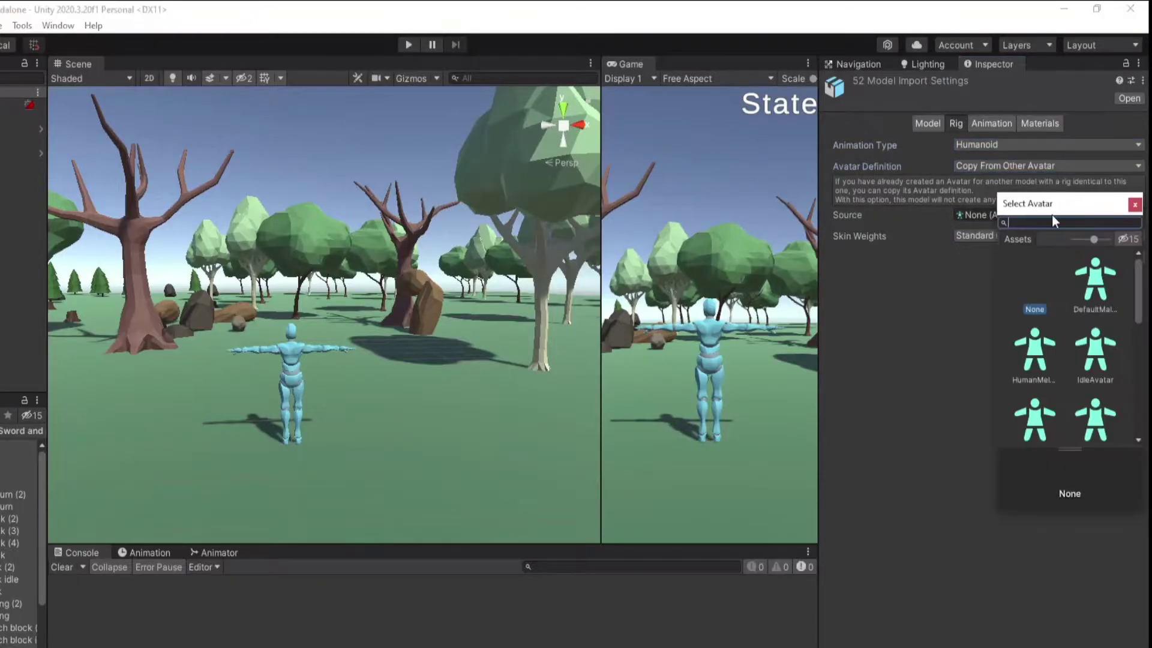
pyautogui.write('y')
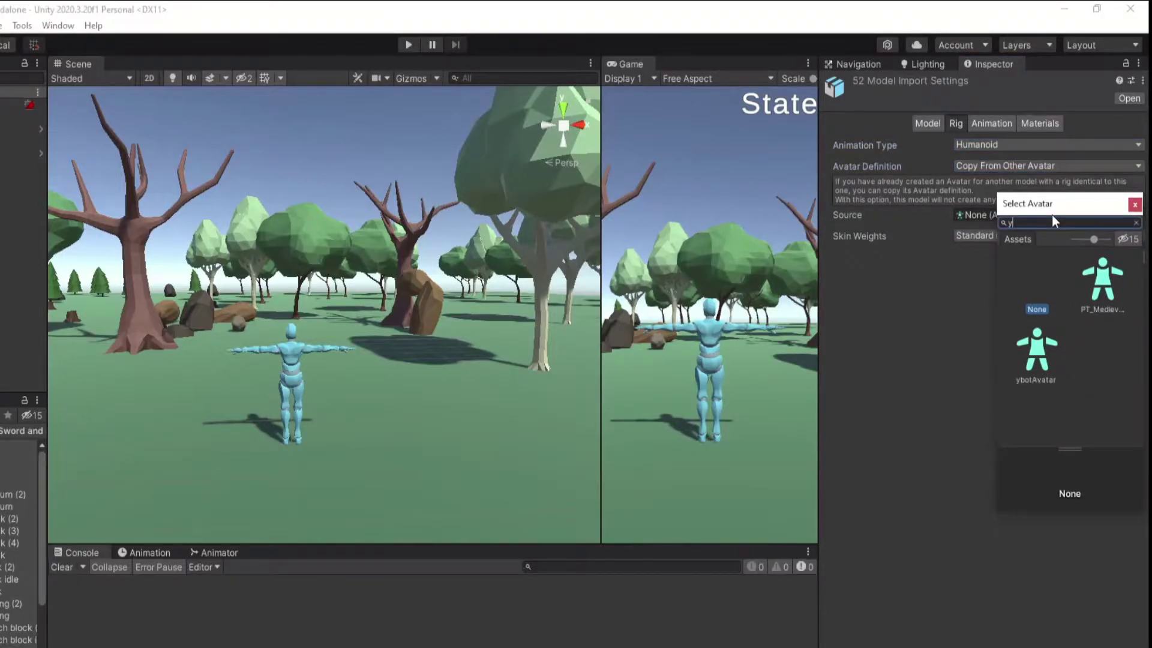
pyautogui.click(1038, 349)
pyautogui.click(1135, 205)
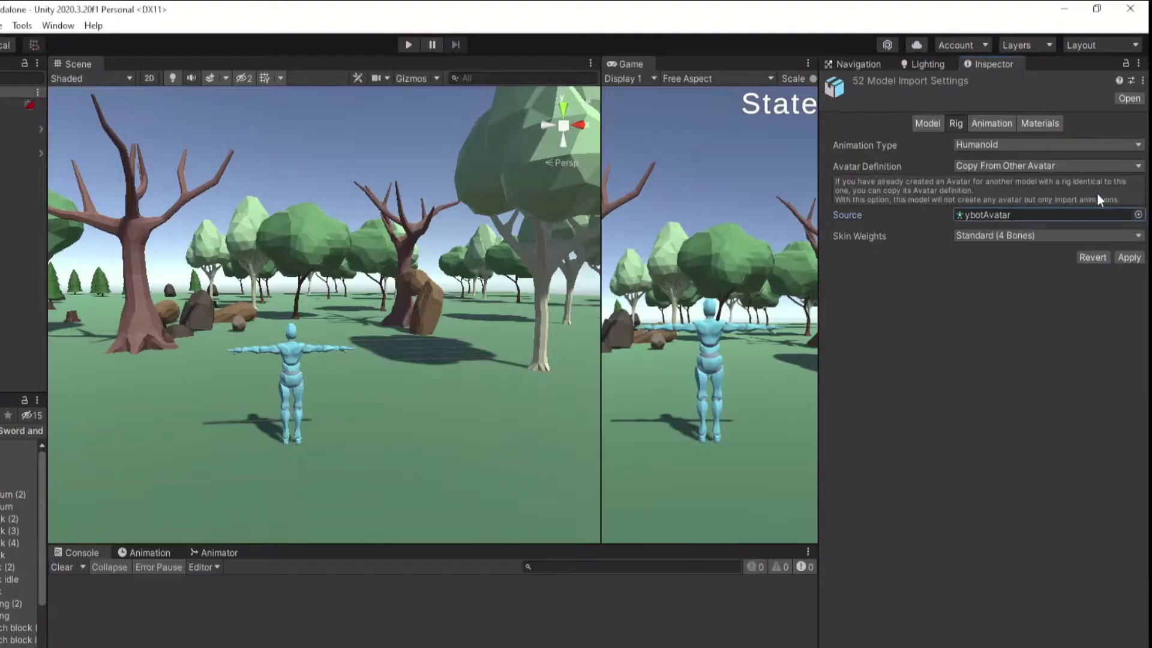
pyautogui.click(1127, 259)
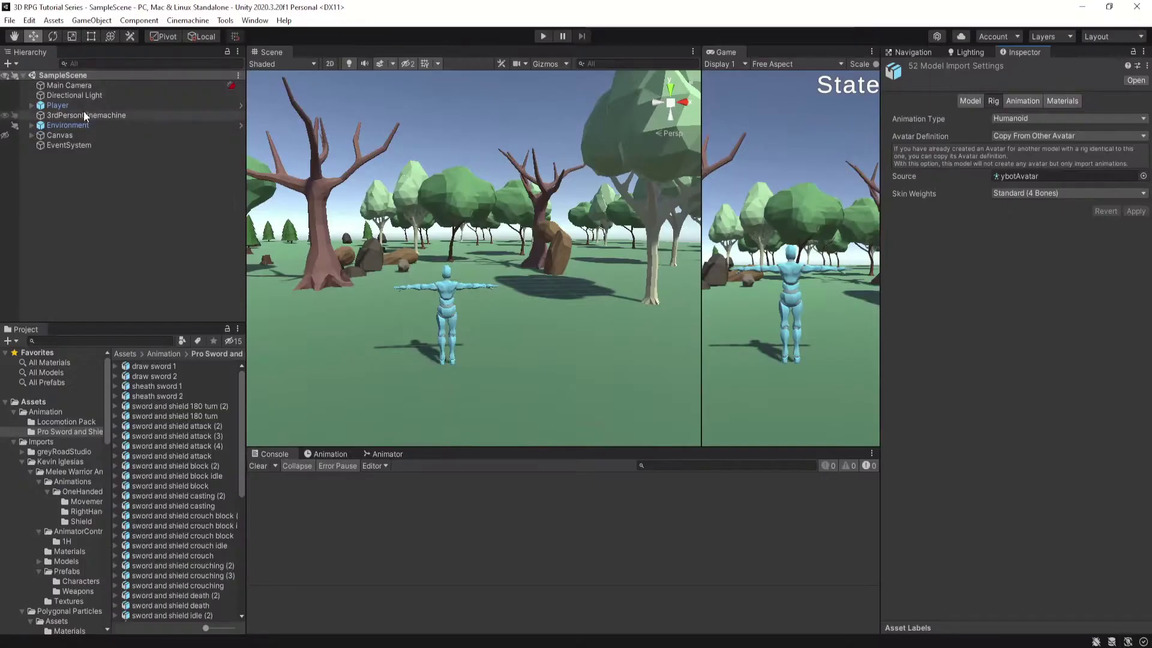
# - Add an animator layer named Combat Layer to the Player's controller and set its weight to 1
pyautogui.click(57, 106)
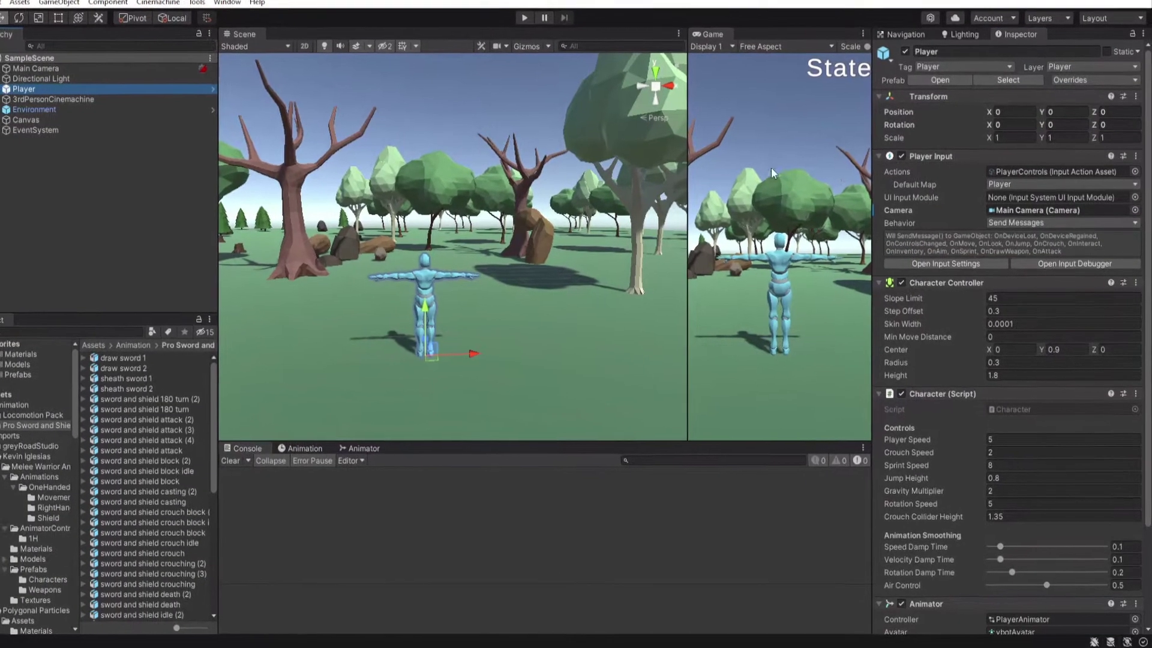
pyautogui.scroll(-5, 974, 253)
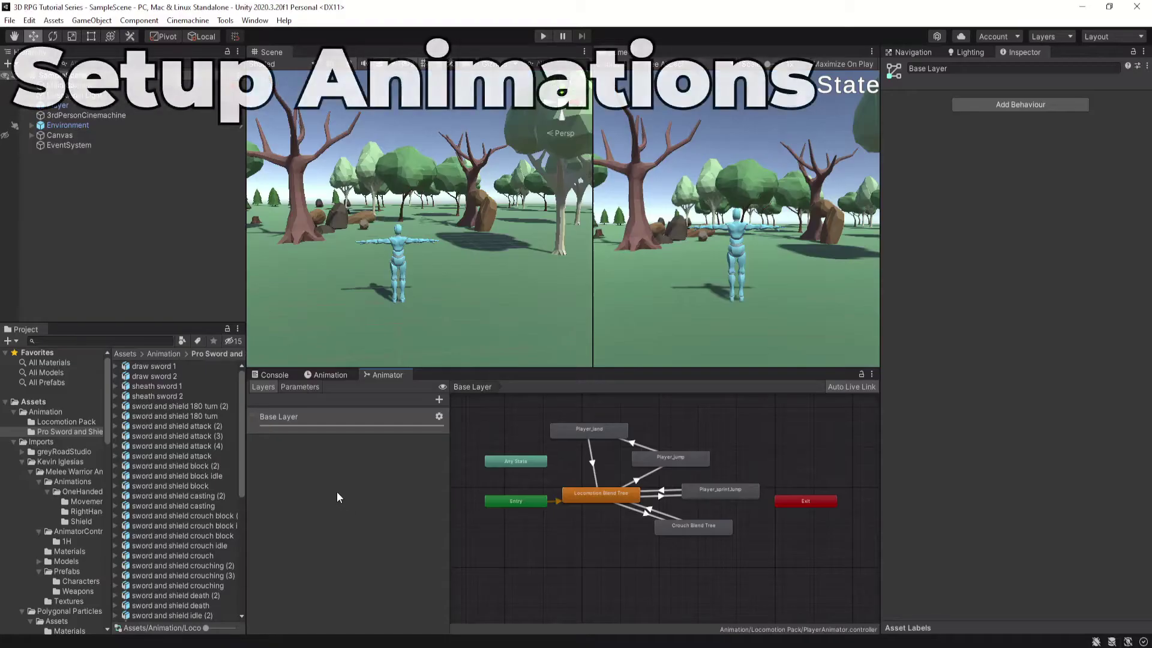
pyautogui.click(438, 399)
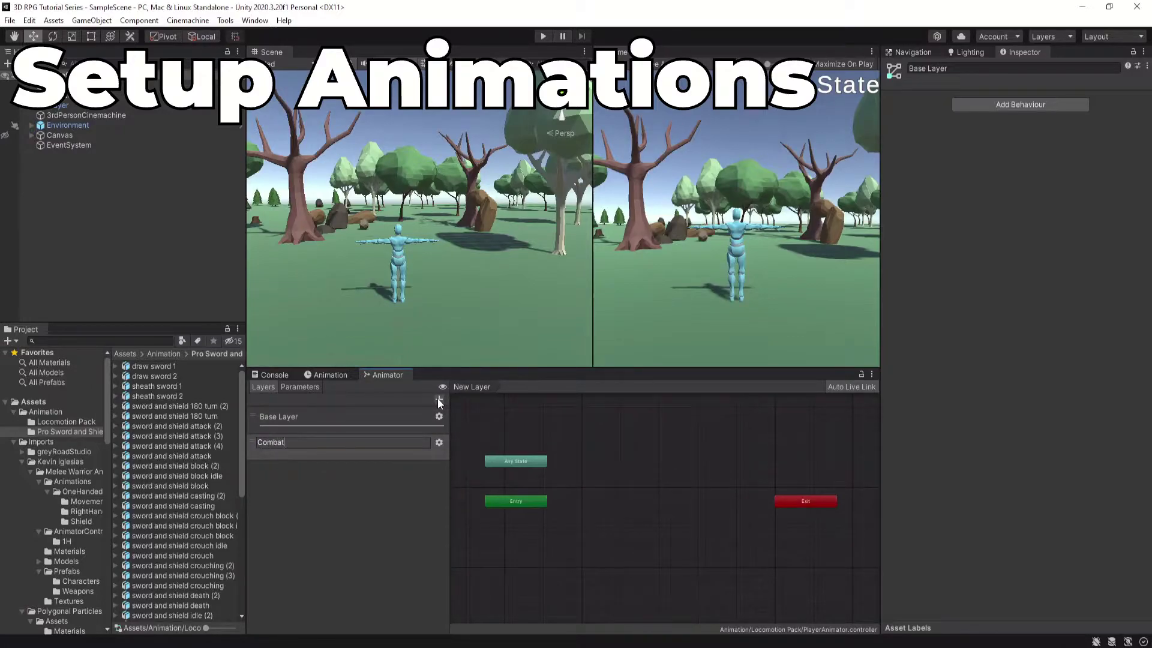
pyautogui.write('Combat LAyer')
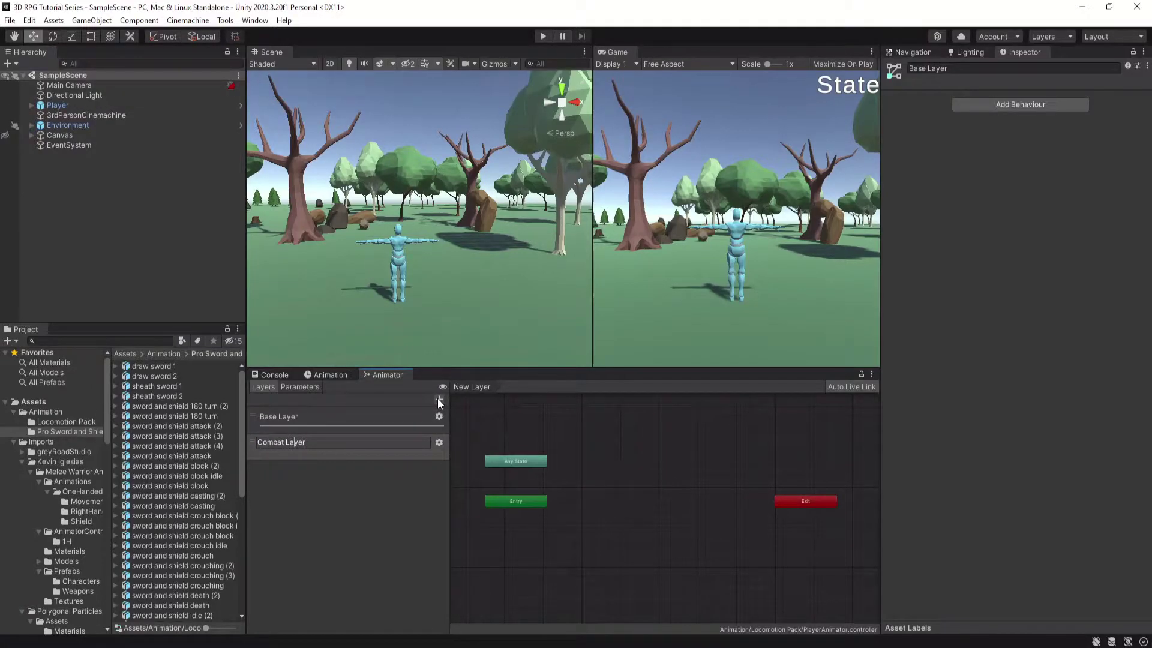
pyautogui.press('Return')
pyautogui.click(439, 442)
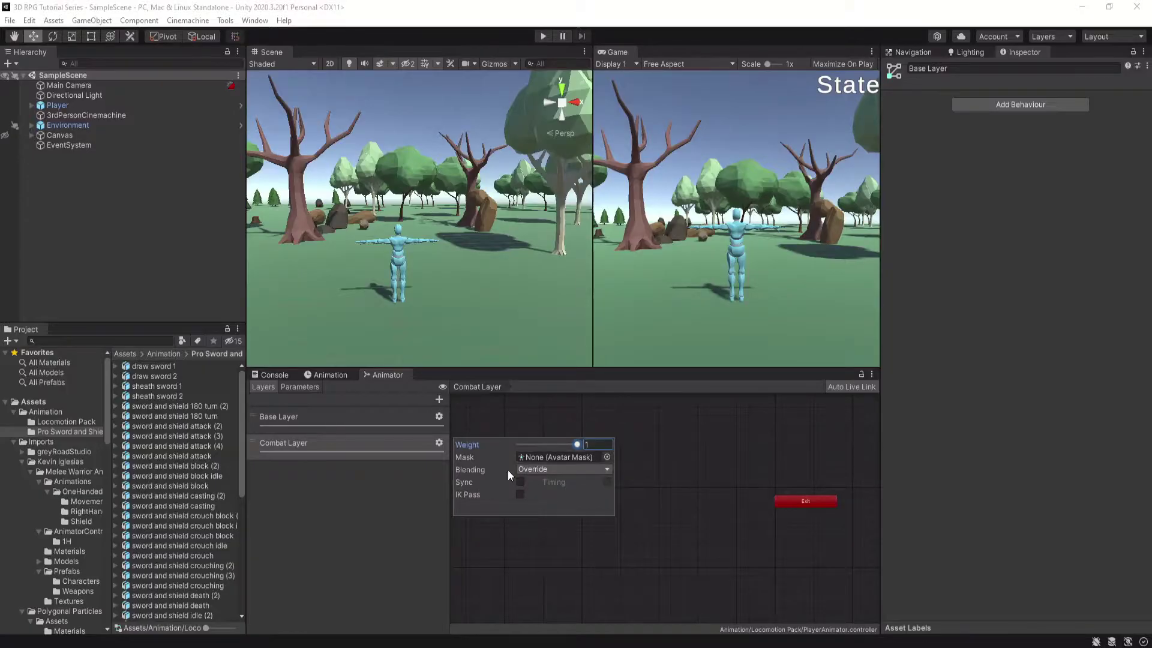
pyautogui.click(380, 488)
# - Create an empty state in the Combat Layer, next to Entry, and rename it Default
pyautogui.rightClick(579, 491)
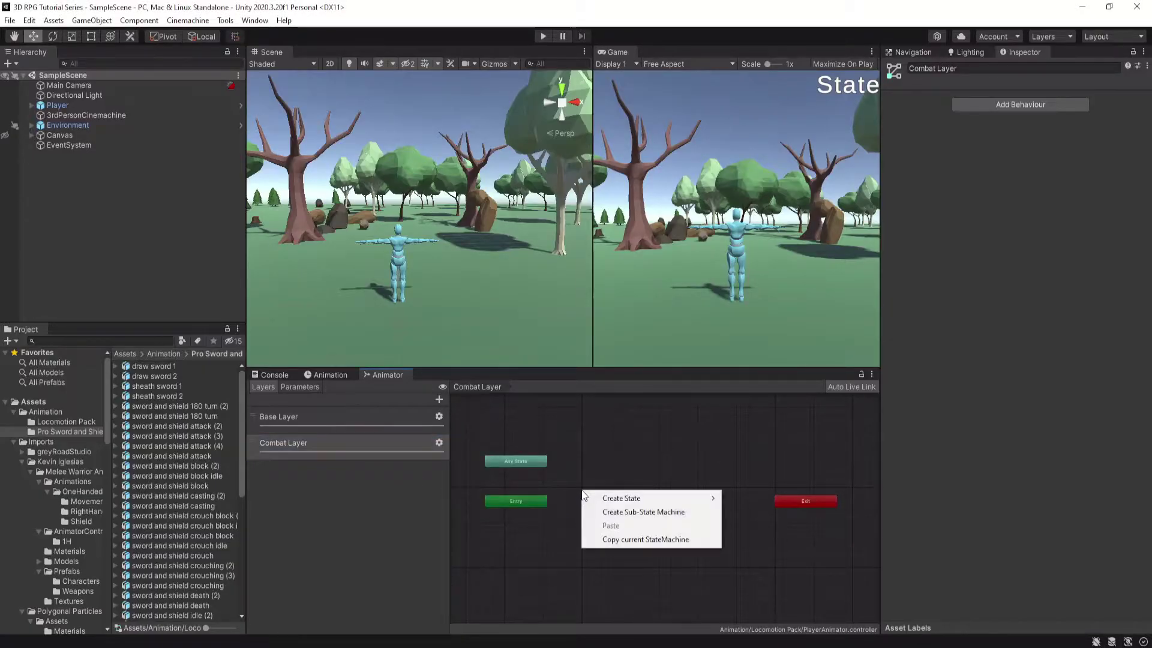
pyautogui.moveTo(596, 499)
pyautogui.click(730, 498)
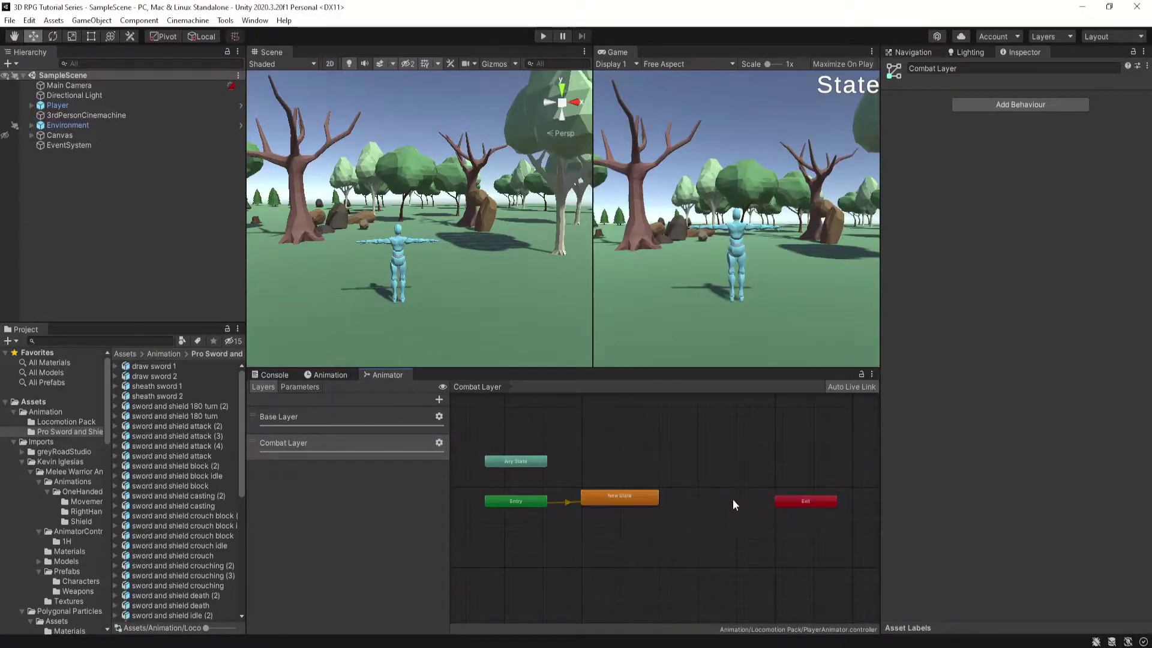
pyautogui.scroll(3, 675, 477)
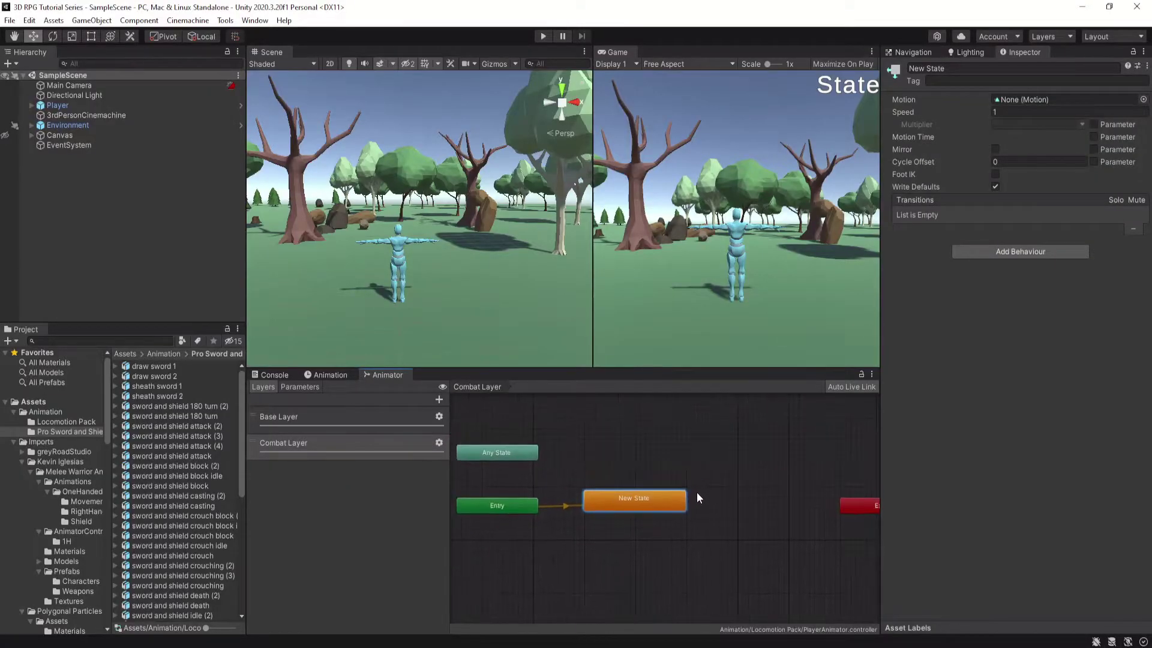
pyautogui.click(953, 69)
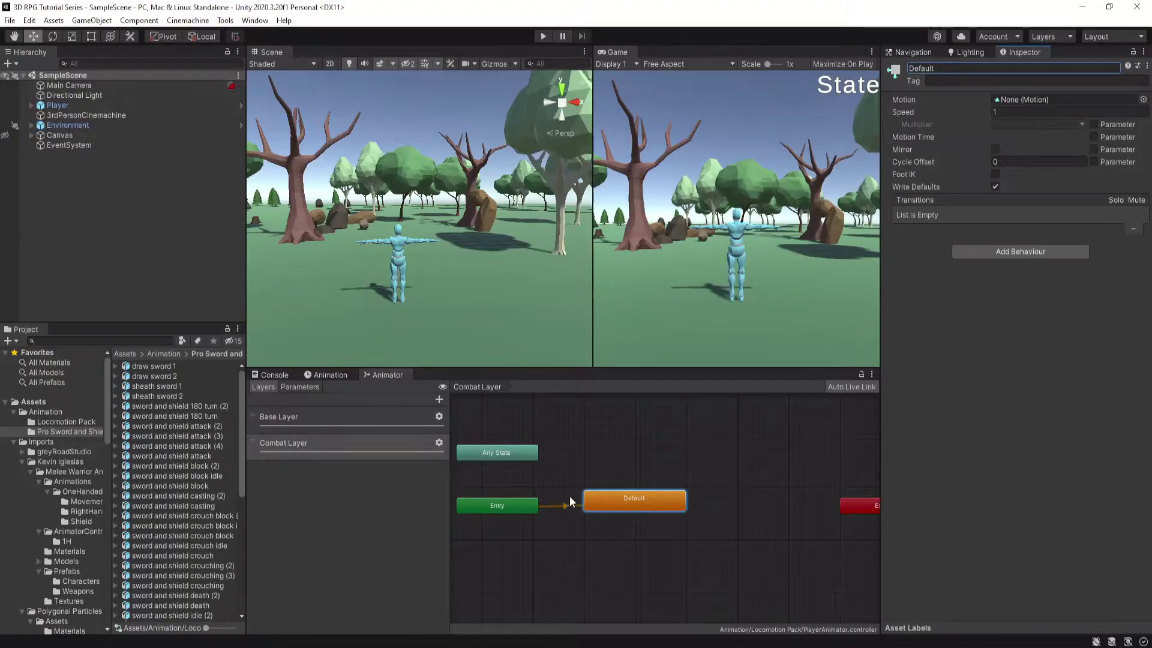
# - Preview the animation clips of the draw sword 1 and draw sword 2 models
pyautogui.click(166, 367)
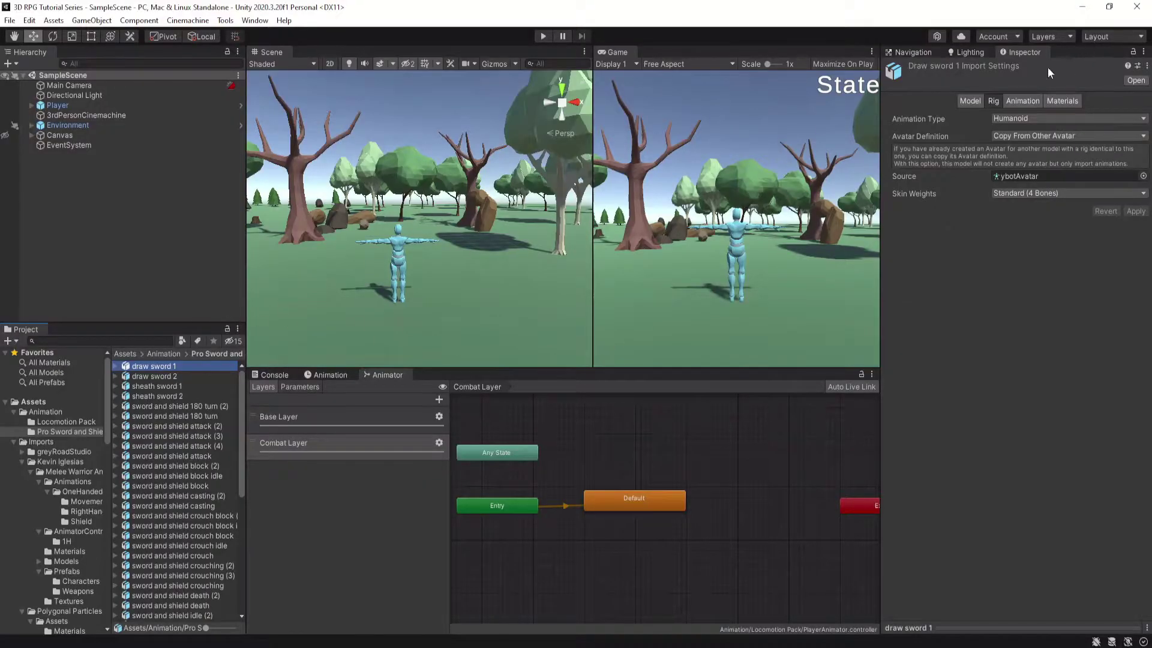
pyautogui.click(1022, 101)
pyautogui.scroll(-5, 990, 450)
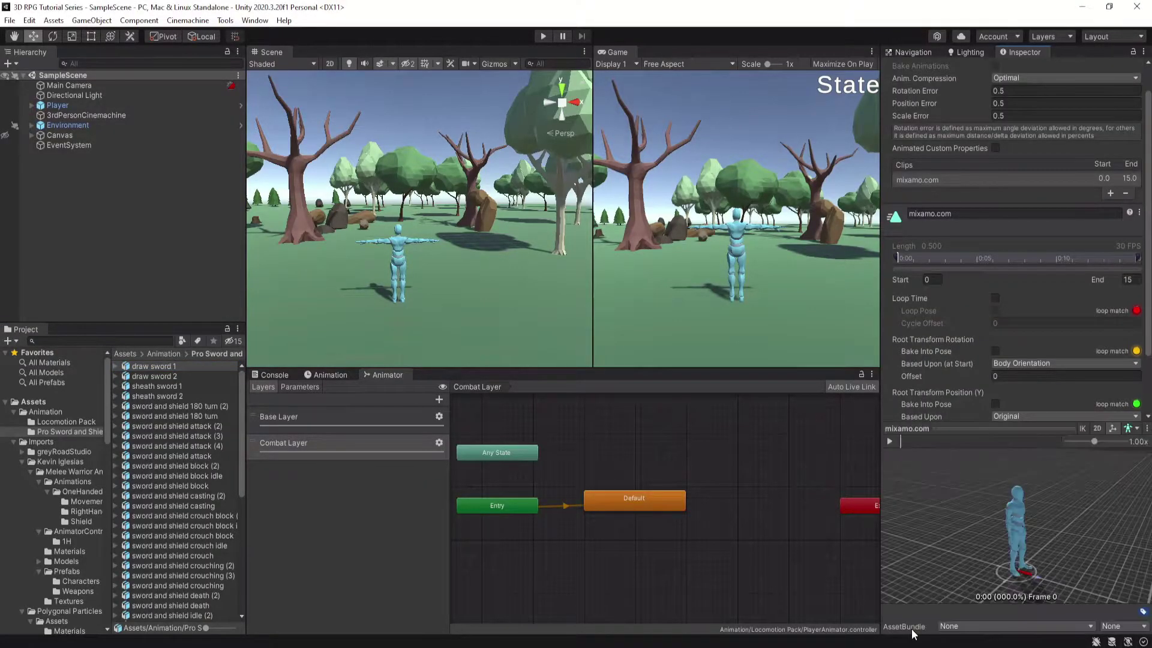
pyautogui.click(889, 441)
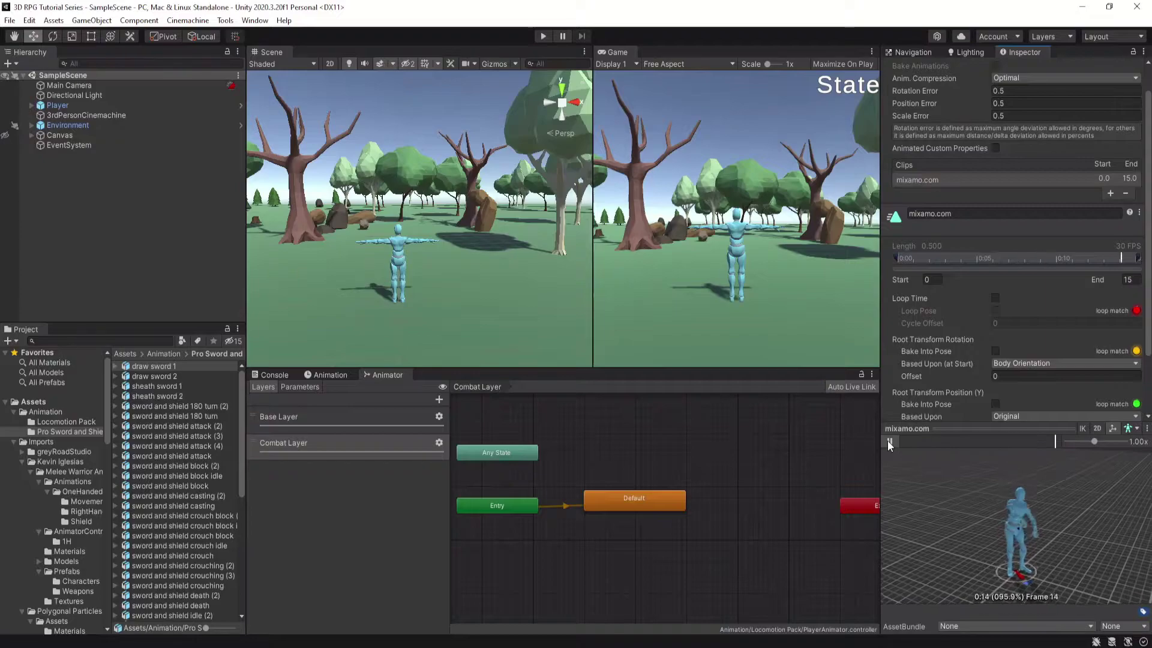
pyautogui.click(889, 441)
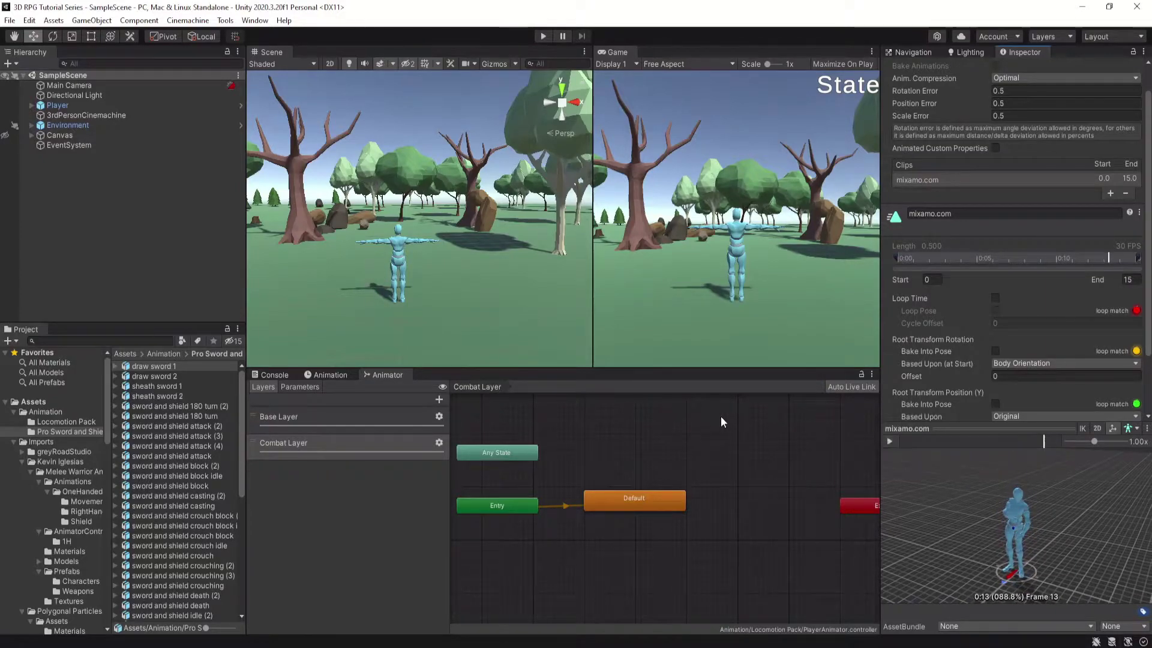
pyautogui.click(150, 376)
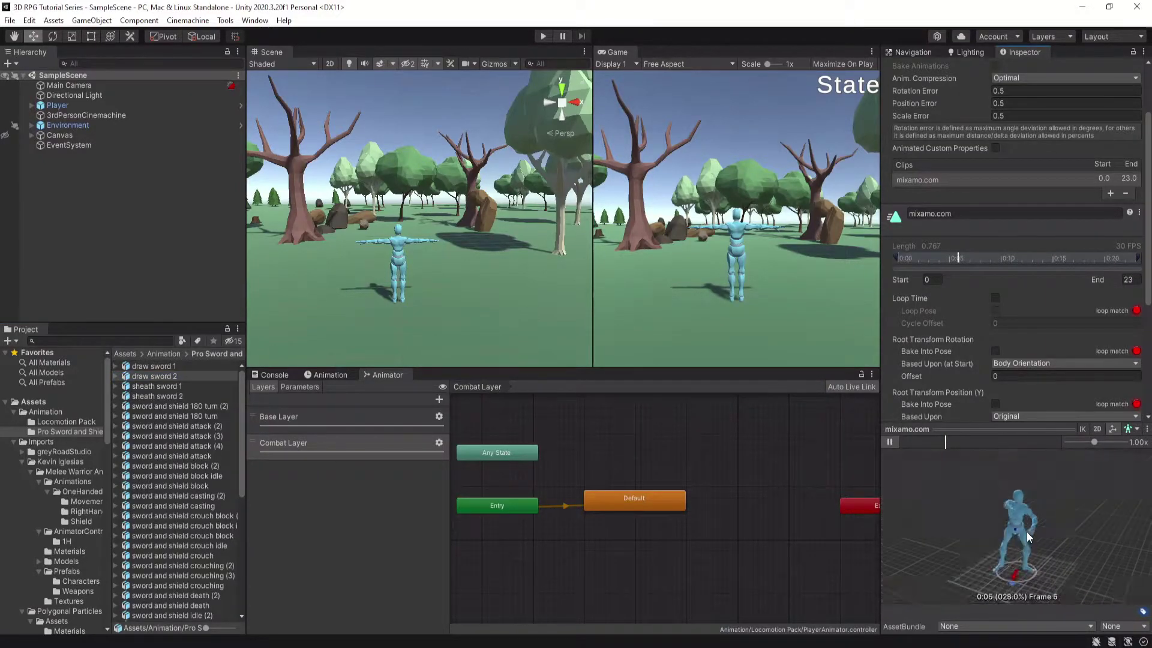
pyautogui.click(890, 442)
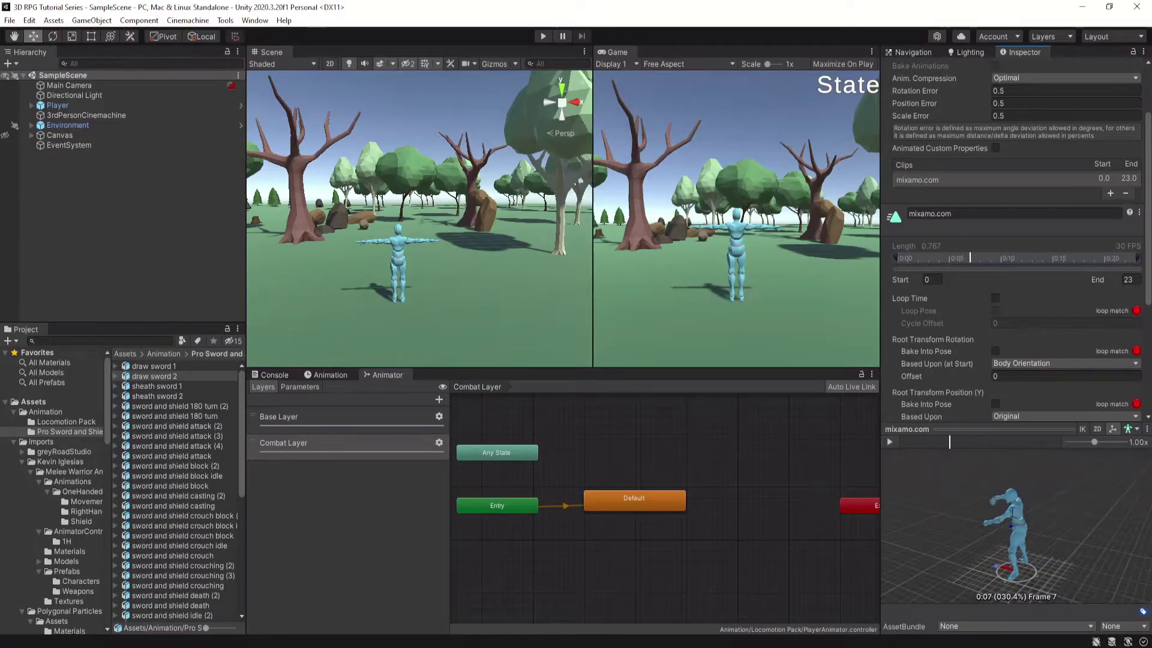
pyautogui.click(889, 441)
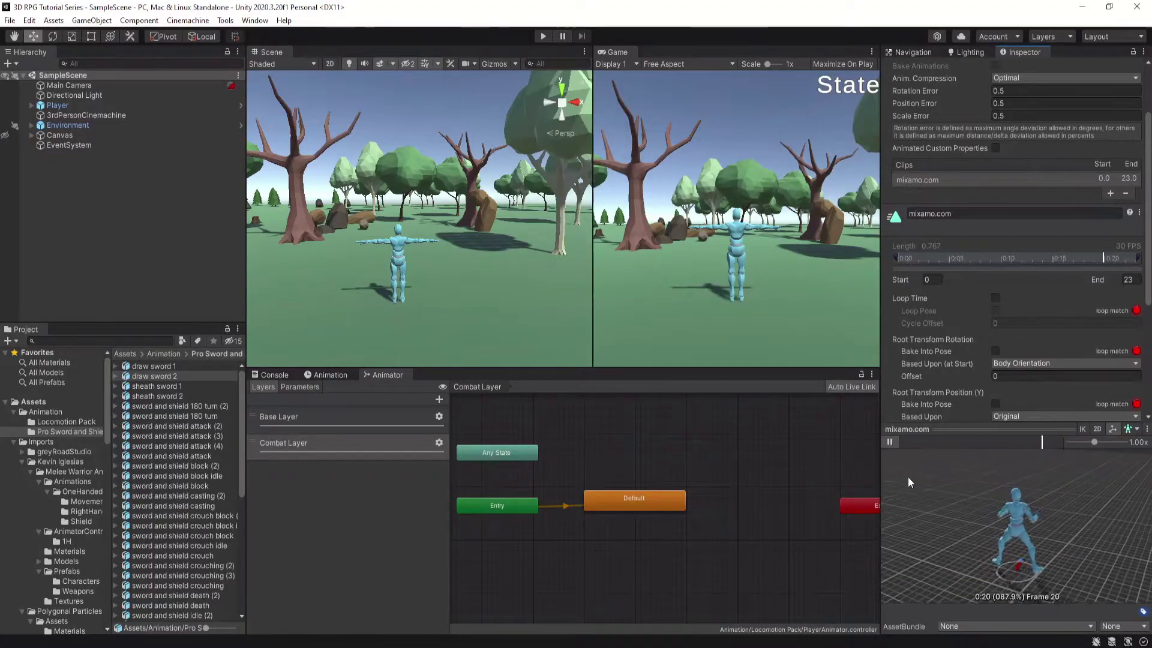
# - Rename the animation clip of the draw sword 1 model to playerDraw1
pyautogui.click(163, 367)
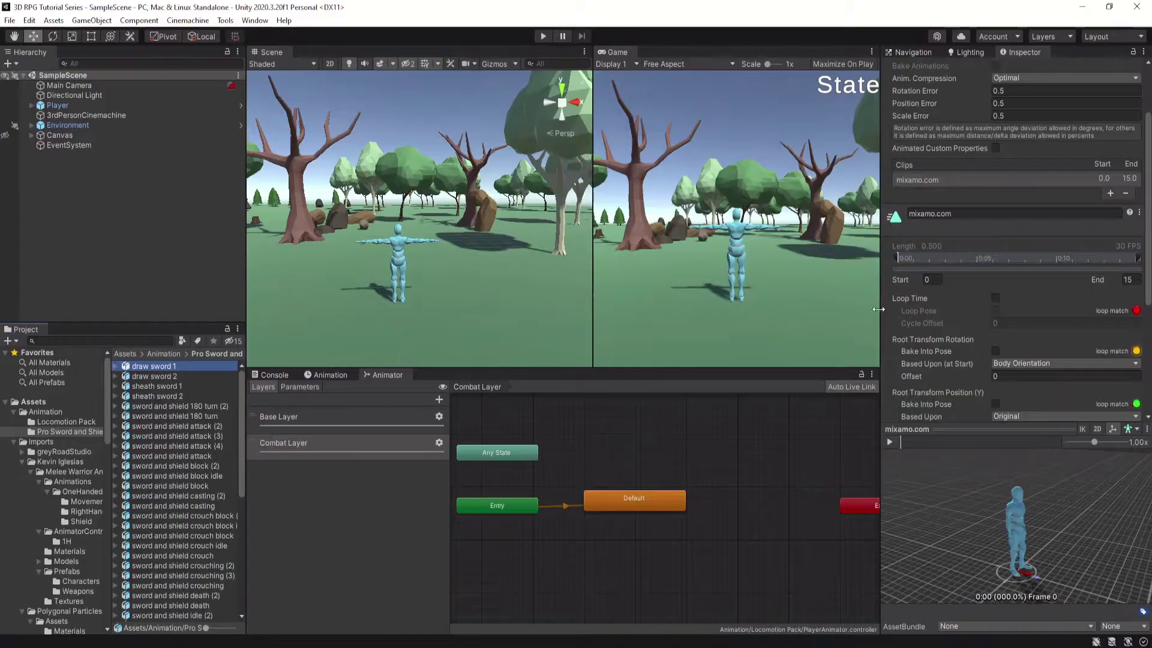
pyautogui.click(908, 214)
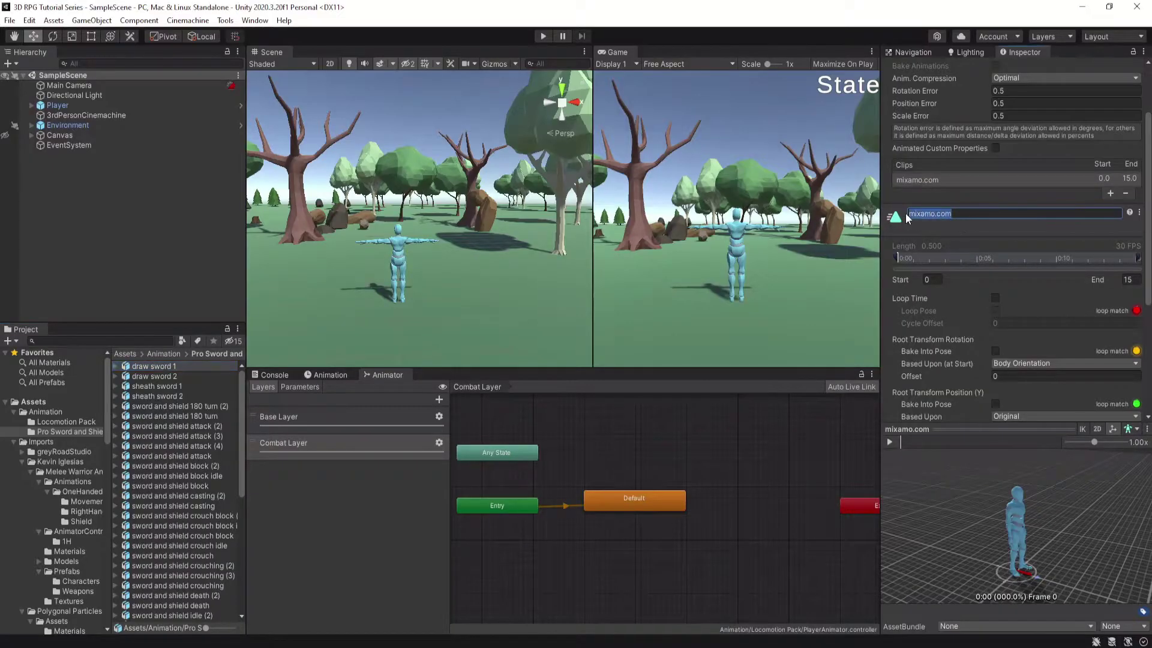
pyautogui.write('playerDraw1')
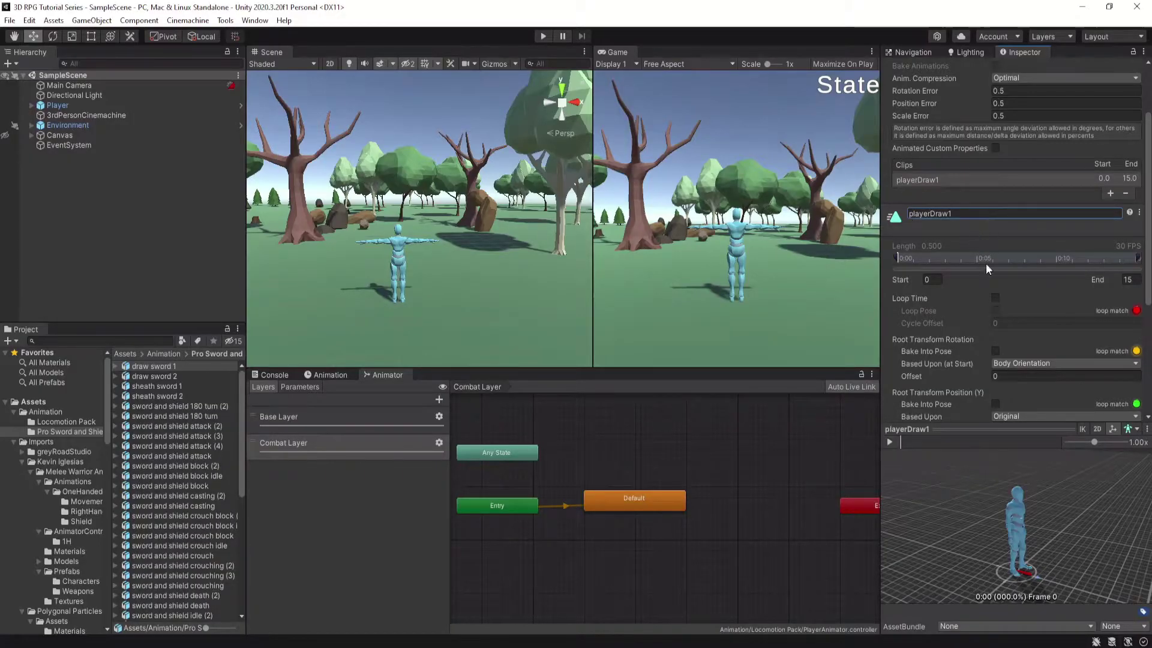
# - Bake playerDraw1's root rotation, Y and XZ position into pose, base rotation and XZ on Original, apply, and preview the clip
pyautogui.scroll(-3, 999, 340)
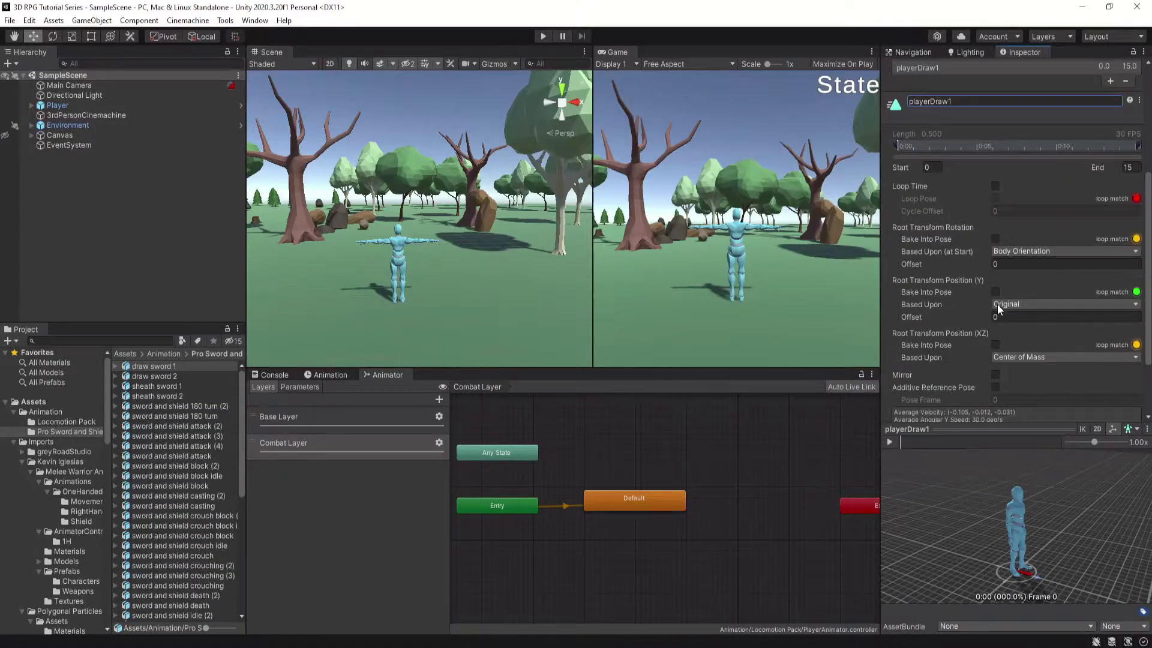
pyautogui.click(996, 239)
pyautogui.click(1015, 251)
pyautogui.click(1020, 261)
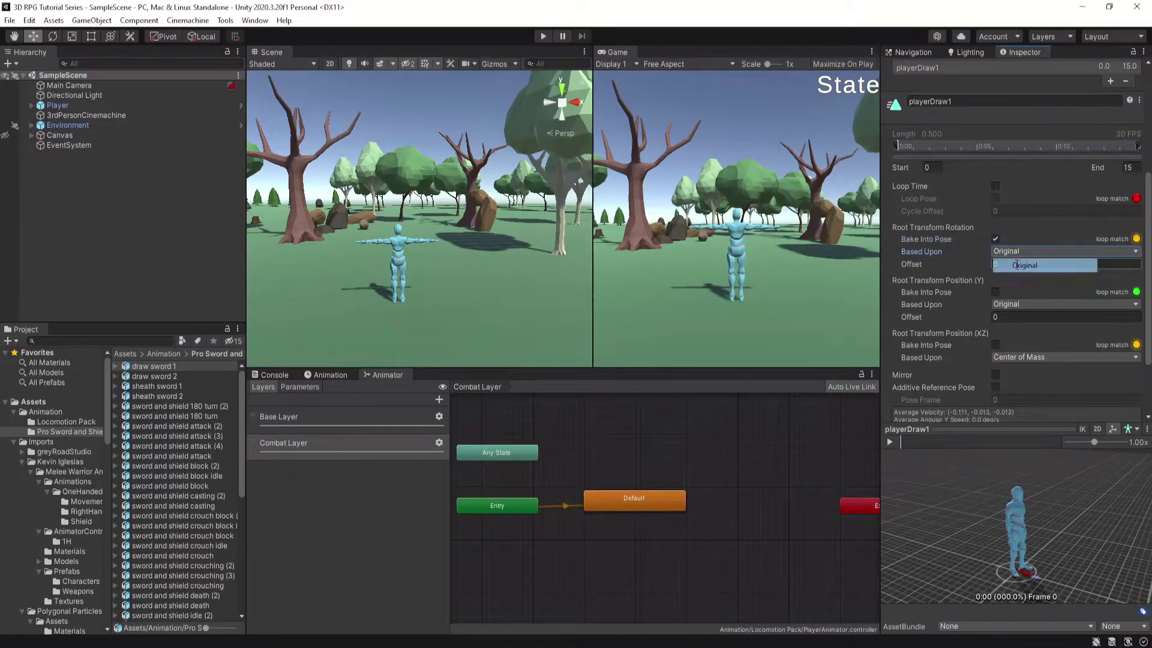
pyautogui.click(996, 292)
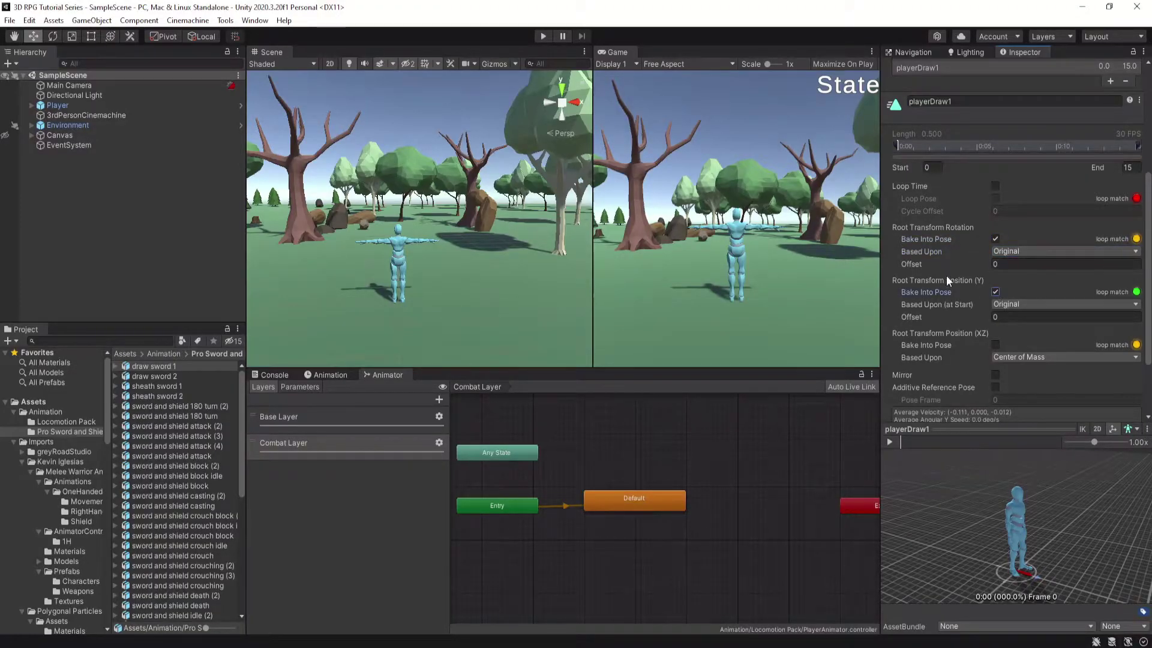
pyautogui.click(1003, 357)
pyautogui.click(1014, 367)
pyautogui.scroll(-3, 1008, 288)
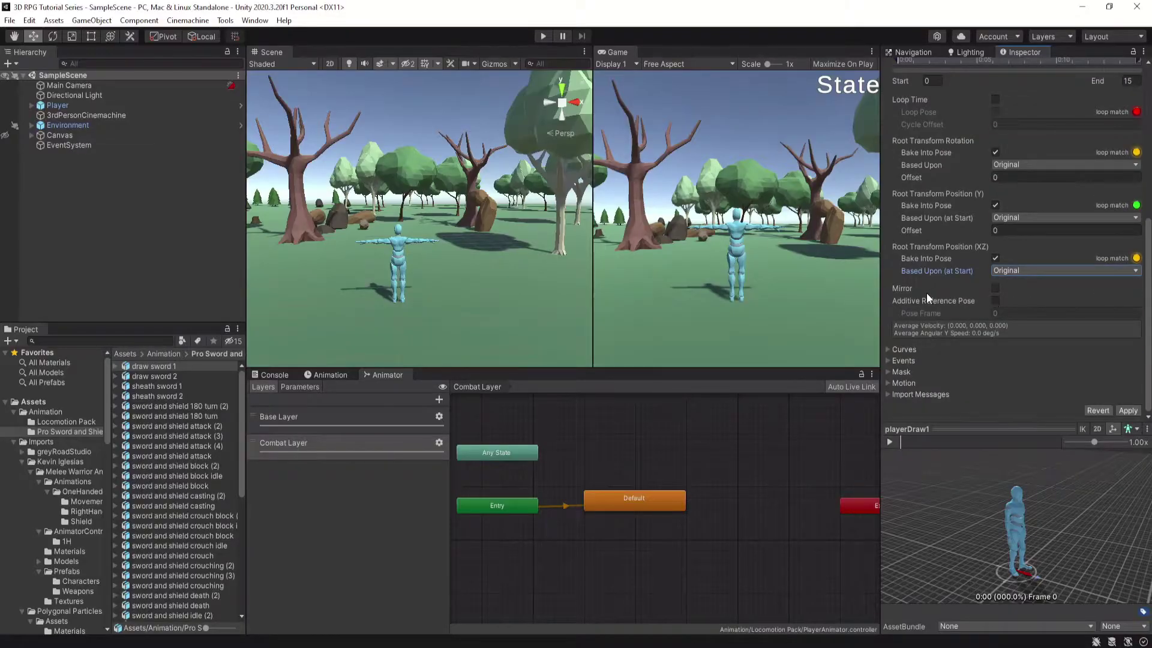
pyautogui.click(1128, 411)
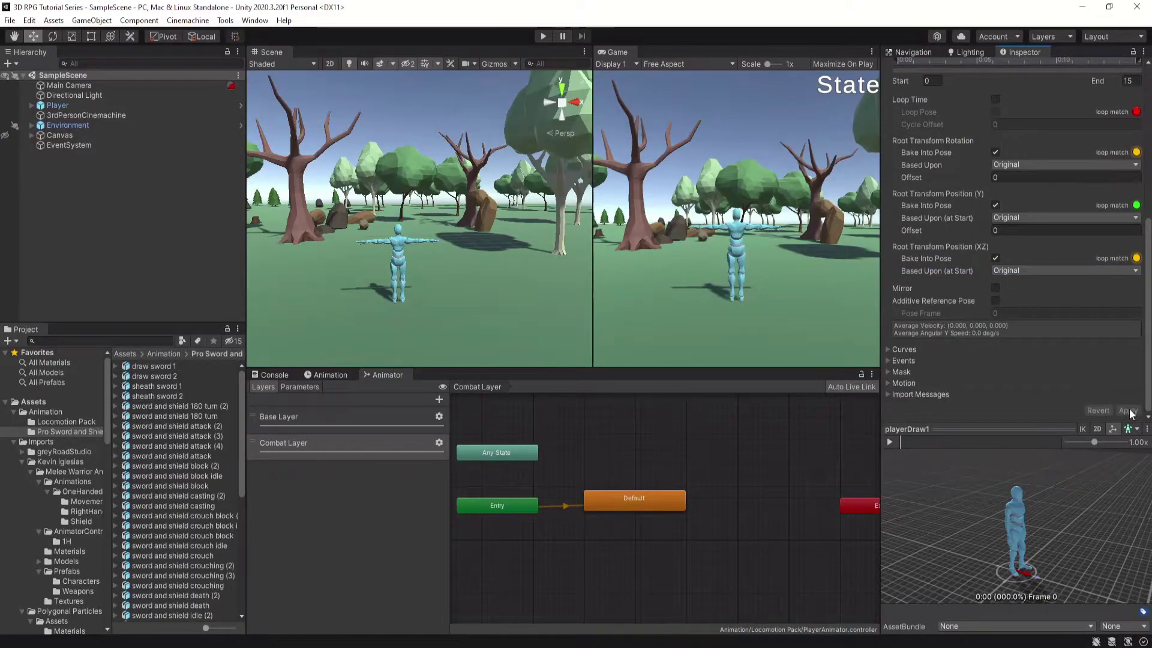
pyautogui.click(892, 442)
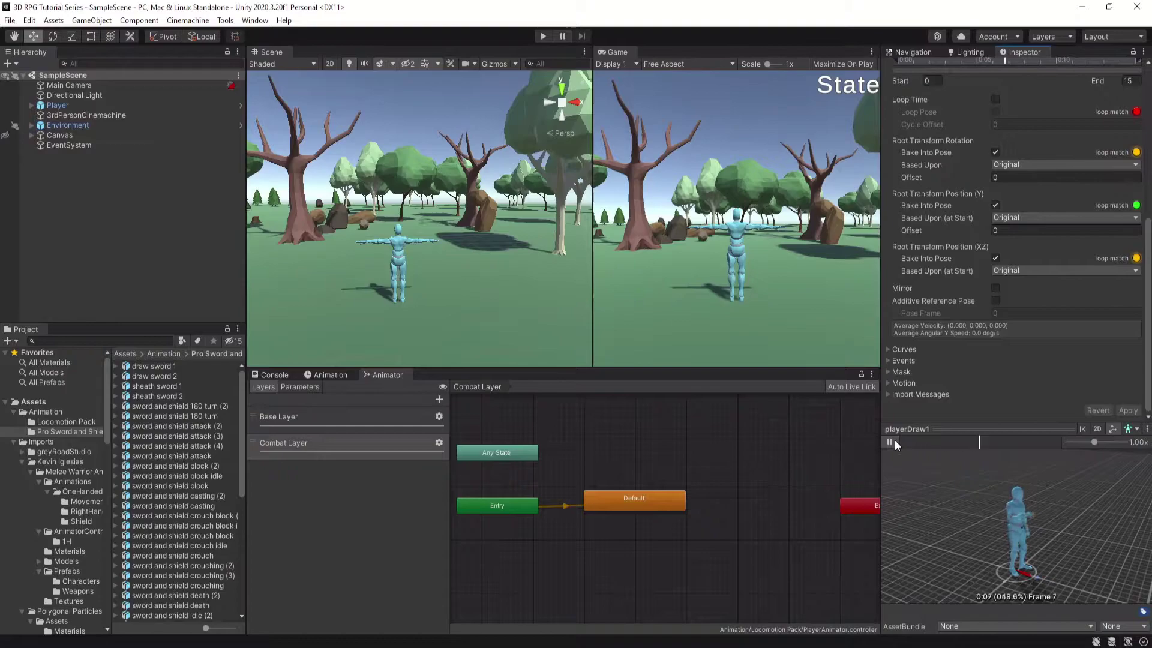
pyautogui.click(890, 442)
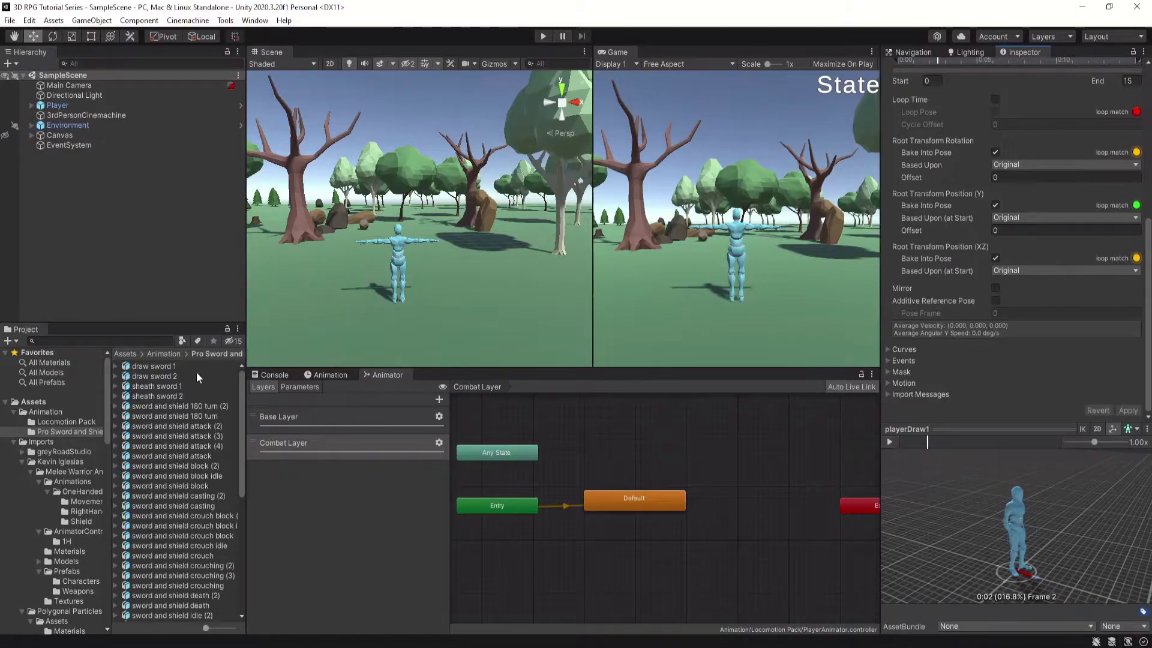
# - Rename the animation clip of the draw sword 2 model to playerDraw2
pyautogui.click(151, 377)
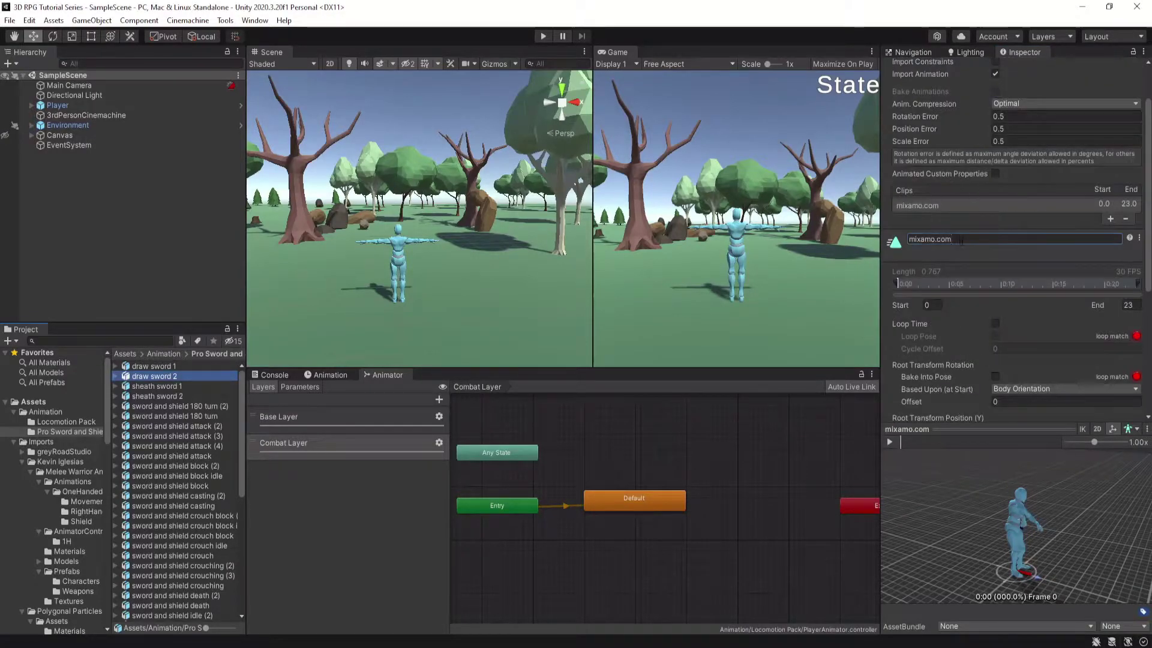
pyautogui.click(962, 239)
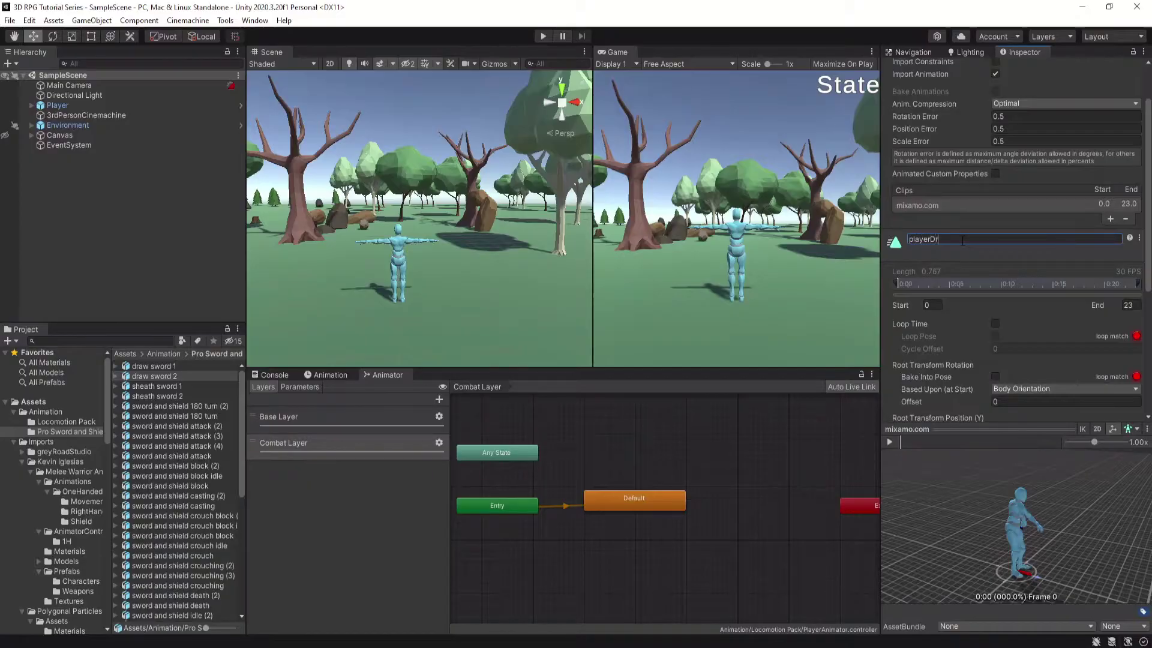
pyautogui.write('playerDraw2')
# - Bake playerDraw2's root rotation, Y and XZ position into pose, with rotation and XZ based on Original, apply, and play its preview
pyautogui.scroll(-3, 971, 288)
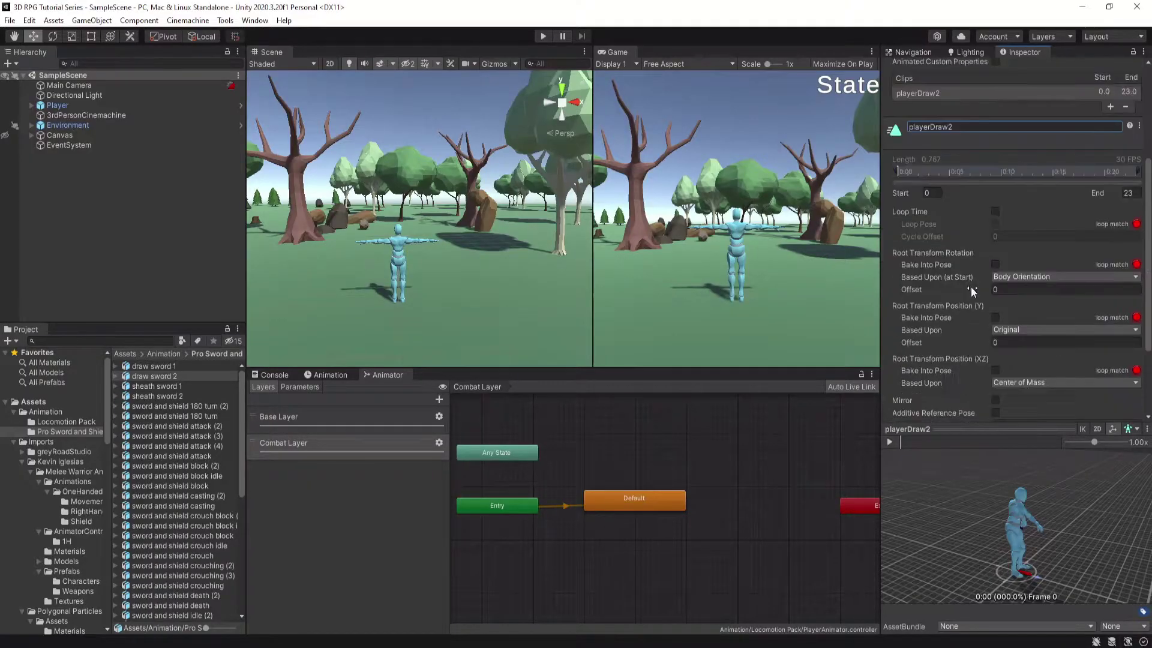
pyautogui.click(996, 264)
pyautogui.click(996, 371)
pyautogui.click(1031, 276)
pyautogui.click(1019, 286)
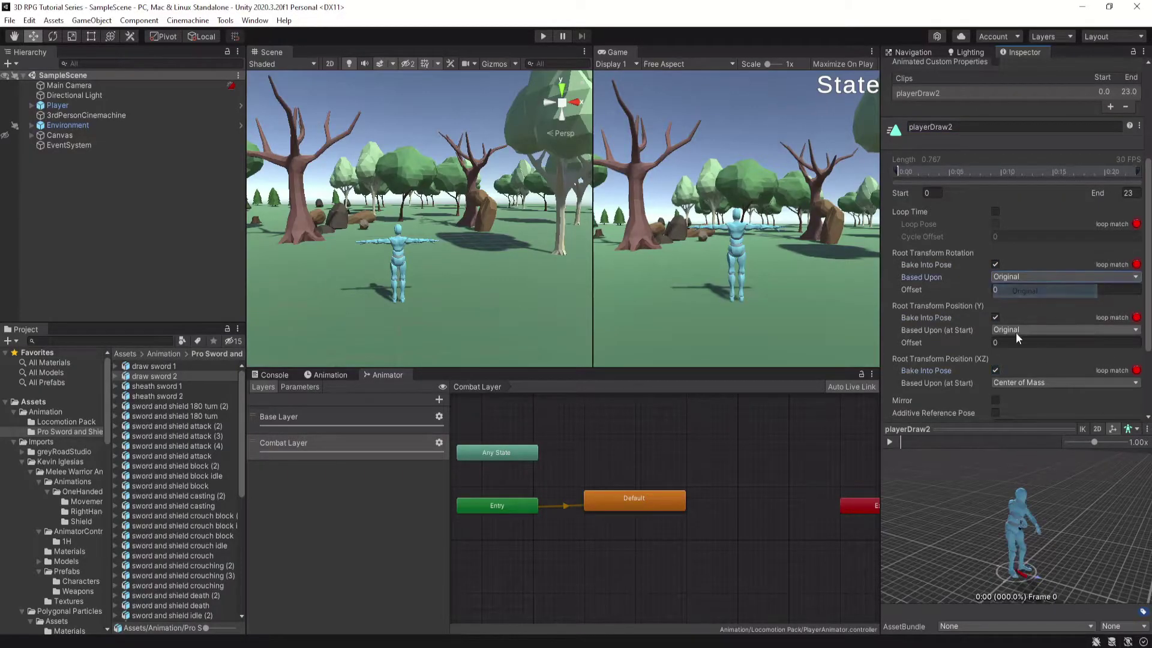
pyautogui.click(1032, 383)
pyautogui.click(1020, 393)
pyautogui.scroll(-3, 1021, 361)
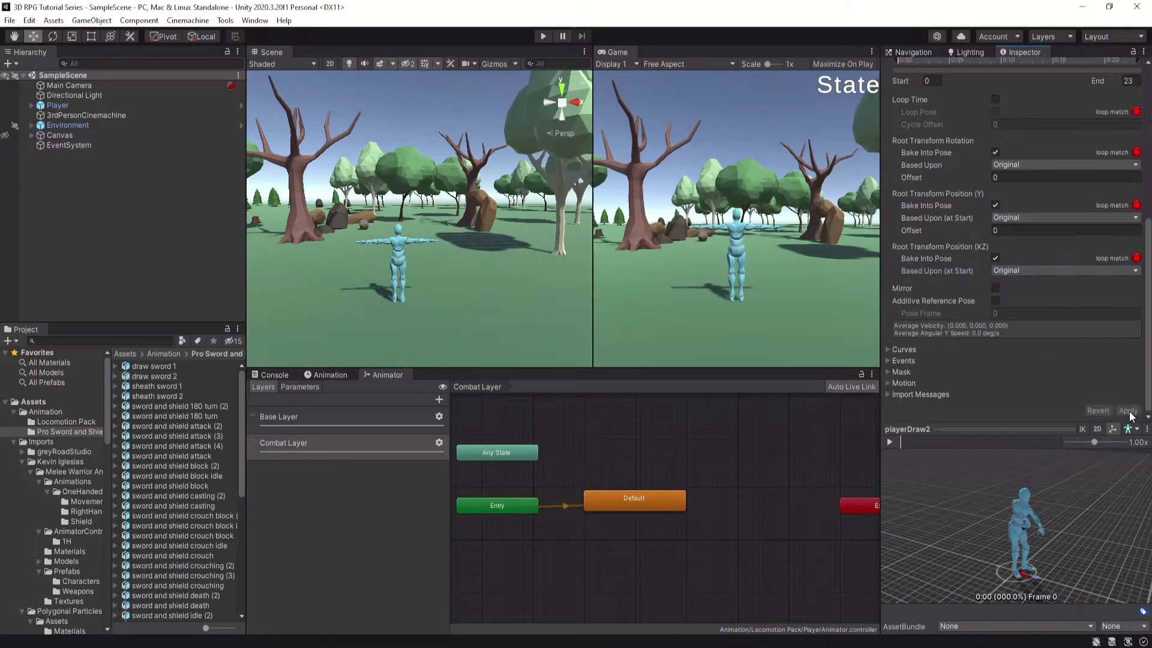
pyautogui.click(889, 442)
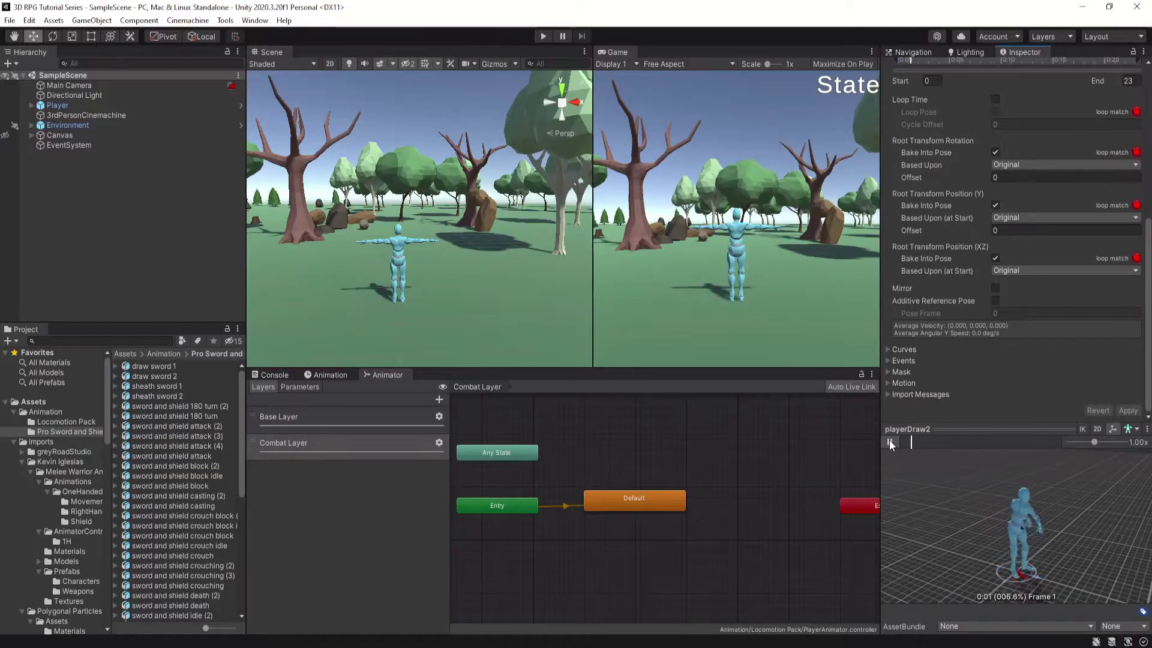
# - Add the playerDraw1 and playerDraw2 clips as states in the Combat Layer, up and to the right of Default
pyautogui.click(627, 456)
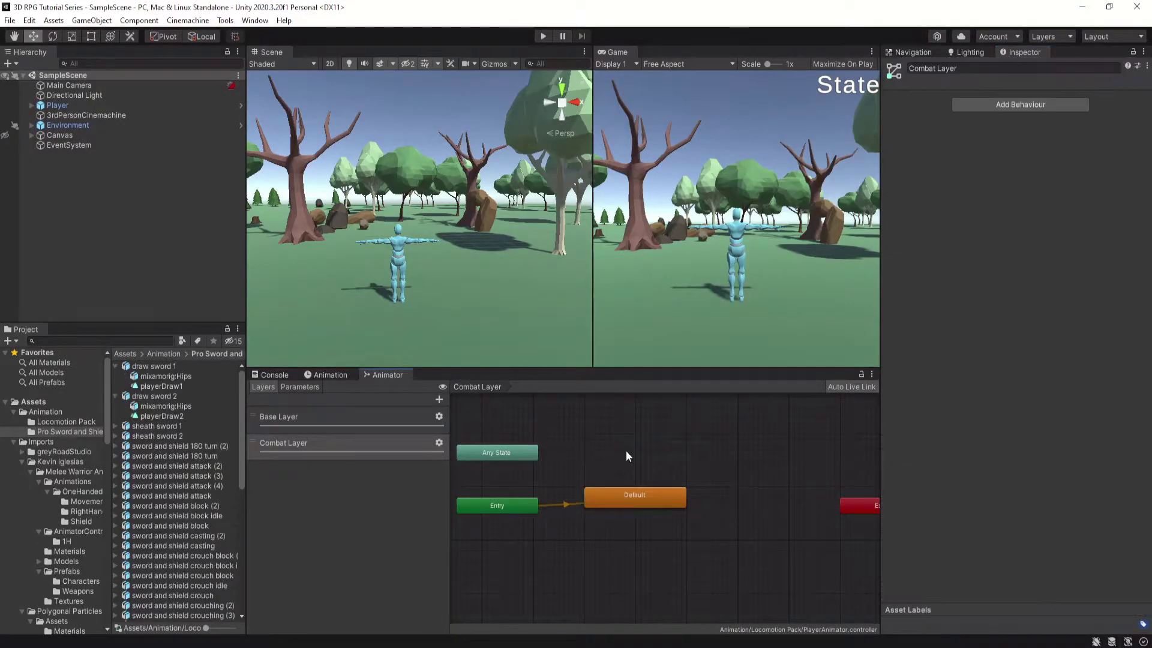
pyautogui.moveTo(147, 366); pyautogui.dragTo(684, 459)
pyautogui.moveTo(146, 396); pyautogui.dragTo(731, 432)
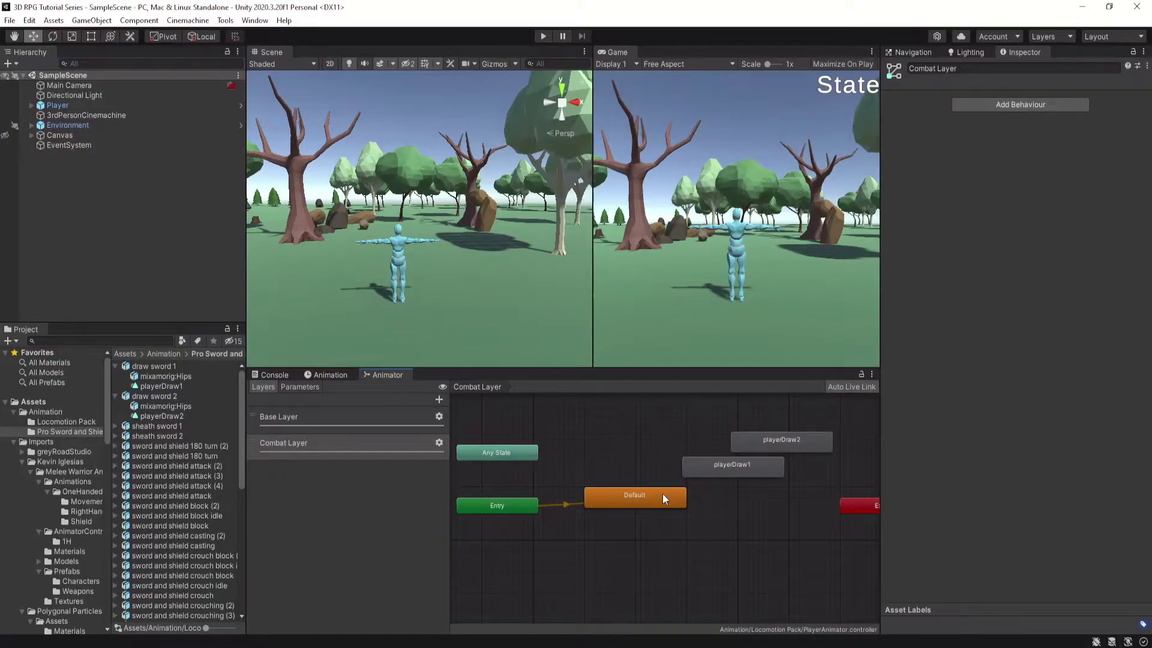
# - Create transitions from Default to playerDraw1 and from playerDraw1 to playerDraw2, and place playerDraw2 directly above playerDraw1
pyautogui.rightClick(659, 494)
pyautogui.click(690, 501)
pyautogui.click(718, 467)
pyautogui.rightClick(718, 467)
pyautogui.click(762, 475)
pyautogui.click(759, 441)
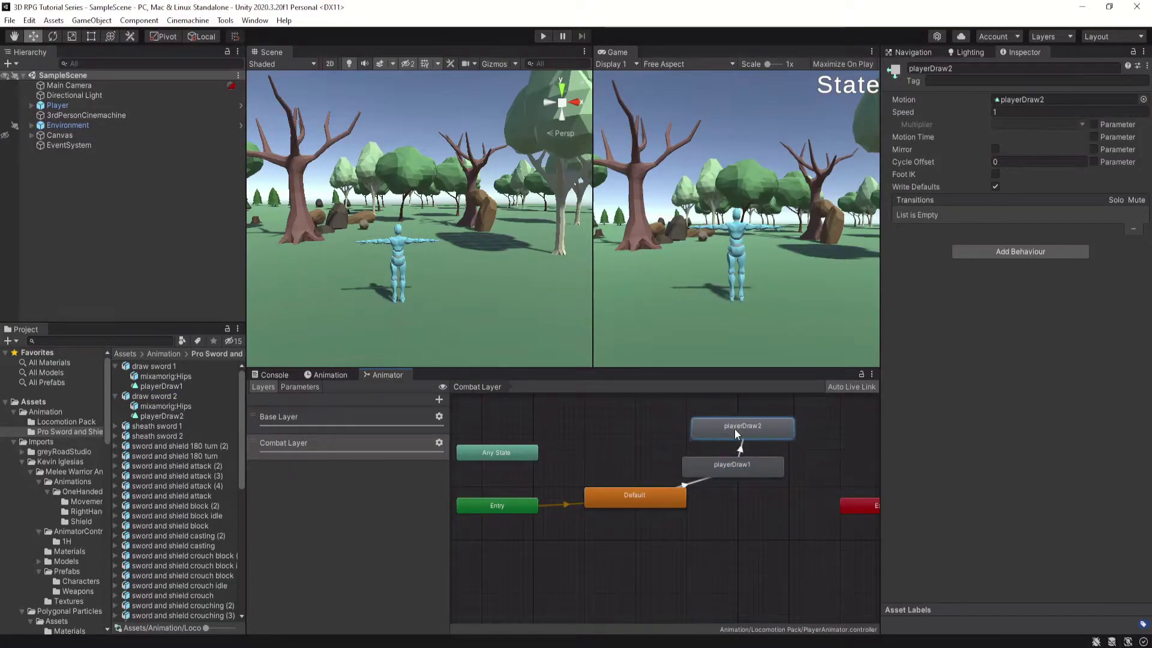
# - Preview the transition from Default to playerDraw1 and disable its Has Exit Time option
pyautogui.moveTo(721, 489); pyautogui.dragTo(707, 532, button='middle')
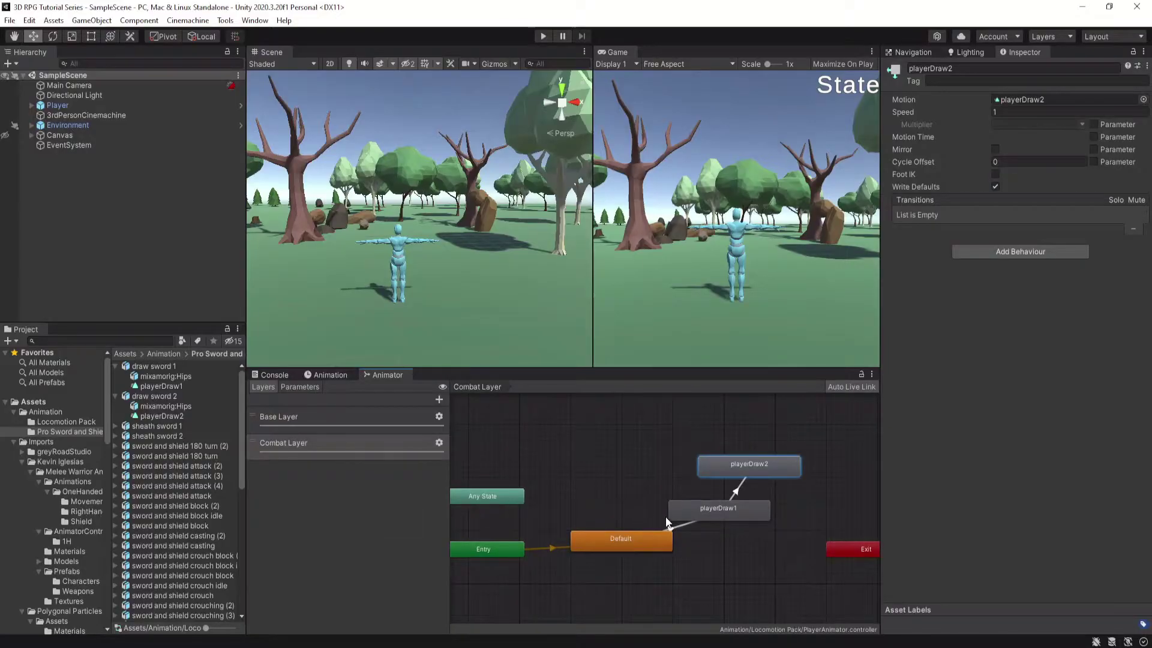
pyautogui.click(675, 527)
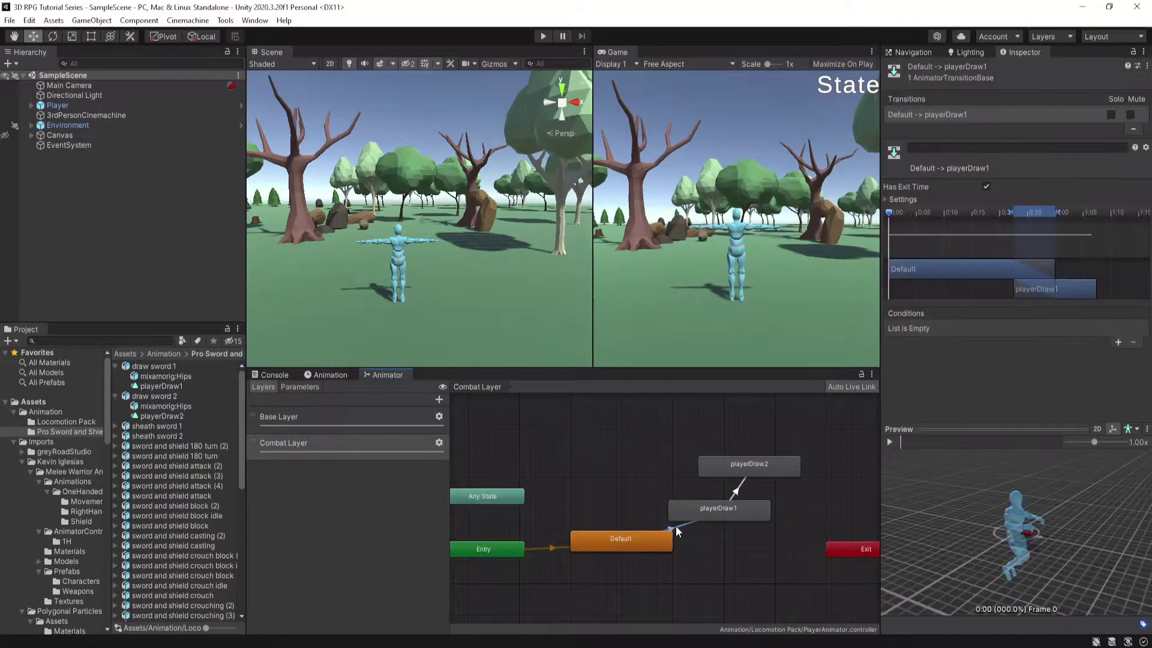
pyautogui.click(891, 441)
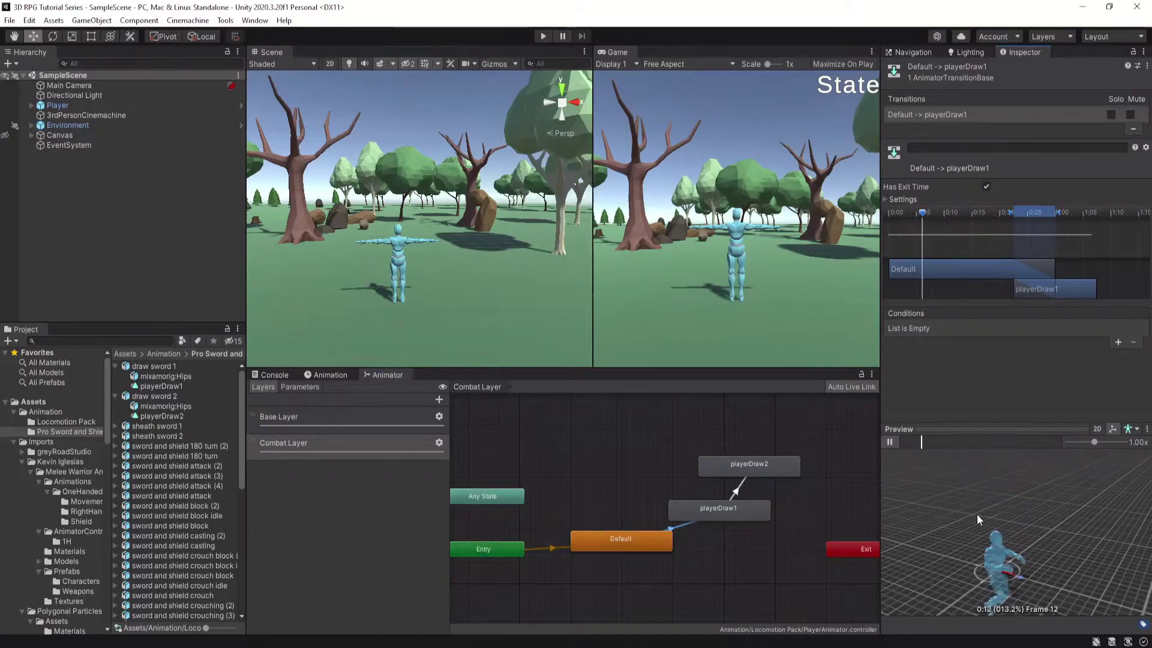
pyautogui.click(889, 442)
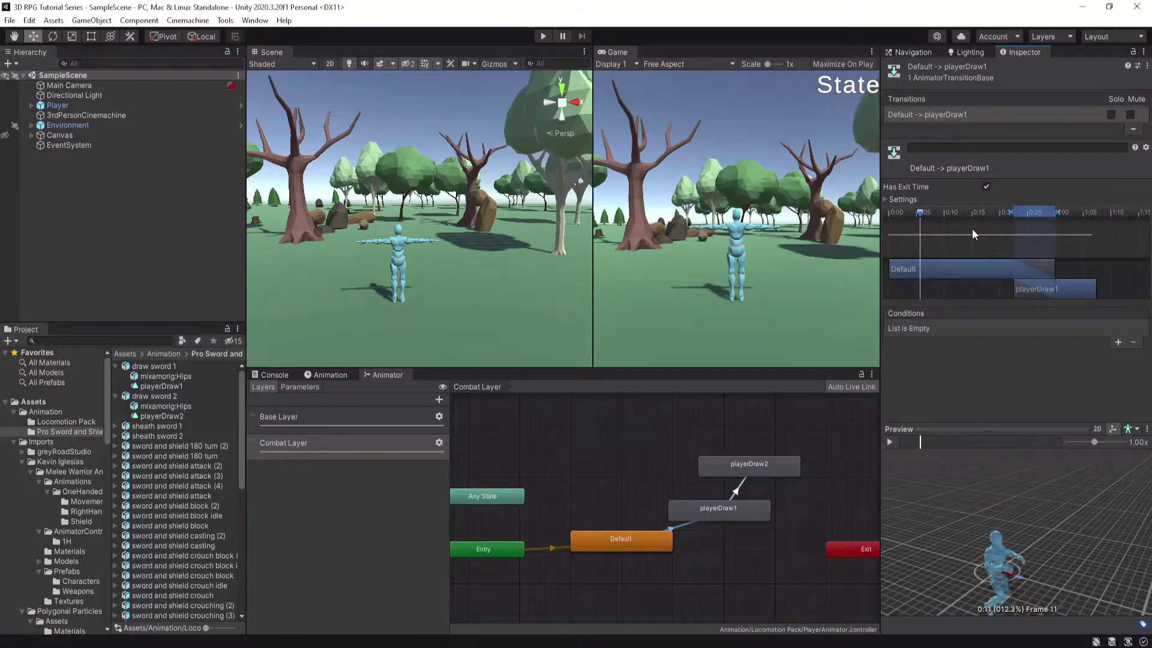
pyautogui.click(985, 187)
# - Add a trigger parameter named drawWeapon to the animator
pyautogui.click(300, 386)
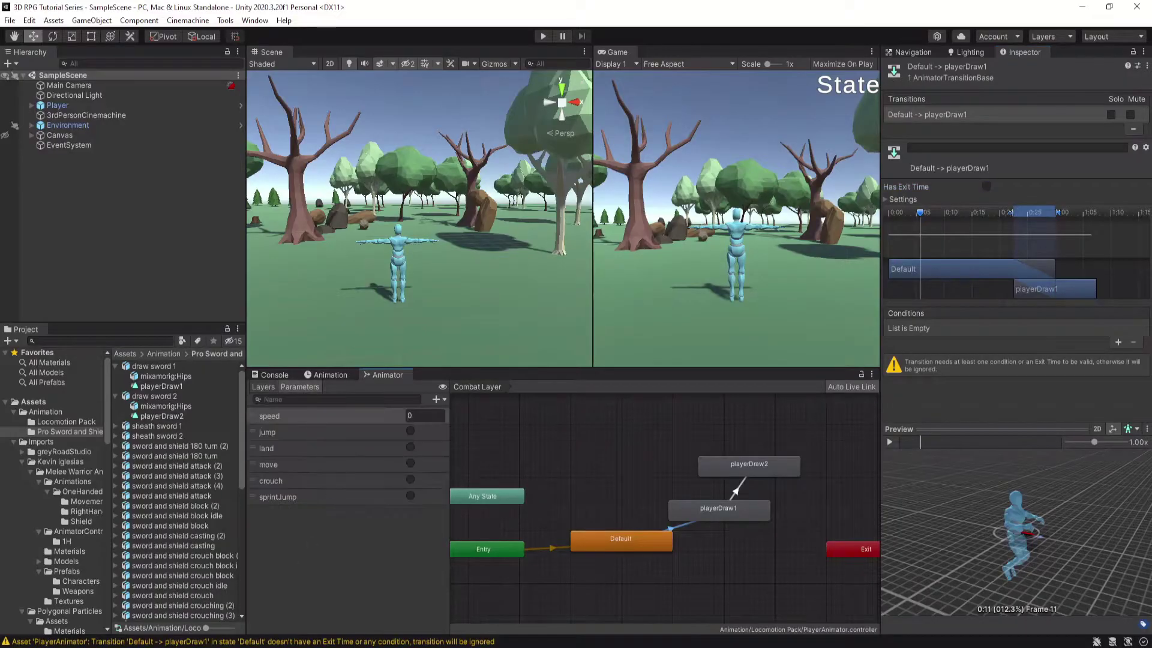
pyautogui.click(436, 400)
pyautogui.click(436, 462)
pyautogui.write('dr')
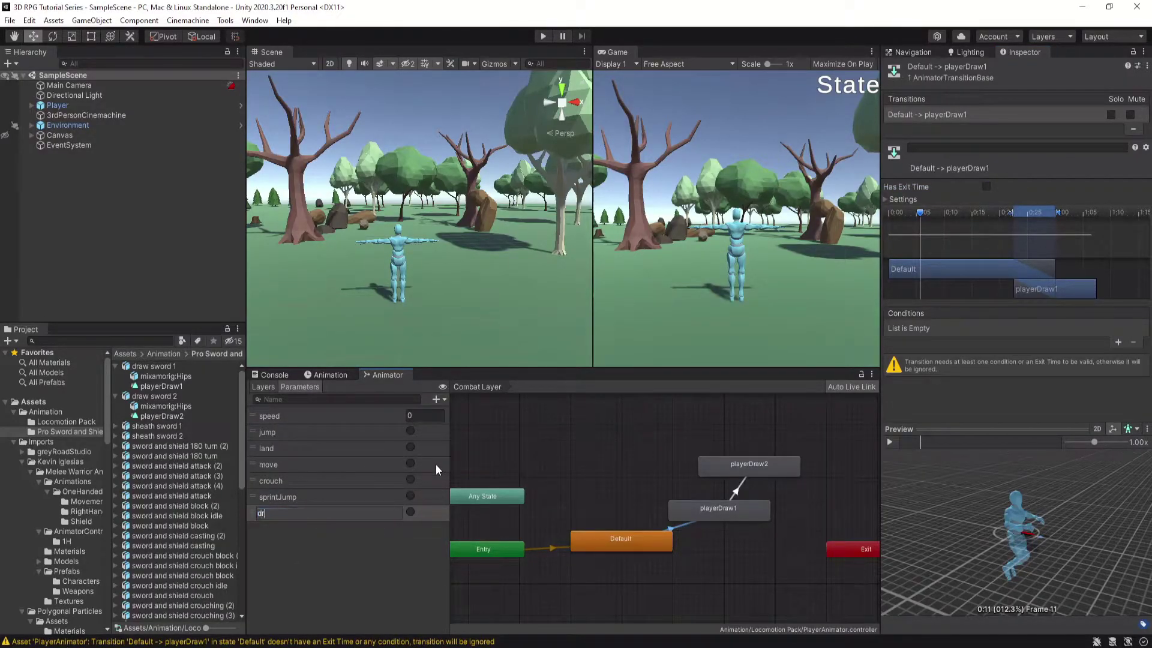
pyautogui.write('awWeapon')
pyautogui.press('Return')
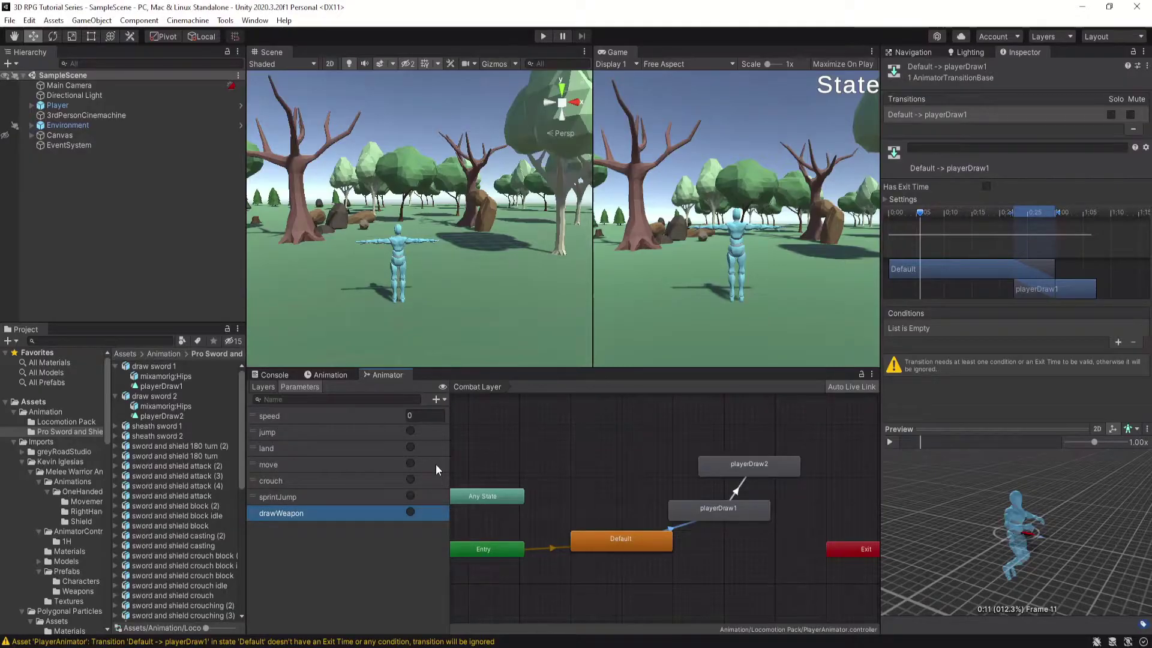
# - Add drawWeapon as the condition for the Default to playerDraw1 transition
pyautogui.click(1118, 342)
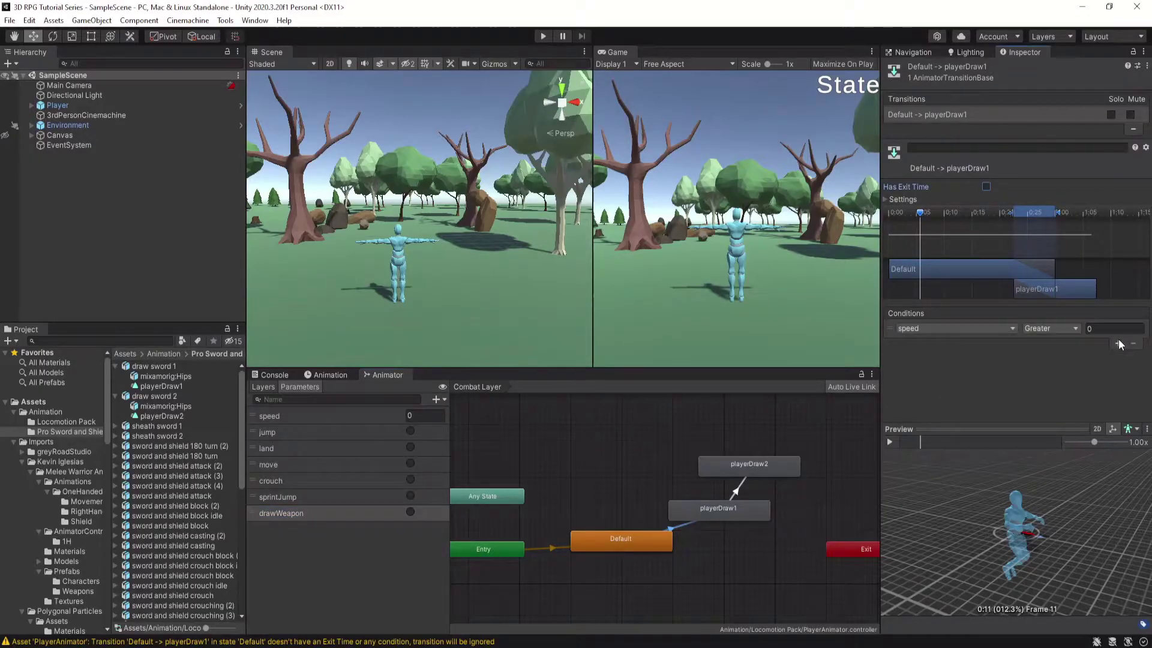
pyautogui.click(969, 330)
pyautogui.click(934, 372)
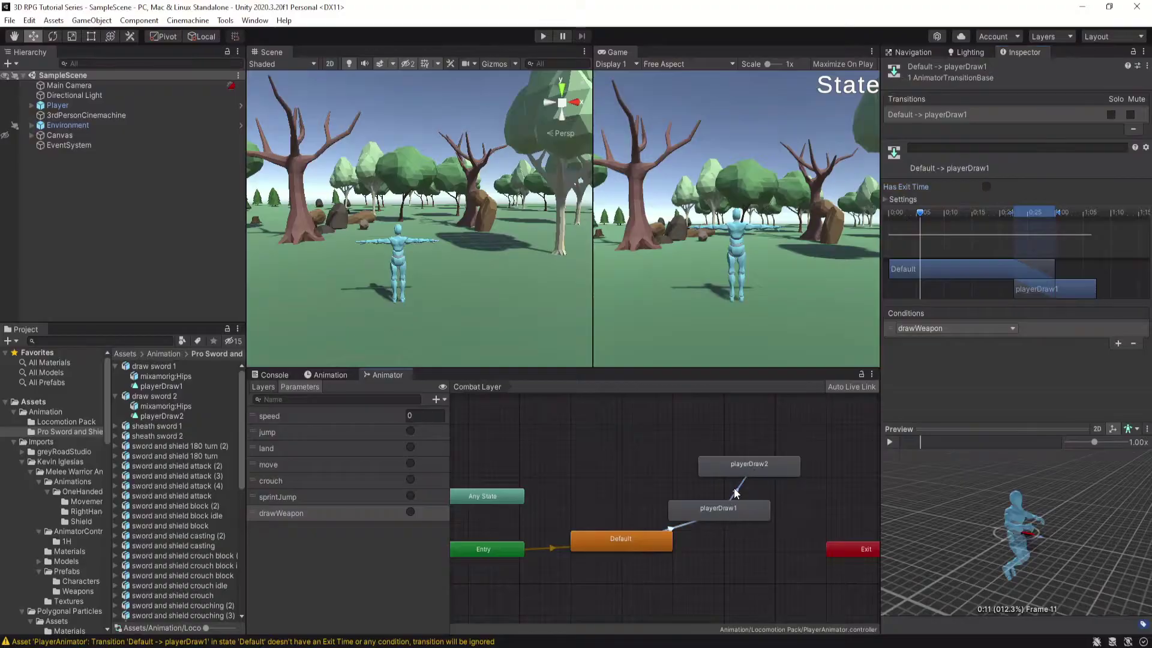
# - Preview the transition from playerDraw1 to playerDraw2 and set its Exit Time to 1
pyautogui.click(736, 492)
pyautogui.click(889, 442)
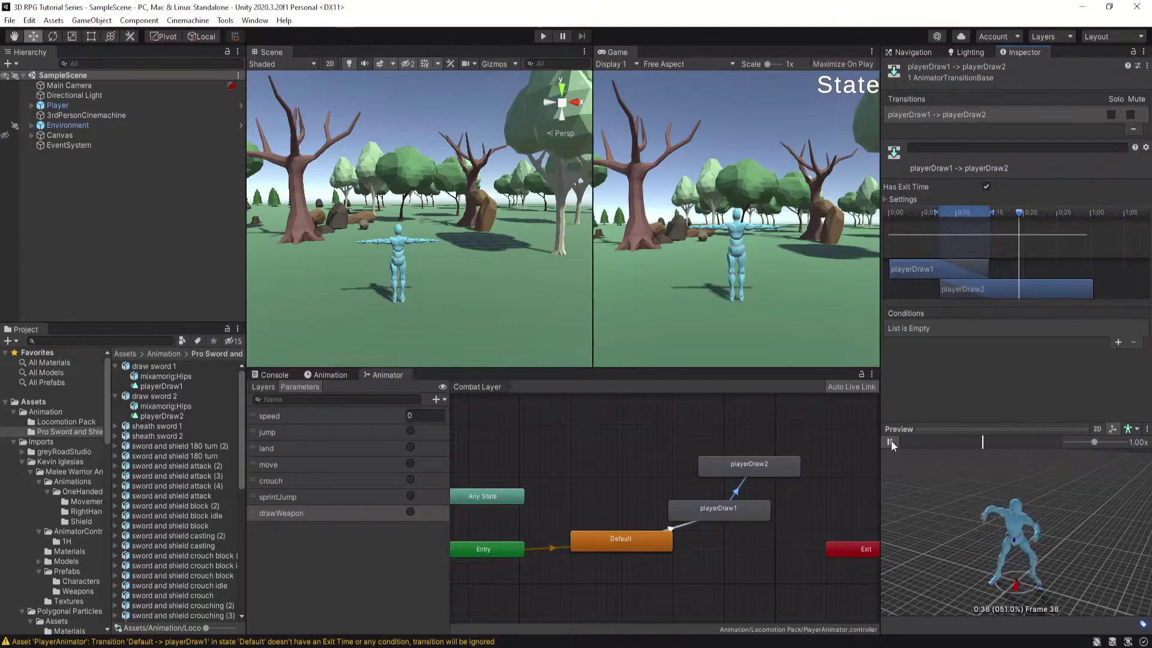
pyautogui.click(891, 443)
pyautogui.click(886, 199)
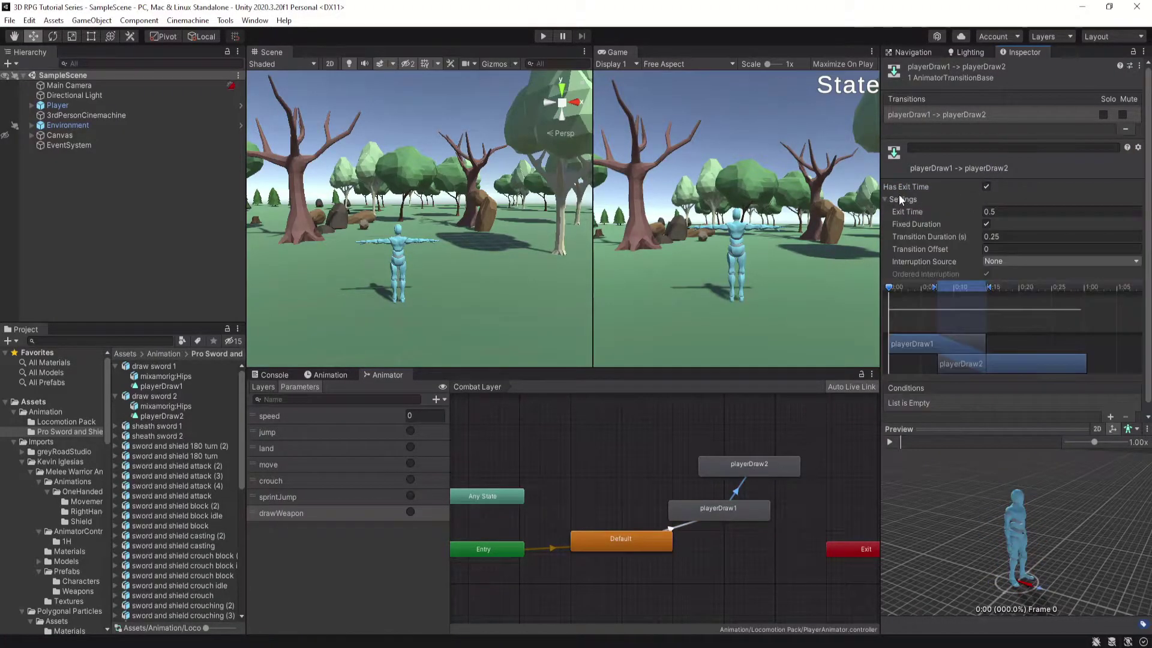
pyautogui.click(1015, 212)
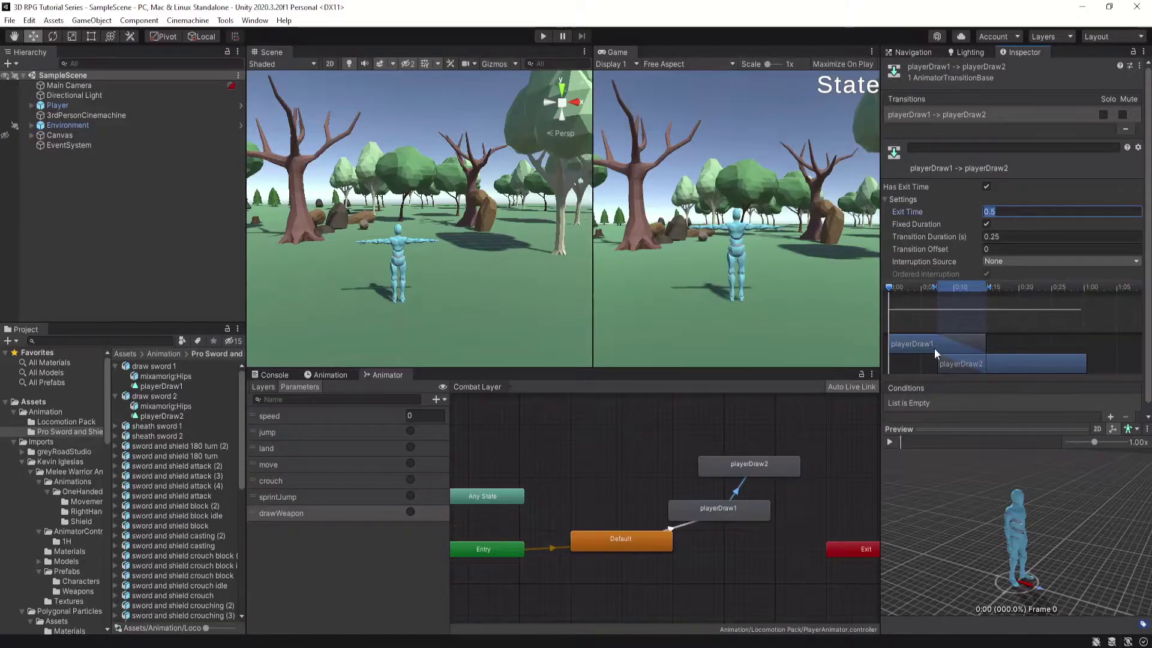
pyautogui.write('1')
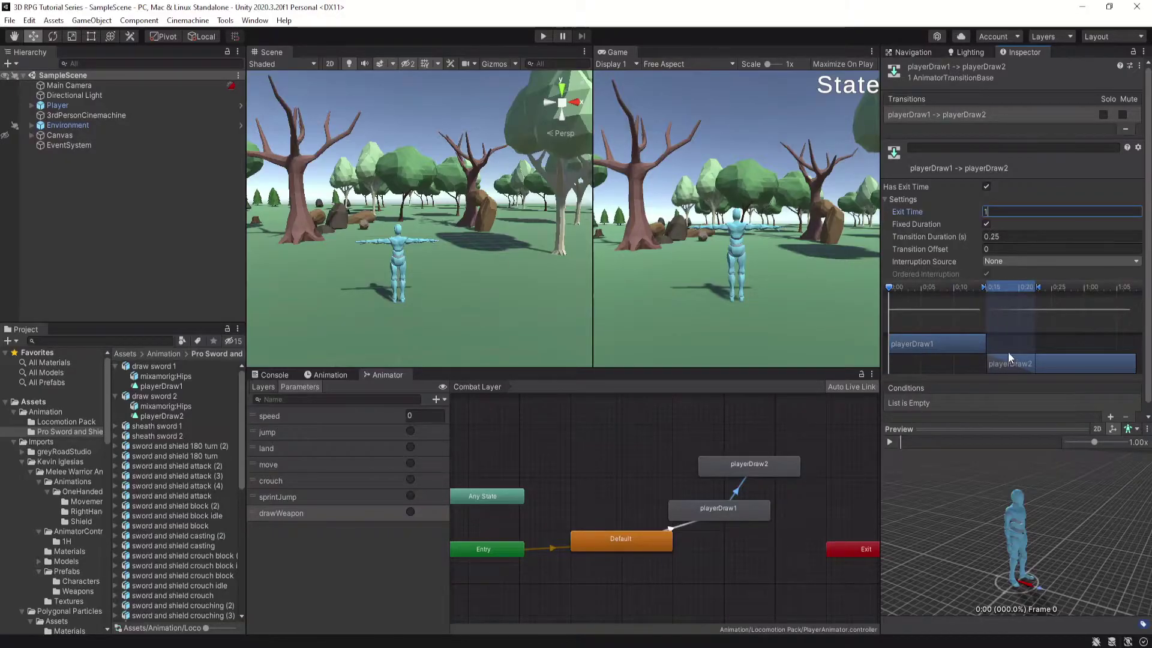
# - Turn off Fixed Duration for the playerDraw1 to playerDraw2 transition, set Transition Duration to 0, and preview the blend
pyautogui.moveTo(1049, 315); pyautogui.dragTo(1042, 288)
pyautogui.click(988, 224)
pyautogui.click(1009, 236)
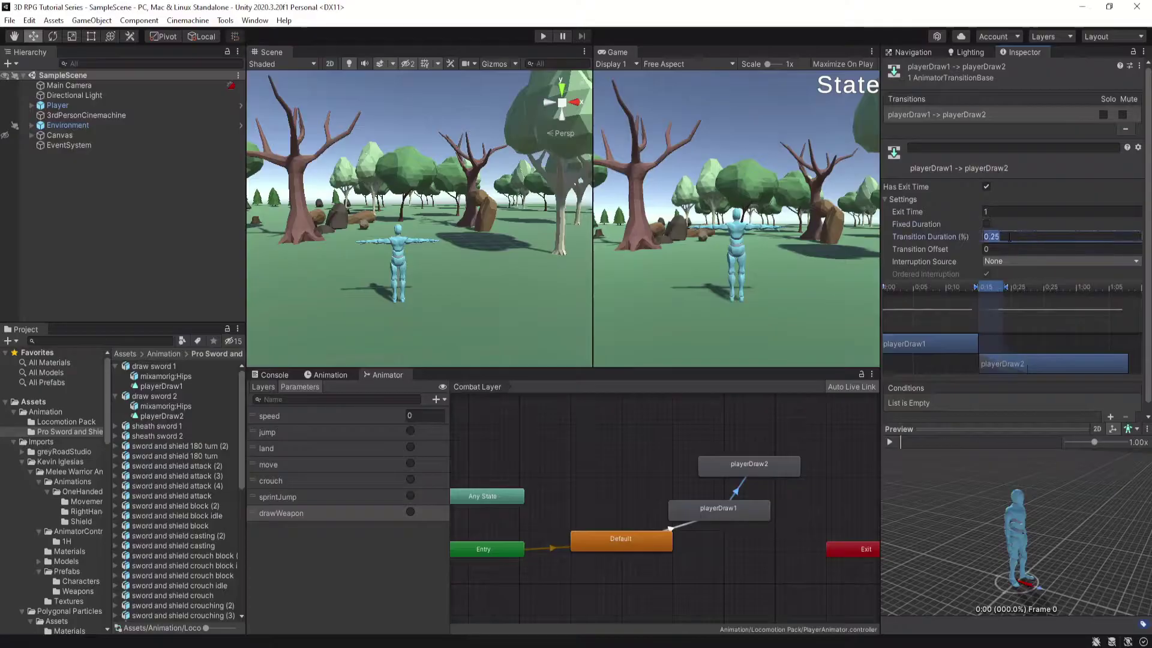
pyautogui.write('0')
pyautogui.click(890, 442)
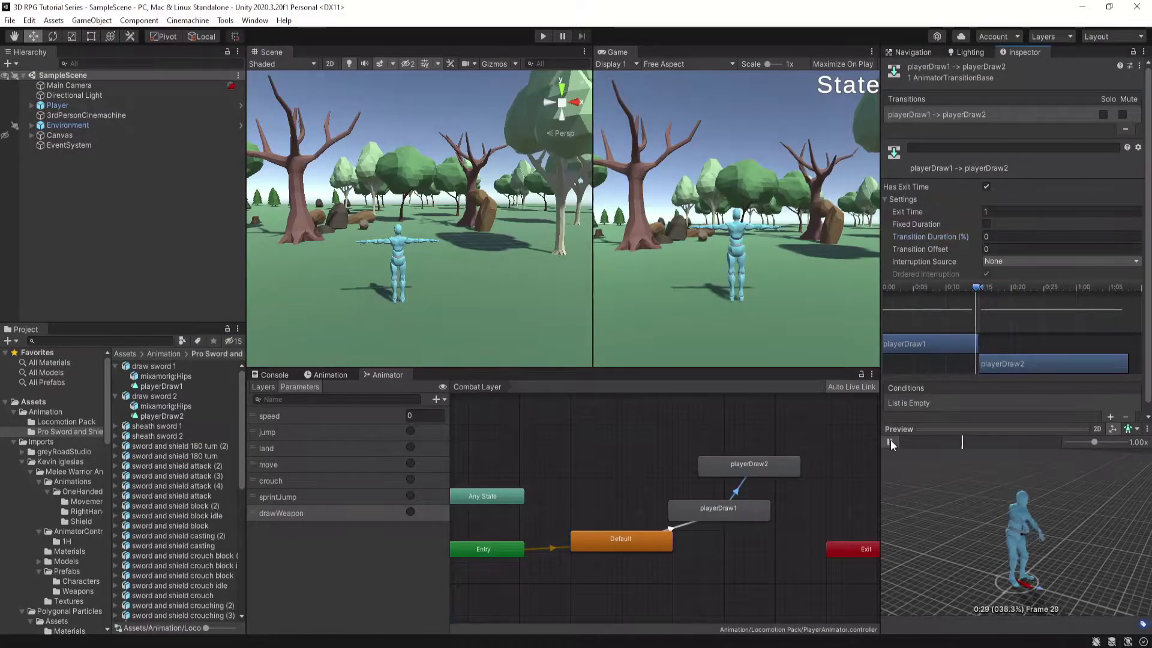
pyautogui.scroll(-1, 1013, 414)
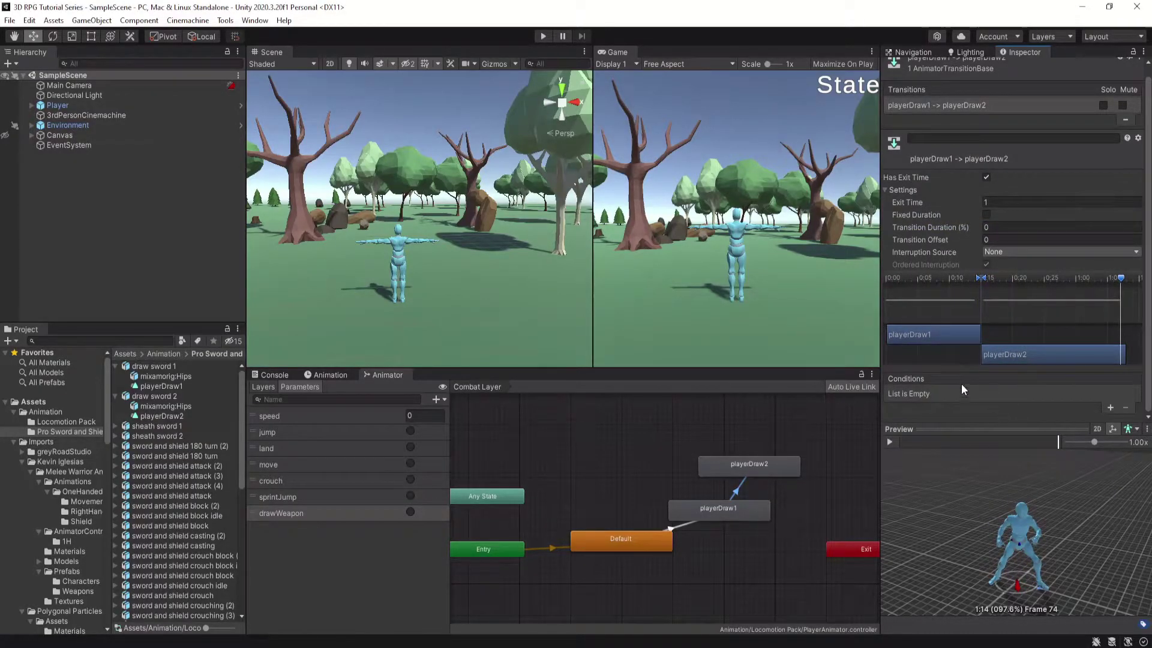
# - Test the draw animations in Play mode by firing the drawWeapon trigger, and exit Play mode
pyautogui.click(543, 36)
pyautogui.click(410, 512)
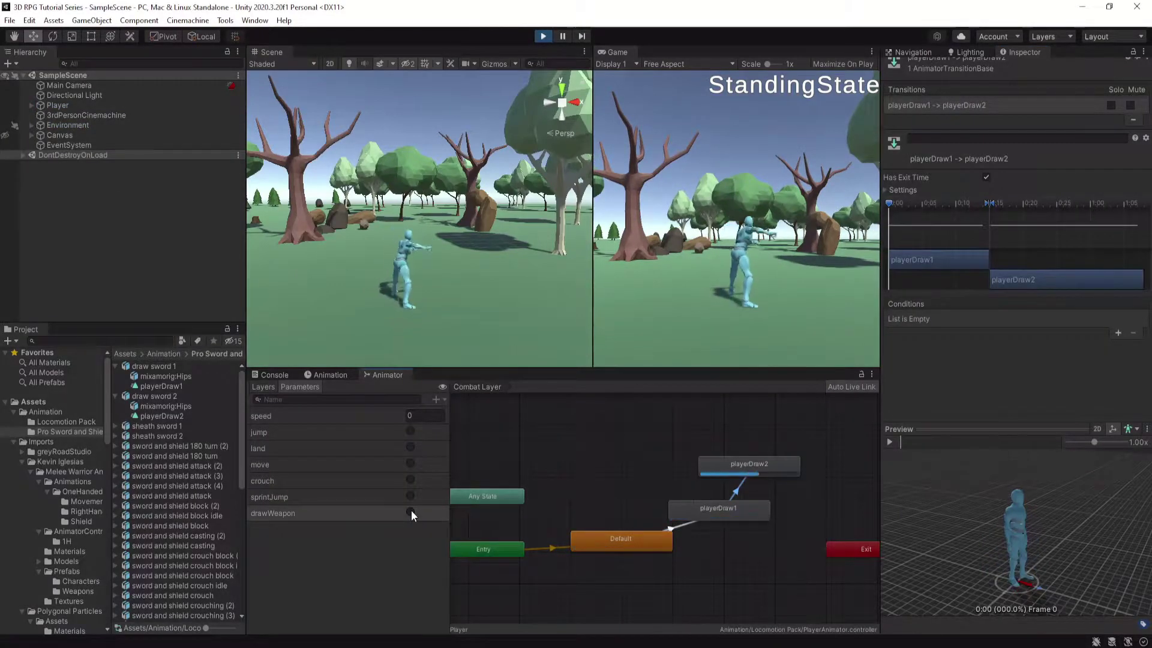
pyautogui.hotkey('ctrl', 'p')
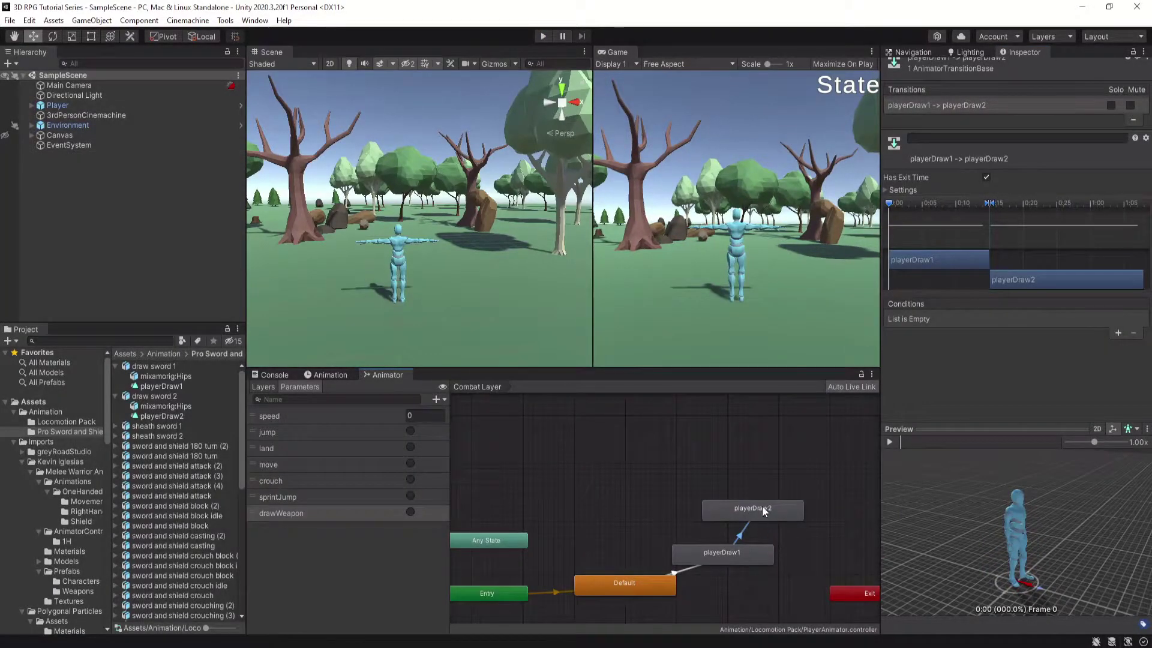
# - Copy the Locomotion Blend Tree state from the animator's Base Layer
pyautogui.rightClick(739, 470)
pyautogui.click(263, 387)
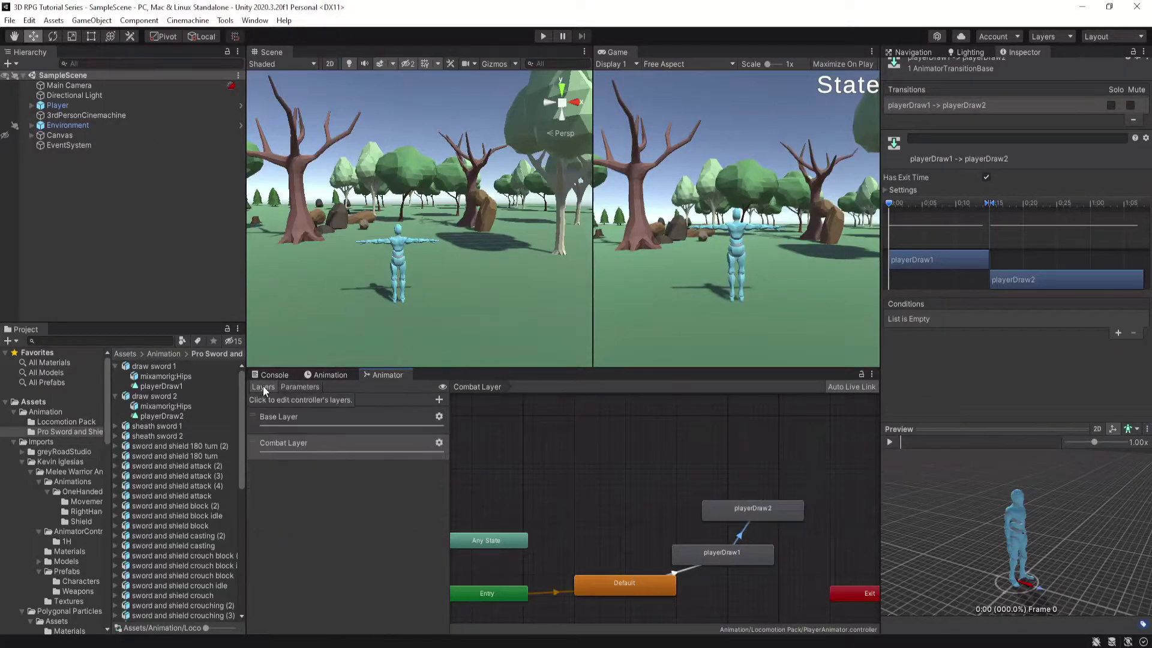
pyautogui.click(275, 417)
pyautogui.click(606, 501)
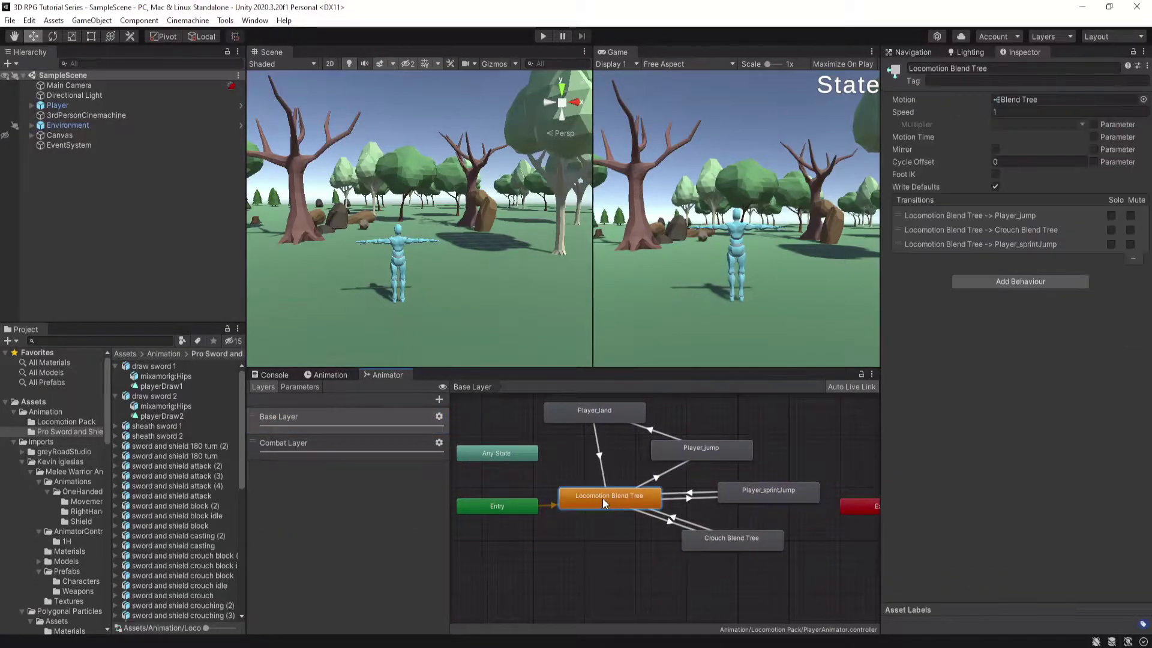
pyautogui.rightClick(607, 493)
pyautogui.click(634, 529)
# - Paste the copied blend tree into the Combat Layer above playerDraw2 and rename it Combat Blend Tree
pyautogui.click(323, 453)
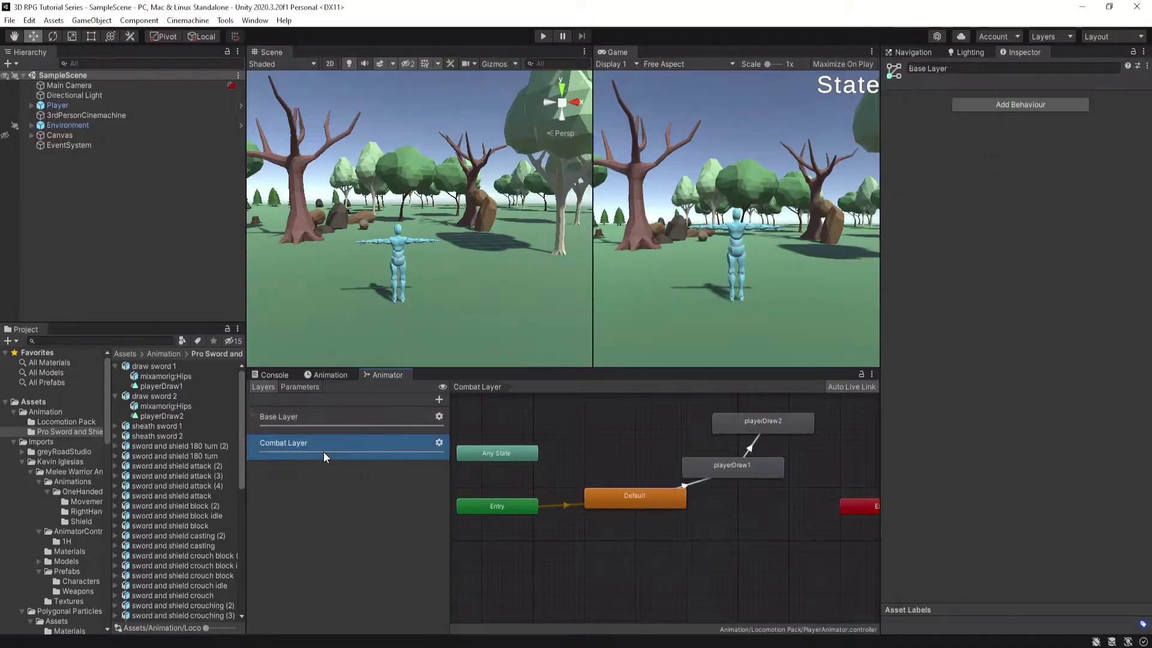
pyautogui.moveTo(697, 440); pyautogui.dragTo(685, 524, button='middle')
pyautogui.rightClick(701, 474)
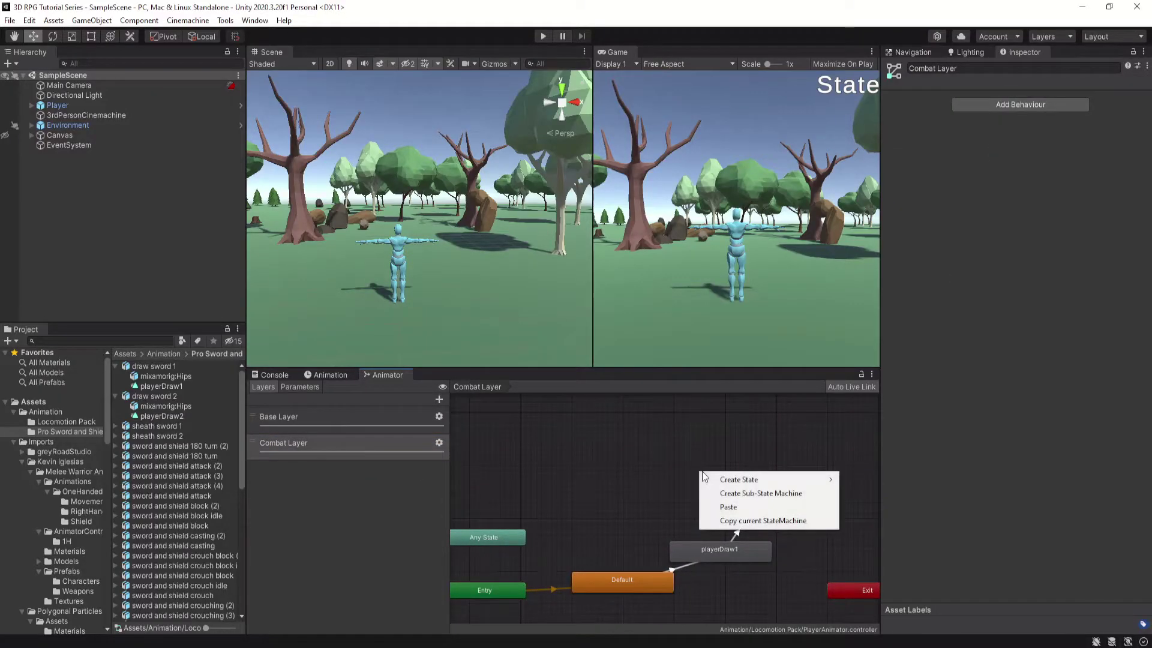
pyautogui.click(729, 507)
pyautogui.click(739, 475)
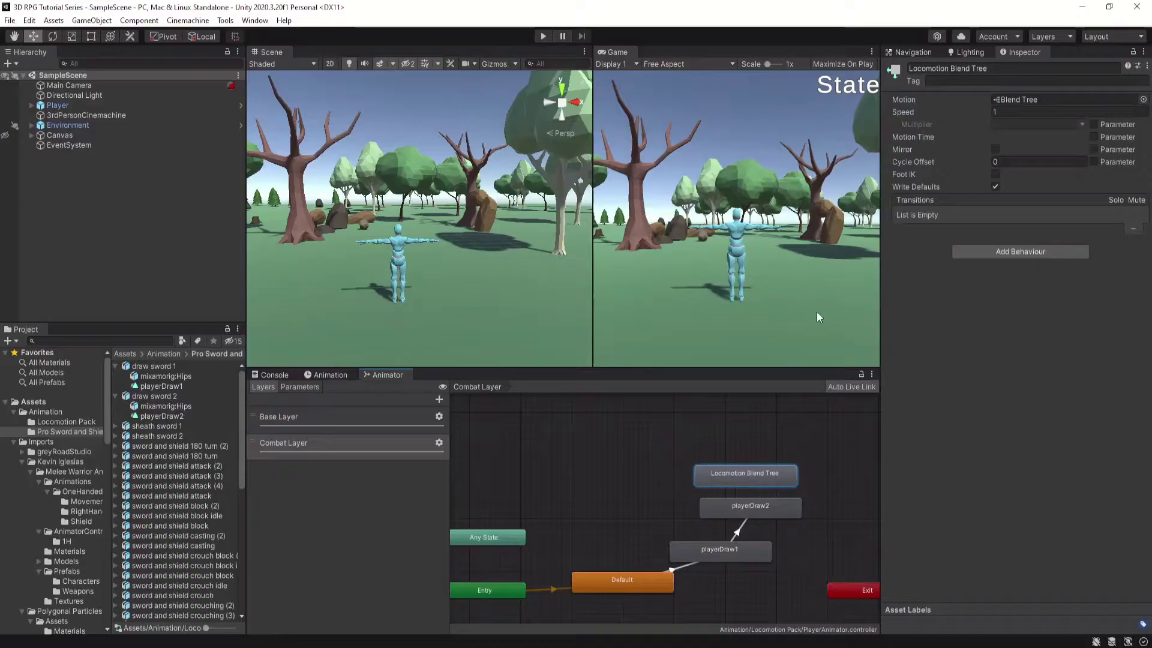
pyautogui.write('Combat')
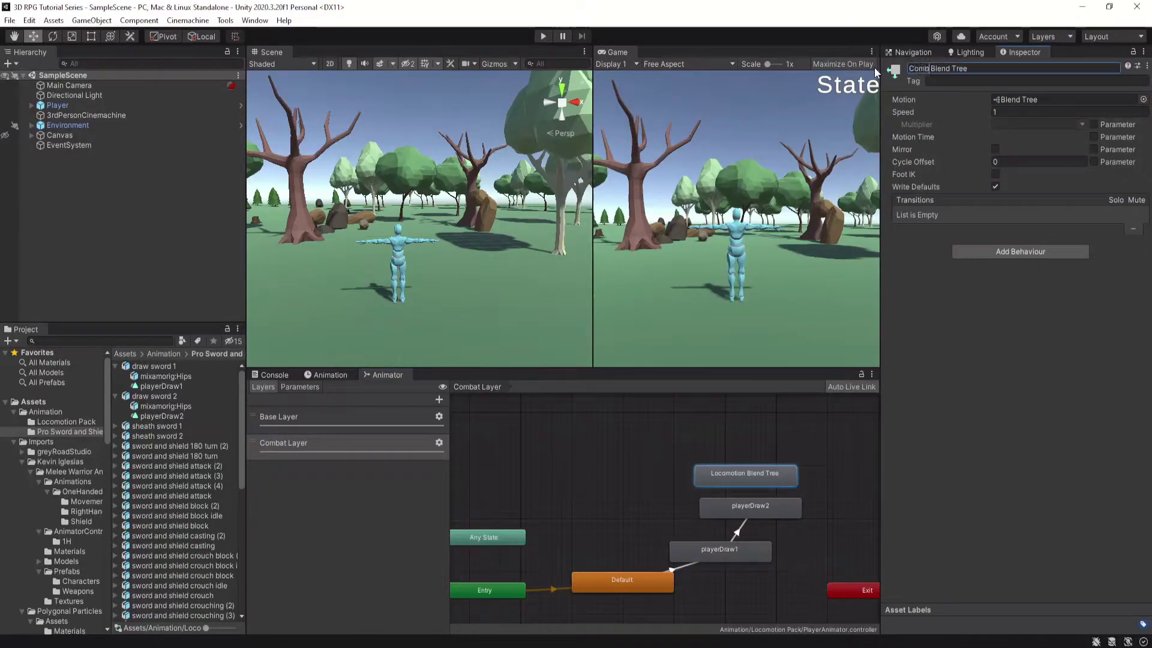
# - Open the Combat Blend Tree, preview its motion while varying speed, and inspect its Player_idle clip
pyautogui.doubleClick(746, 473)
pyautogui.click(890, 442)
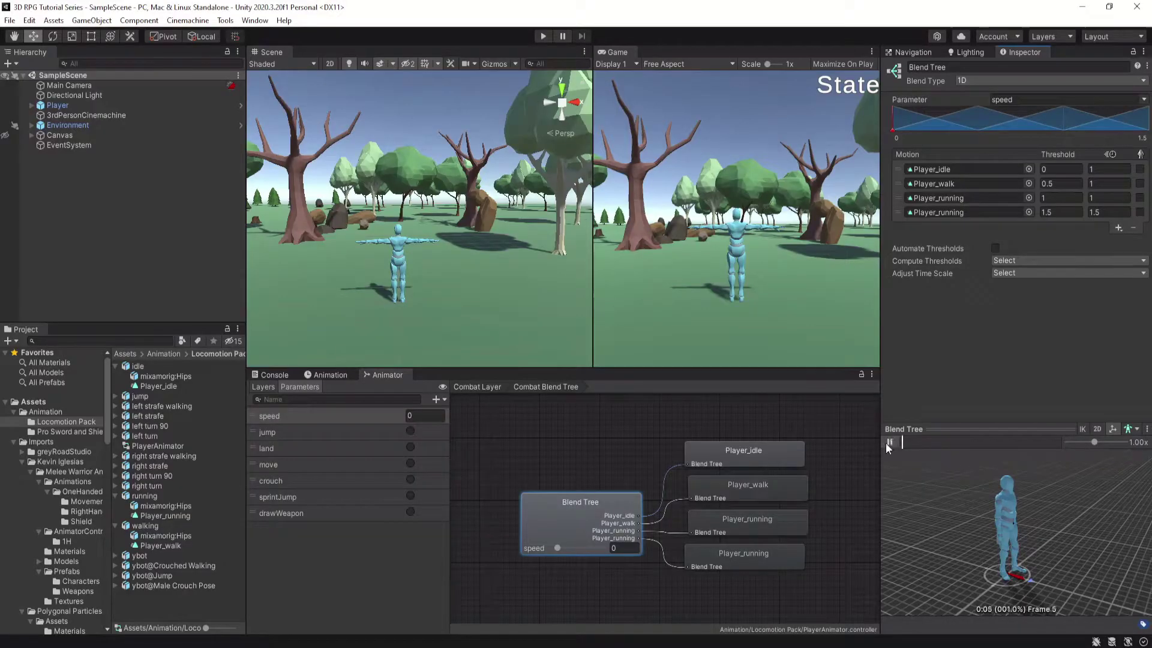
pyautogui.moveTo(557, 547)
pyautogui.mouseDown()
pyautogui.moveTo(625, 553)
pyautogui.moveTo(541, 548)
pyautogui.moveTo(648, 549)
pyautogui.moveTo(545, 545)
pyautogui.mouseUp()
pyautogui.click(773, 453)
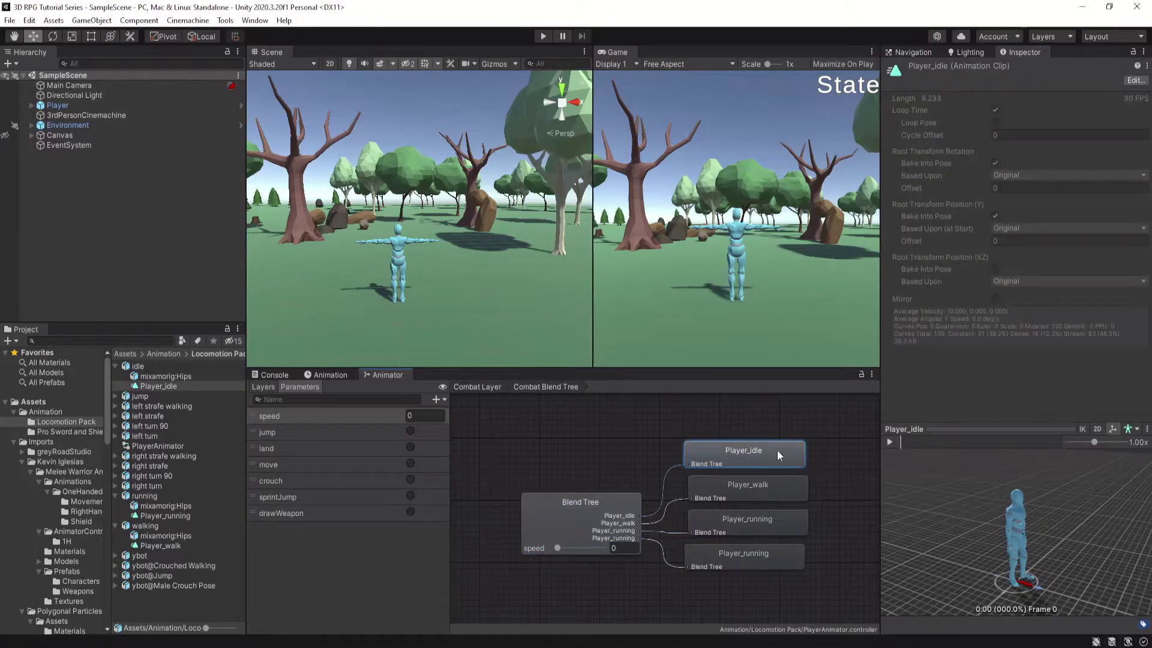
# - Find the sword and shield idle (4) model in the Pro Sword and Shield Pack folder and preview its animation
pyautogui.click(154, 354)
pyautogui.doubleClick(147, 376)
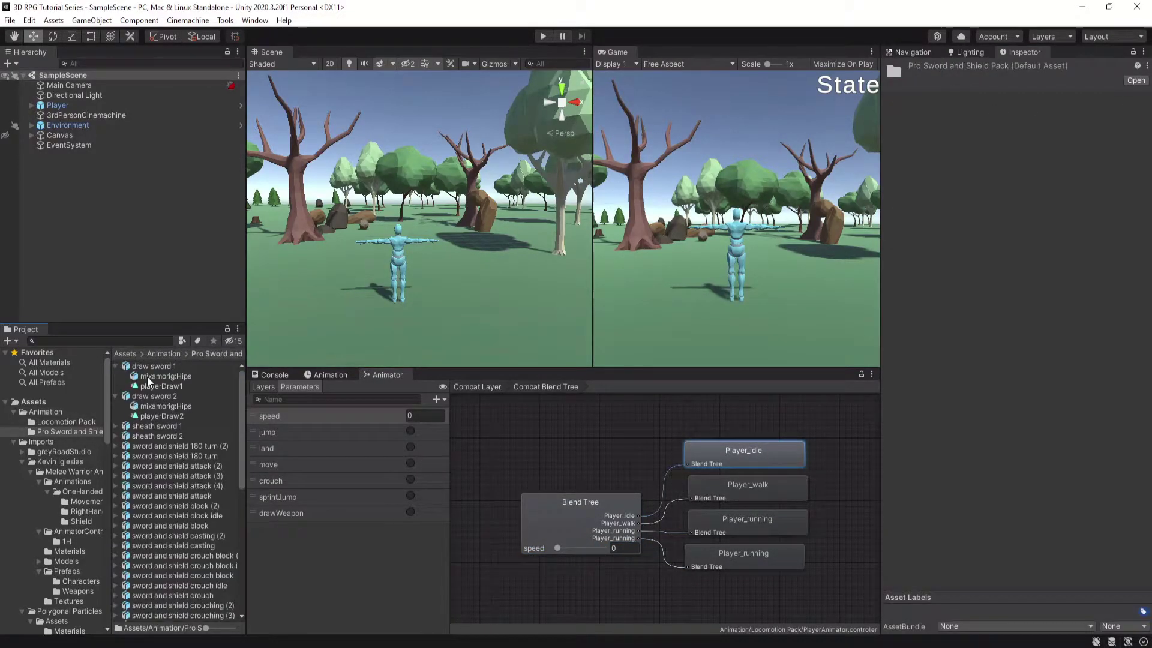
pyautogui.click(114, 396)
pyautogui.click(114, 366)
pyautogui.scroll(-4, 179, 460)
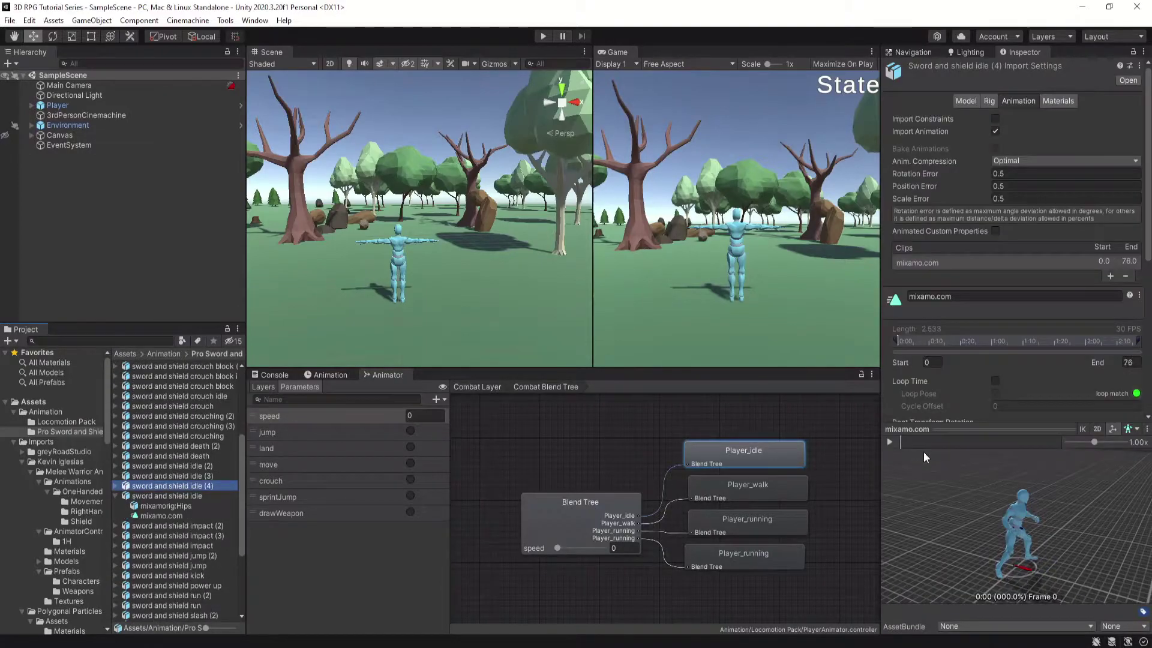
pyautogui.click(891, 441)
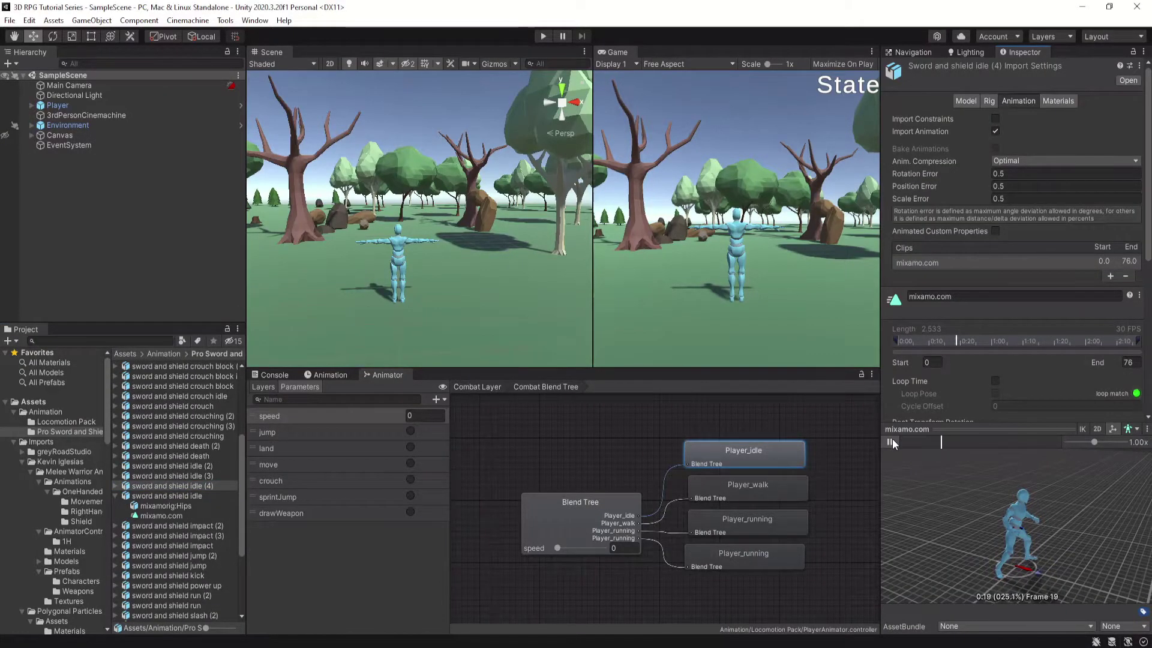
pyautogui.click(891, 443)
# - Rename the animation clip of sword and shield idle (4) to Player_combatIdle
pyautogui.click(968, 297)
pyautogui.write('Player_i')
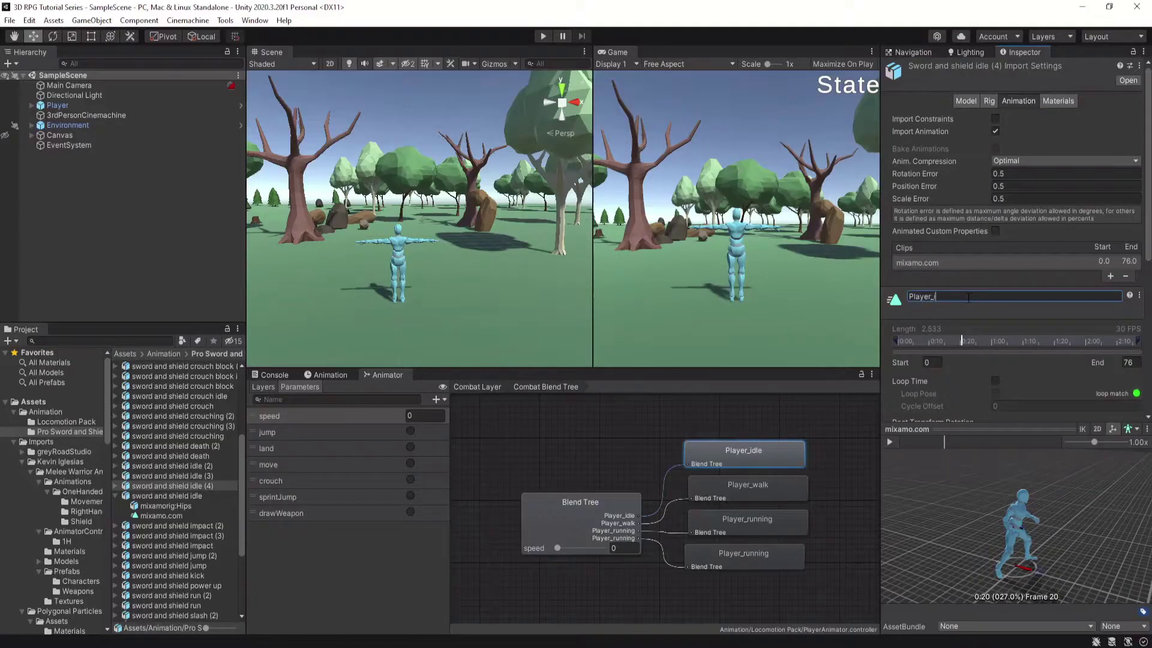
pyautogui.press('BackSpace')
pyautogui.press('BackSpace')
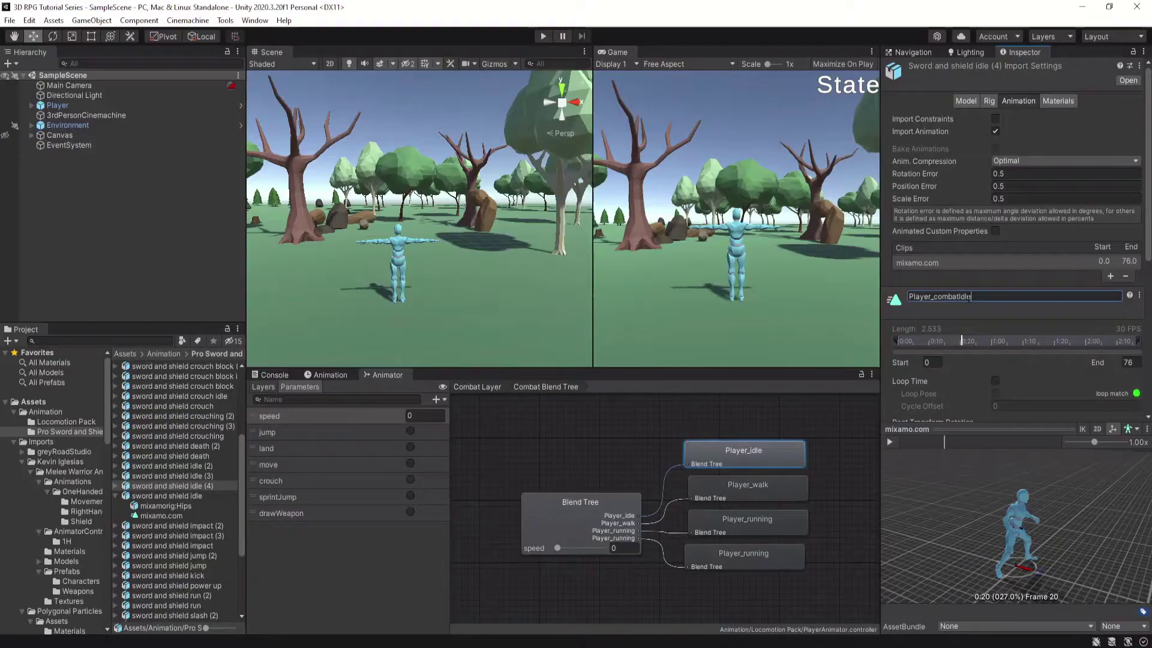
pyautogui.press('Return')
# - Enable Loop Time for Player_combatIdle and bake root rotation, Y and XZ position into pose, with rotation and XZ based on Original
pyautogui.click(995, 382)
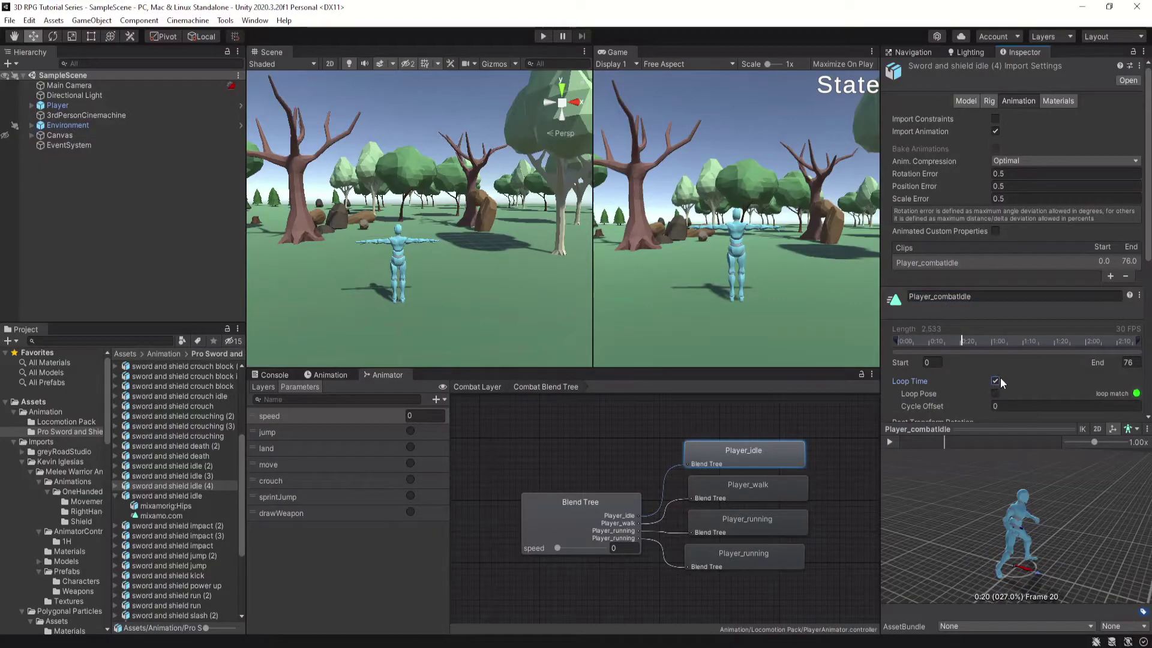
pyautogui.scroll(-5, 999, 377)
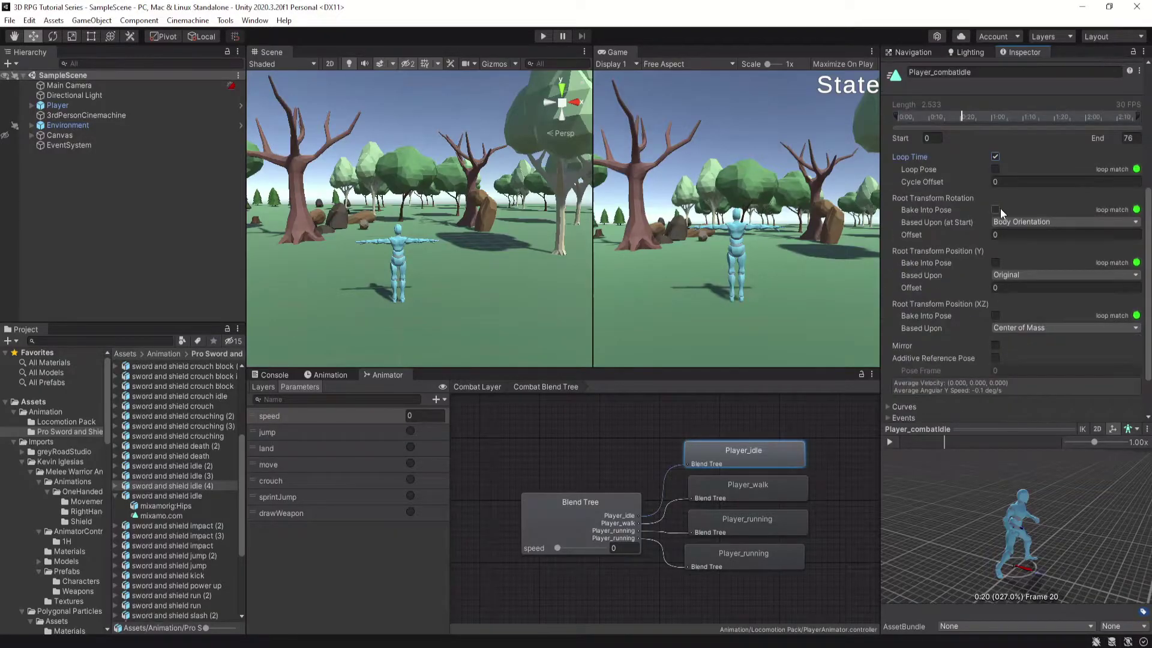
pyautogui.click(995, 209)
pyautogui.click(995, 262)
pyautogui.click(995, 316)
pyautogui.click(1021, 222)
pyautogui.click(1023, 236)
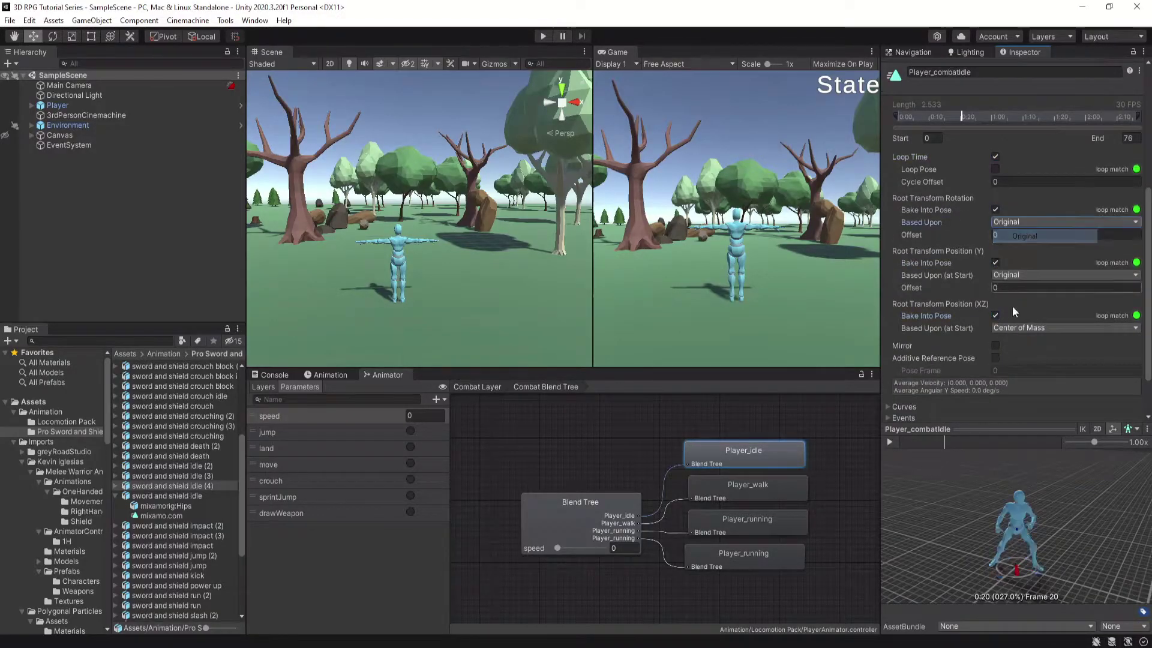
pyautogui.click(1032, 328)
pyautogui.click(1023, 340)
# - Preview the Player_combatIdle animation and apply its import settings
pyautogui.click(889, 442)
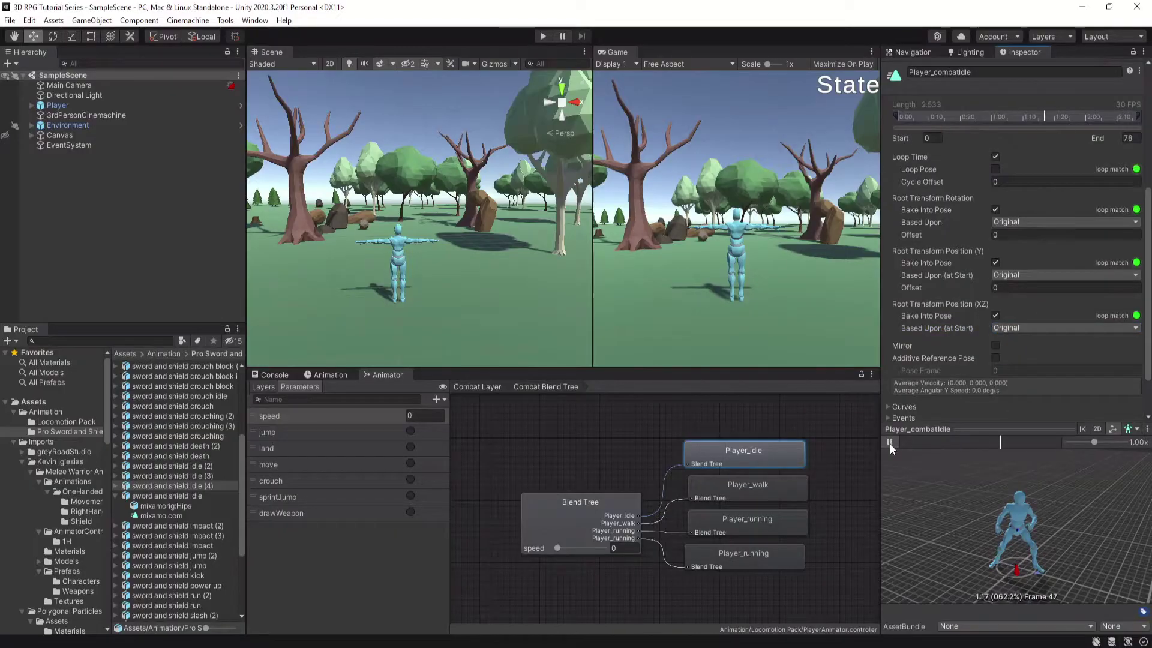
pyautogui.click(889, 442)
pyautogui.scroll(5, 1009, 222)
pyautogui.scroll(-7, 1014, 252)
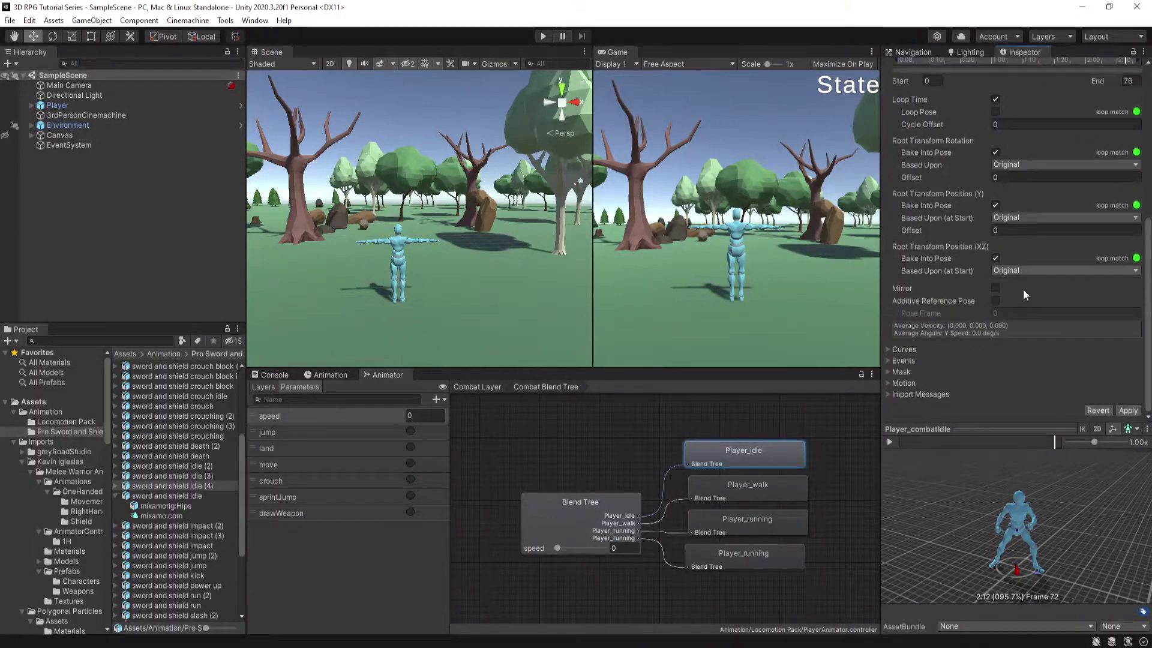
pyautogui.click(1128, 411)
# - Replace the Player_idle motion in the Combat Blend Tree with the Player_combatIdle clip
pyautogui.click(736, 467)
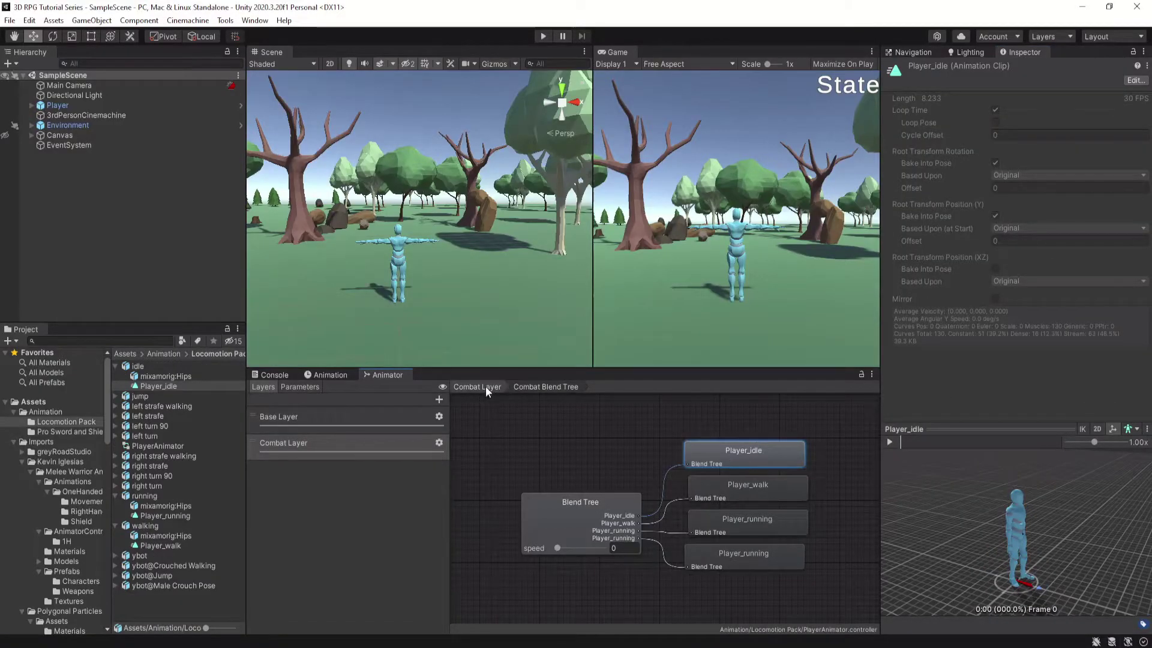
pyautogui.click(577, 501)
pyautogui.click(1029, 169)
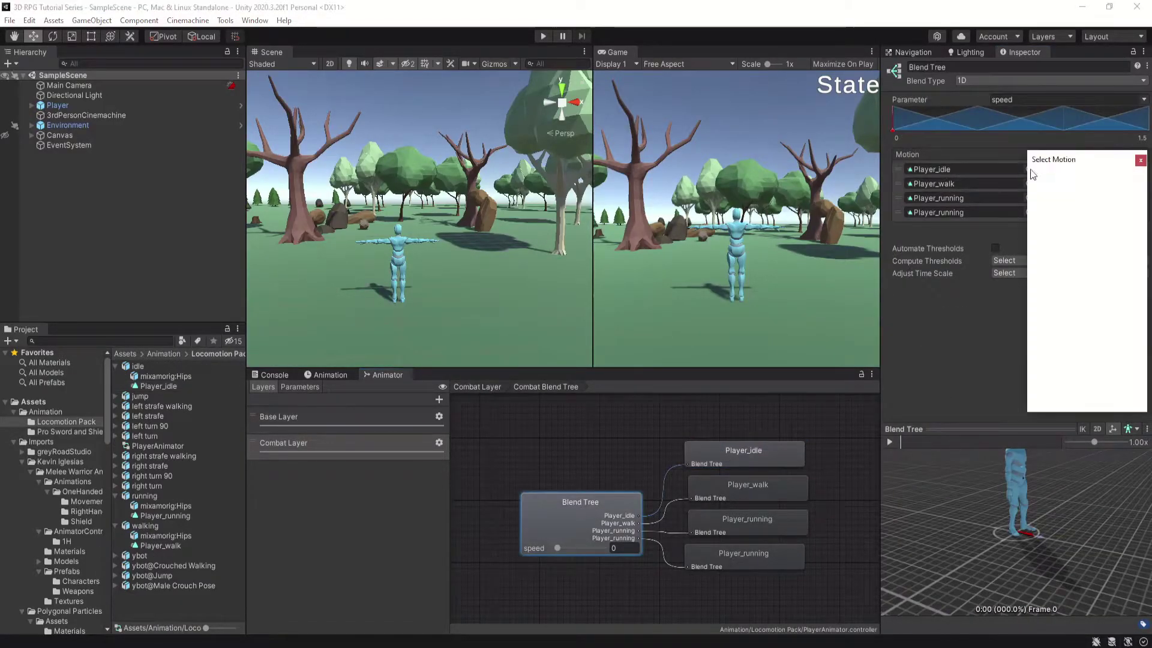
pyautogui.write('player_co')
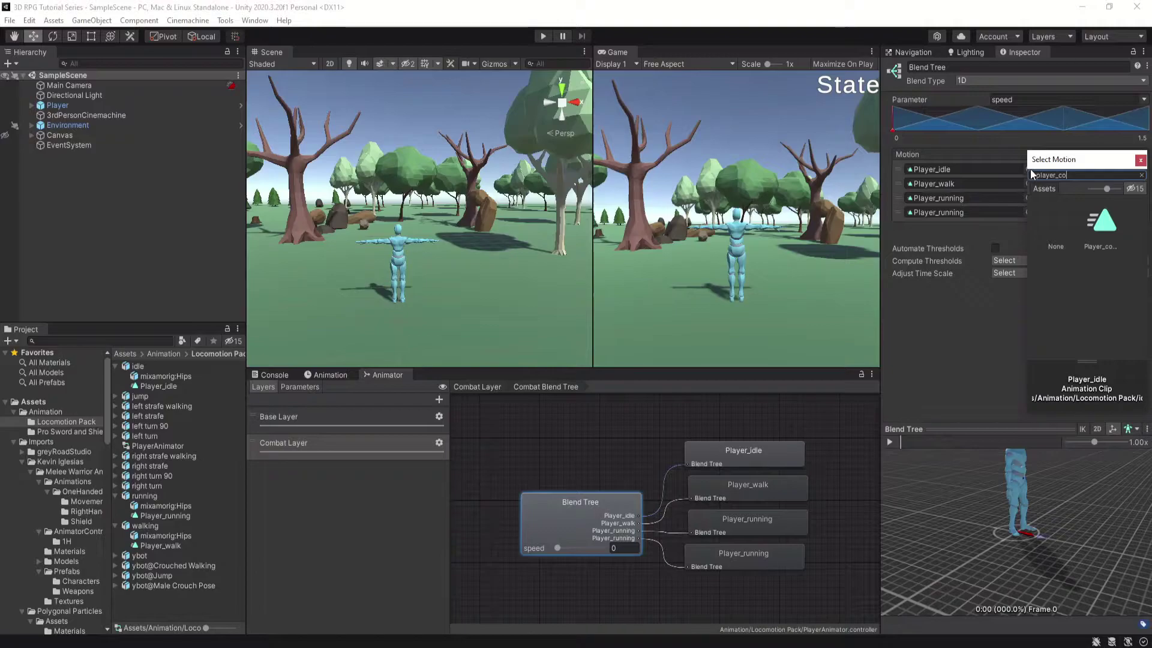
pyautogui.click(1105, 231)
pyautogui.click(1139, 159)
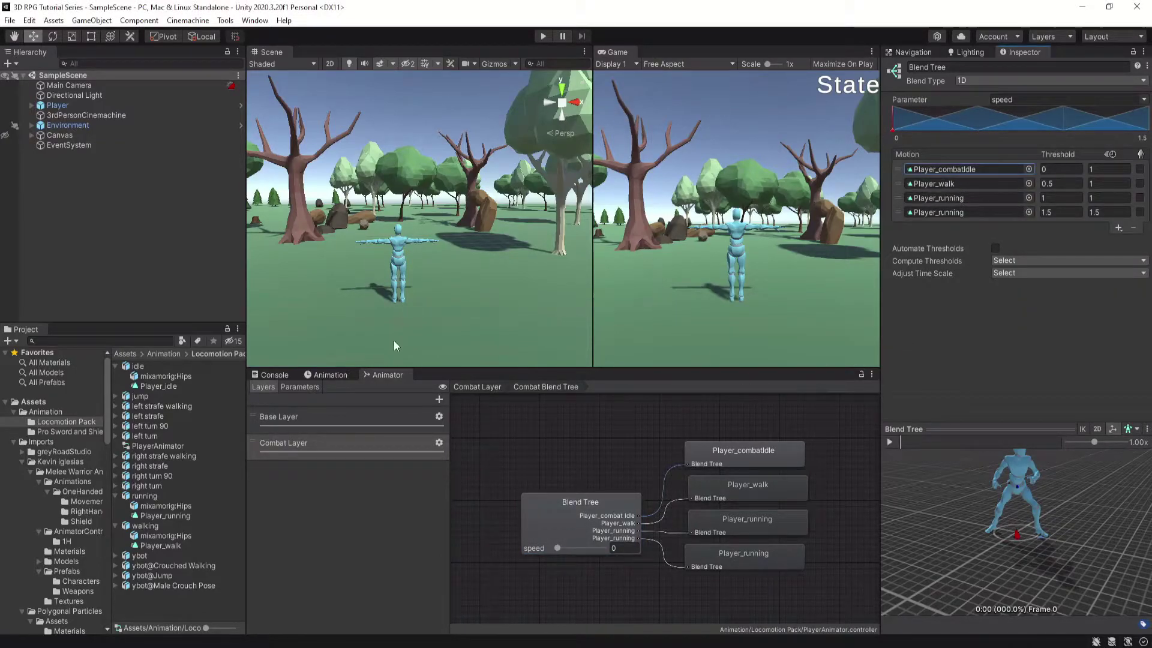
# - Create a transition from playerDraw2 to Combat Blend Tree in the Combat Layer and preview it
pyautogui.click(479, 387)
pyautogui.moveTo(755, 477); pyautogui.dragTo(728, 478)
pyautogui.click(746, 508)
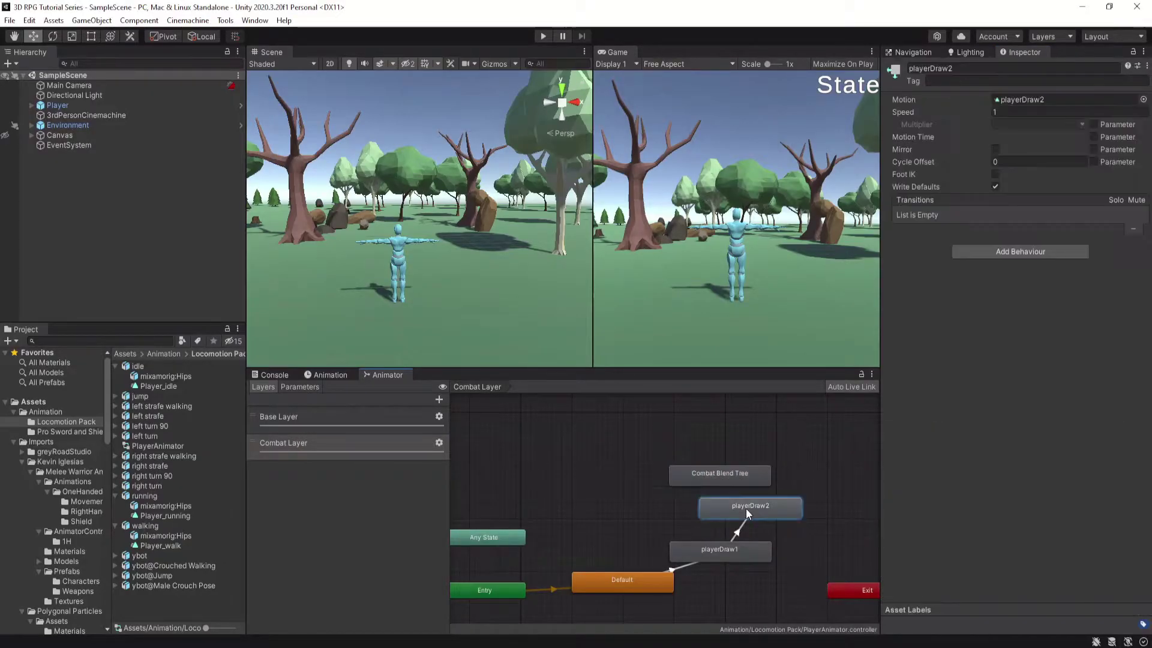
pyautogui.rightClick(748, 509)
pyautogui.click(777, 514)
pyautogui.click(723, 474)
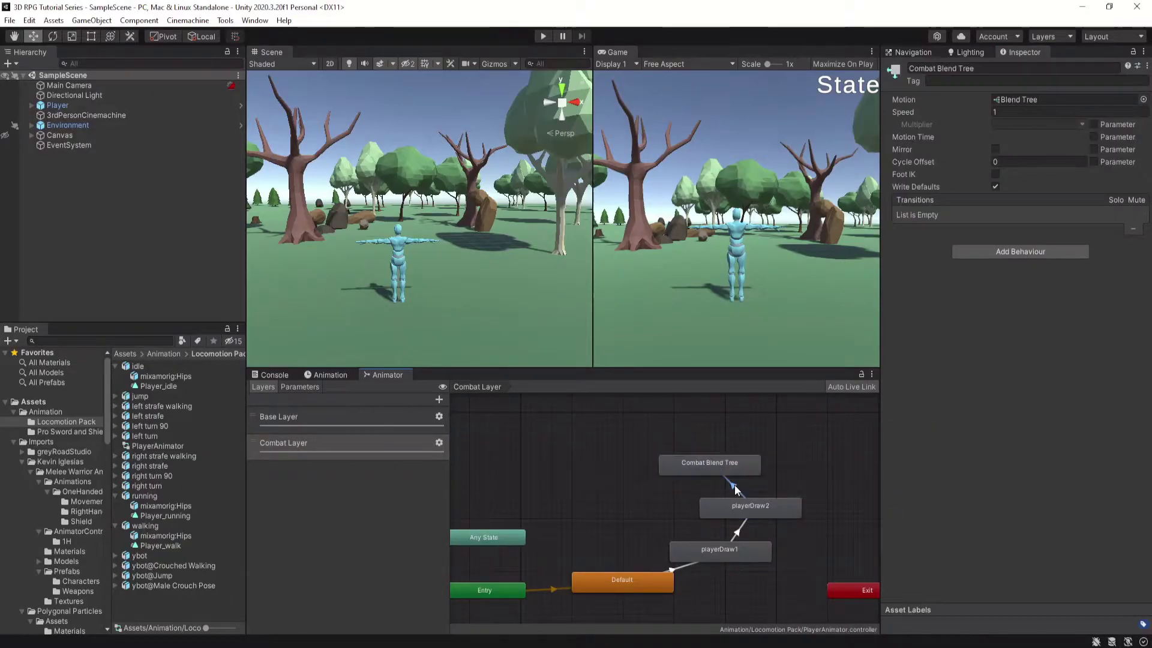
pyautogui.click(735, 485)
pyautogui.click(890, 442)
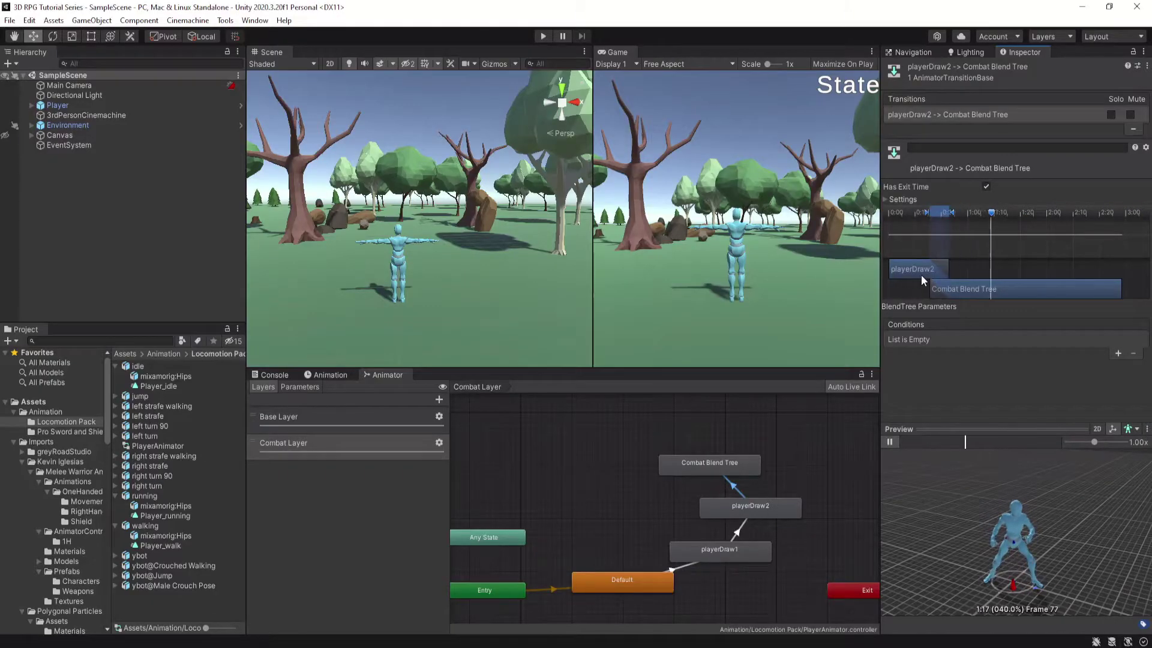
# - Play-test the scene by firing the drawWeapon trigger and moving the player forward, and end play mode
pyautogui.click(542, 37)
pyautogui.click(300, 386)
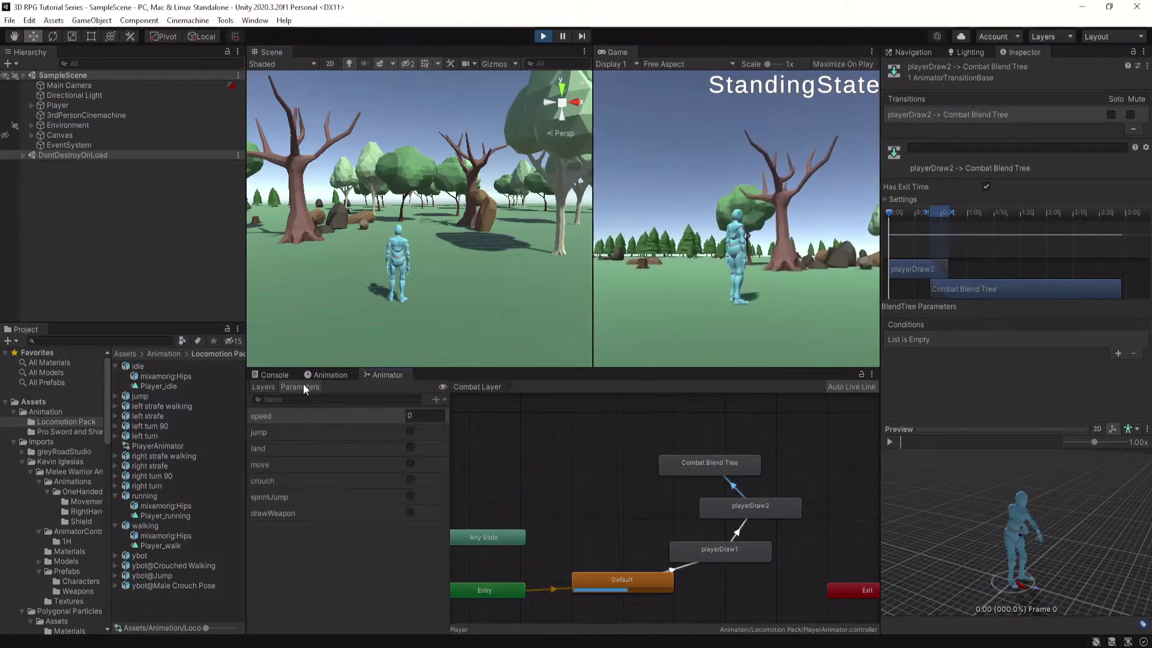
pyautogui.click(410, 513)
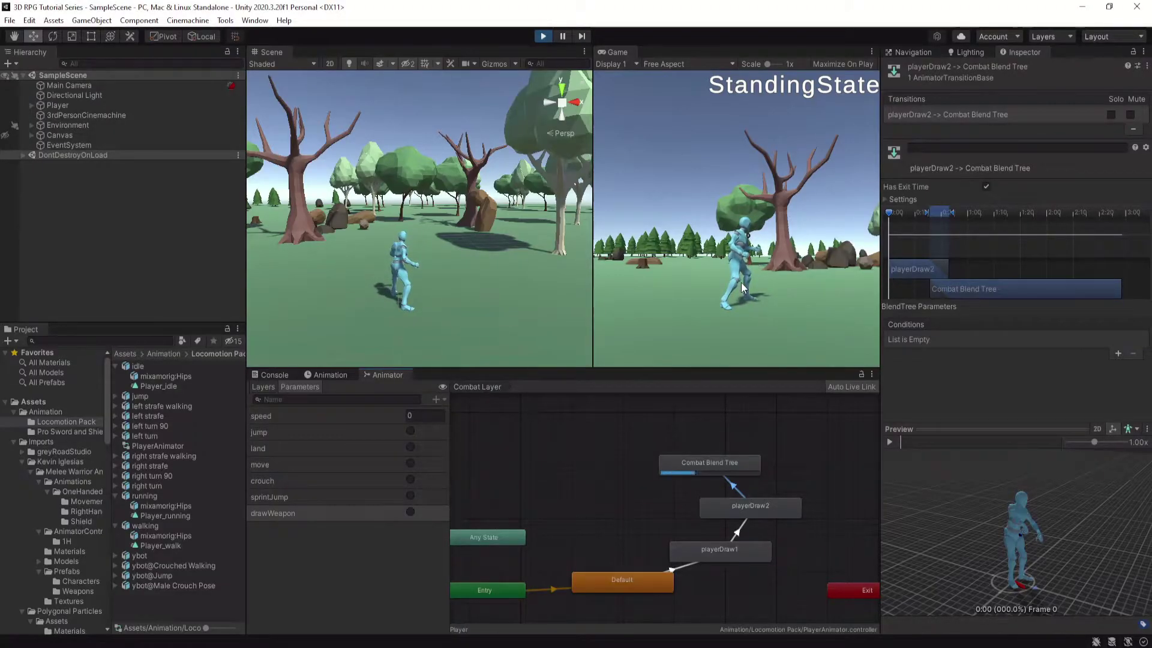
pyautogui.press('w')
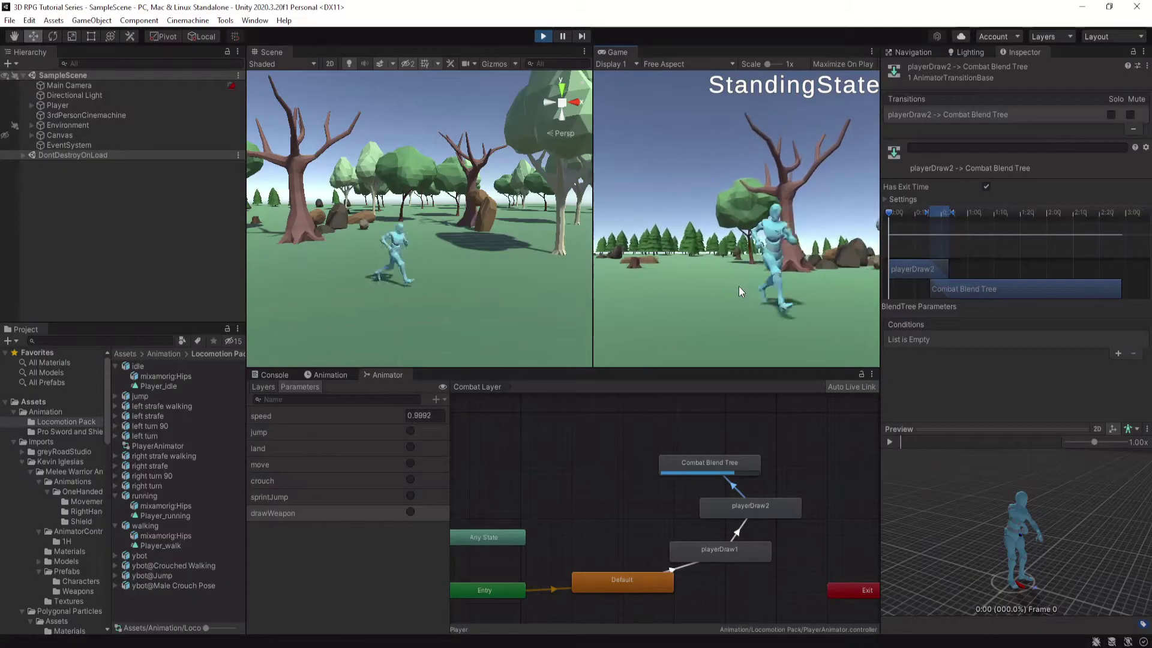
pyautogui.hotkey('ctrl', 'p')
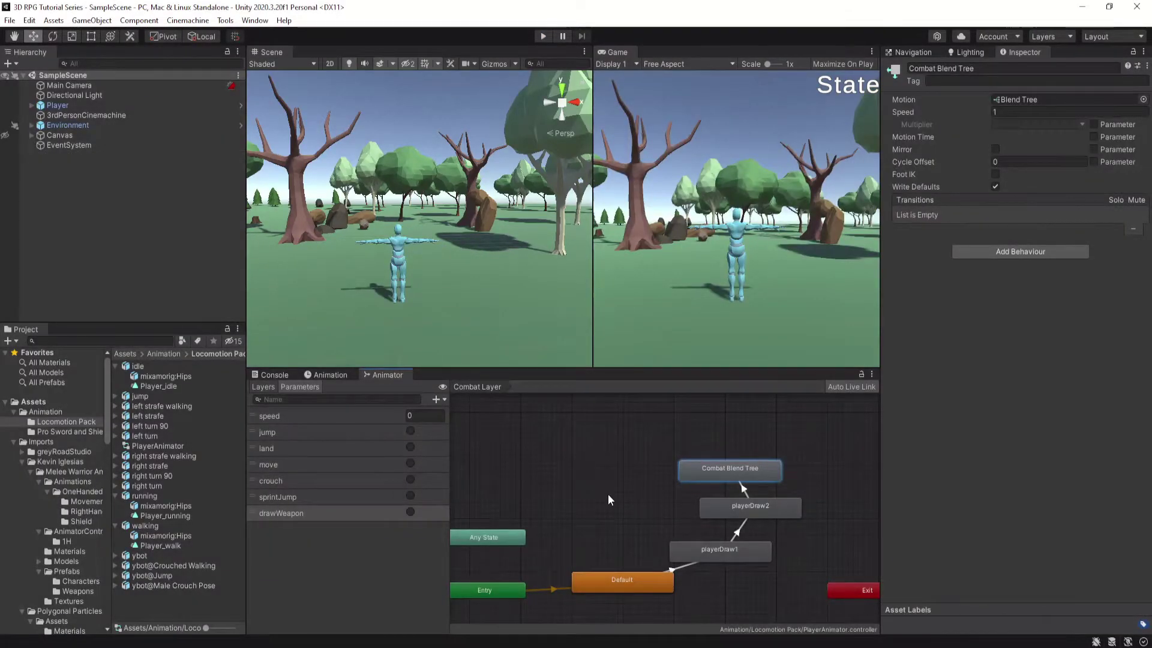
# - Rename the animation clip of sheath sword 1 in the Pro Sword and Shield Pack folder to playerSheath1
pyautogui.click(150, 352)
pyautogui.doubleClick(153, 378)
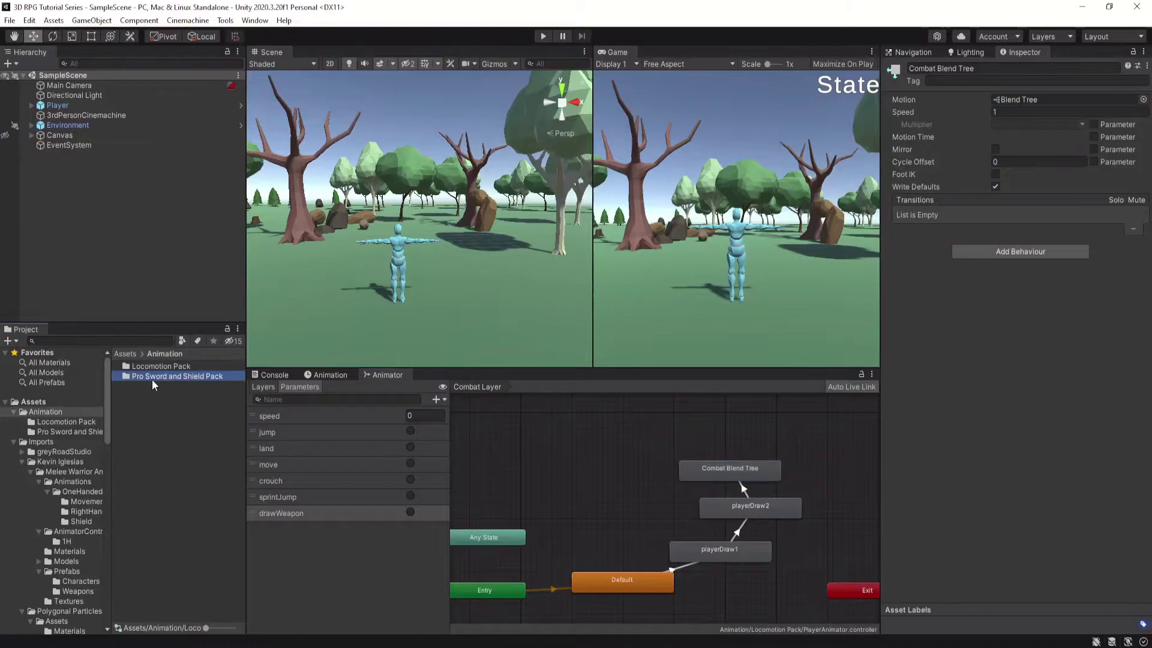
pyautogui.click(157, 406)
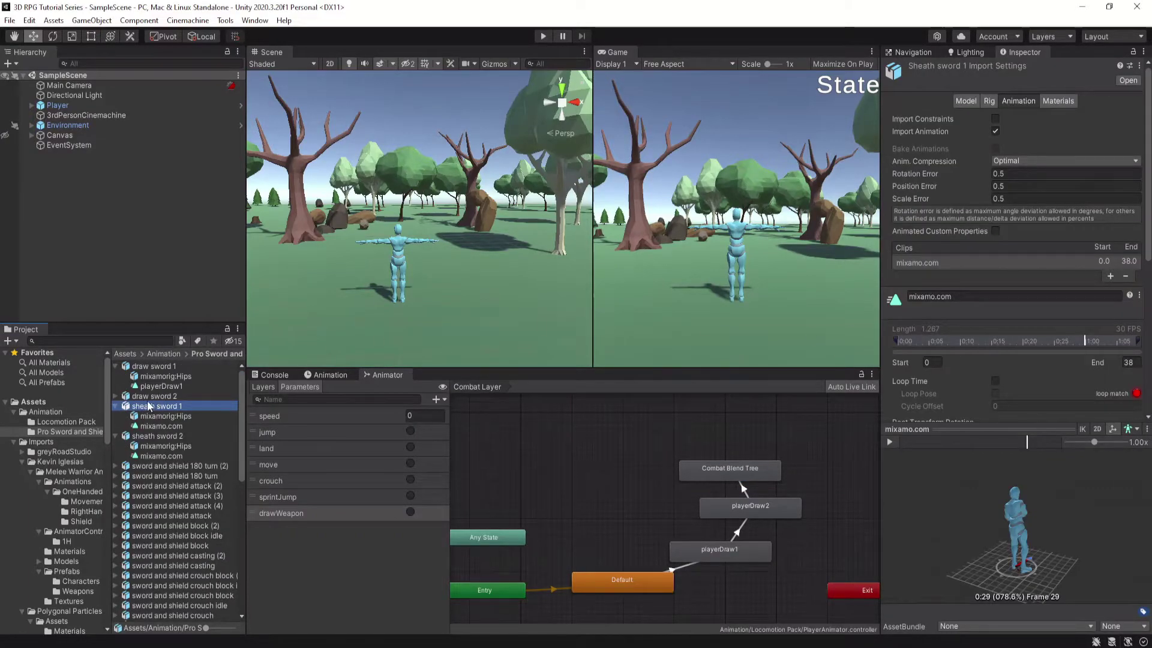
pyautogui.click(964, 293)
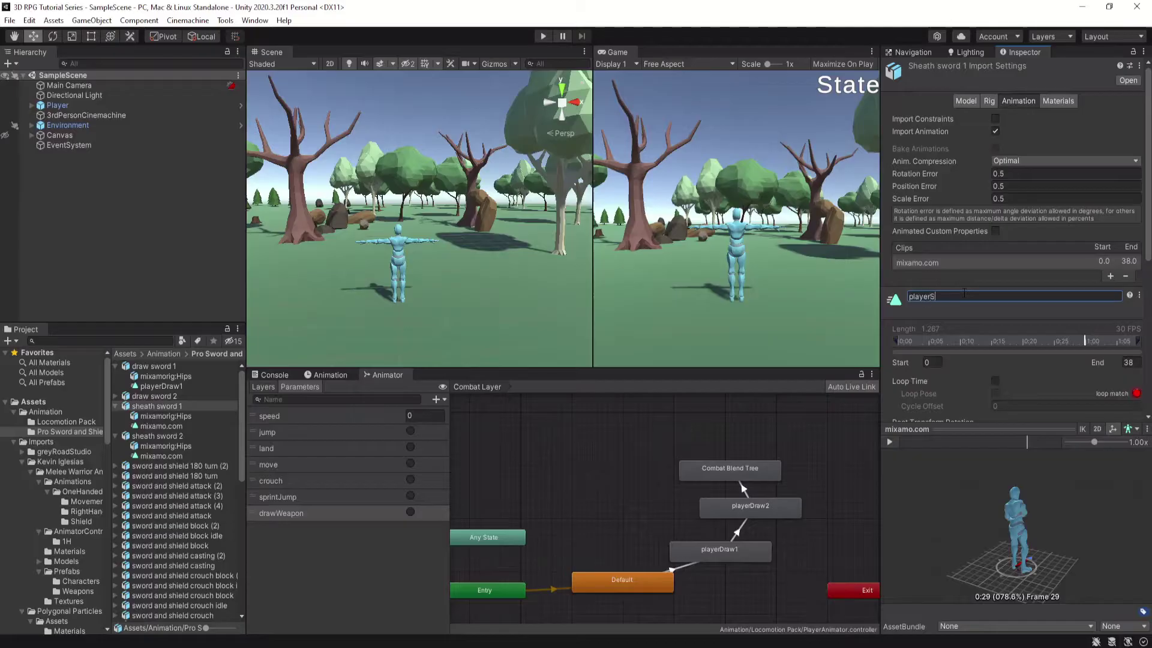
pyautogui.write('playerSheath1')
pyautogui.press('Return')
# - Bake playerSheath1's root rotation, Y and XZ position into pose, all based on Original, and apply the import settings
pyautogui.scroll(-5, 949, 308)
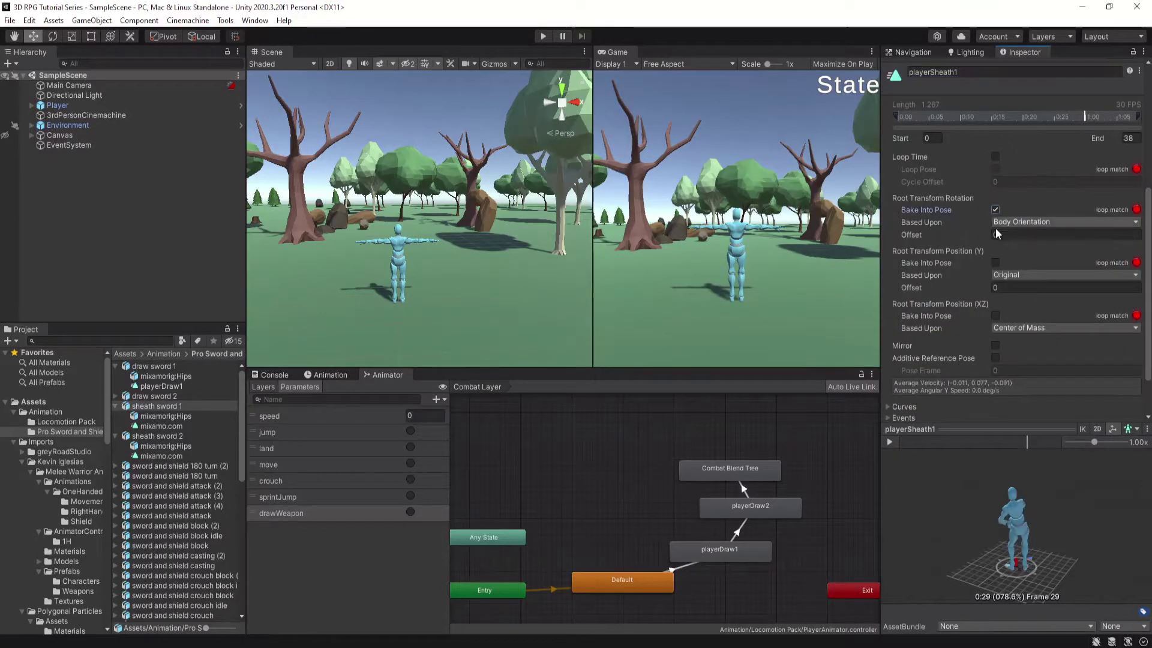
pyautogui.click(995, 262)
pyautogui.click(1025, 222)
pyautogui.click(1024, 241)
pyautogui.click(1024, 275)
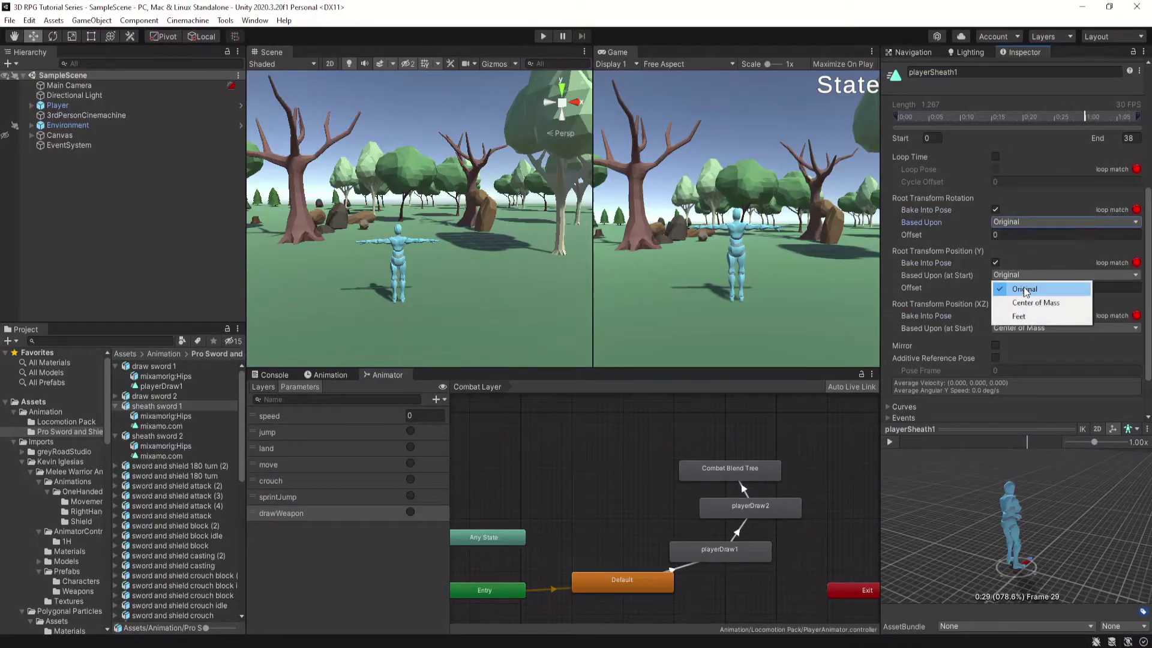
pyautogui.click(1024, 291)
pyautogui.click(1021, 328)
pyautogui.click(1021, 342)
pyautogui.scroll(-2, 1116, 414)
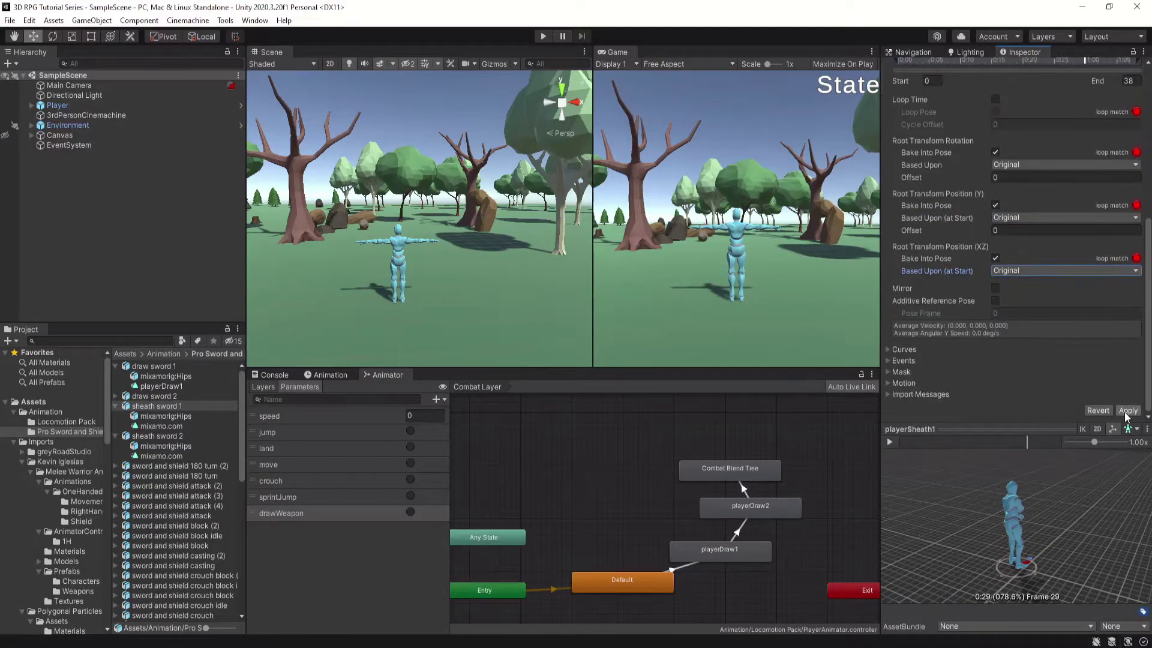
pyautogui.click(1128, 410)
# - Preview the playerSheath1 animation from a different angle
pyautogui.moveTo(978, 485); pyautogui.dragTo(948, 480)
pyautogui.click(889, 442)
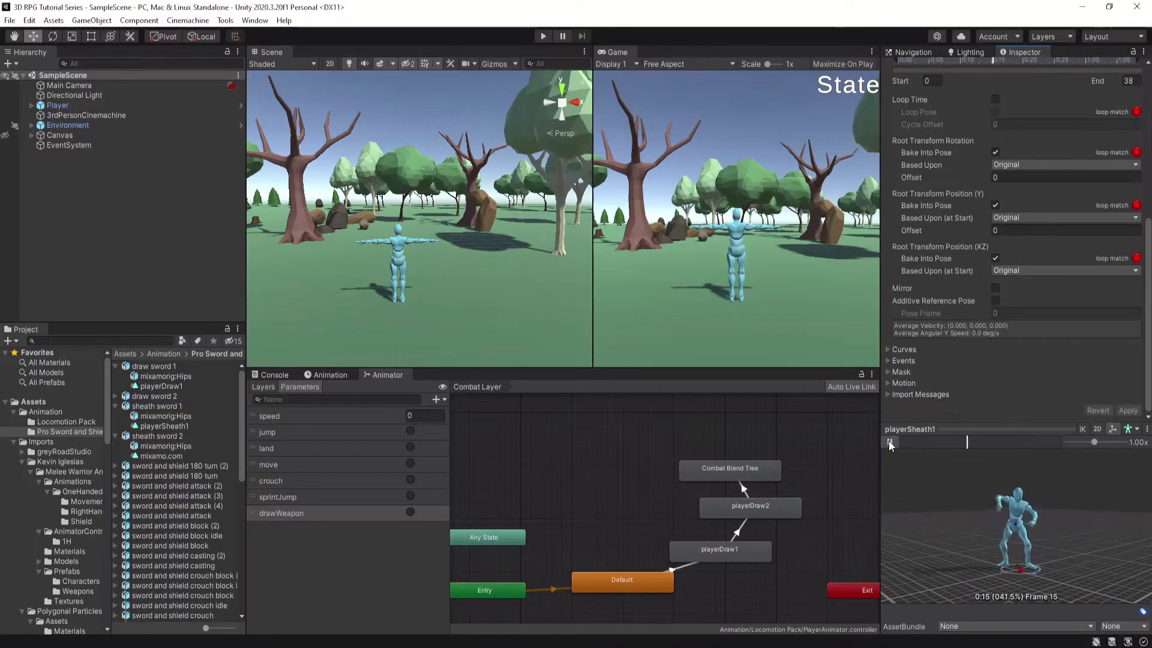
pyautogui.click(889, 442)
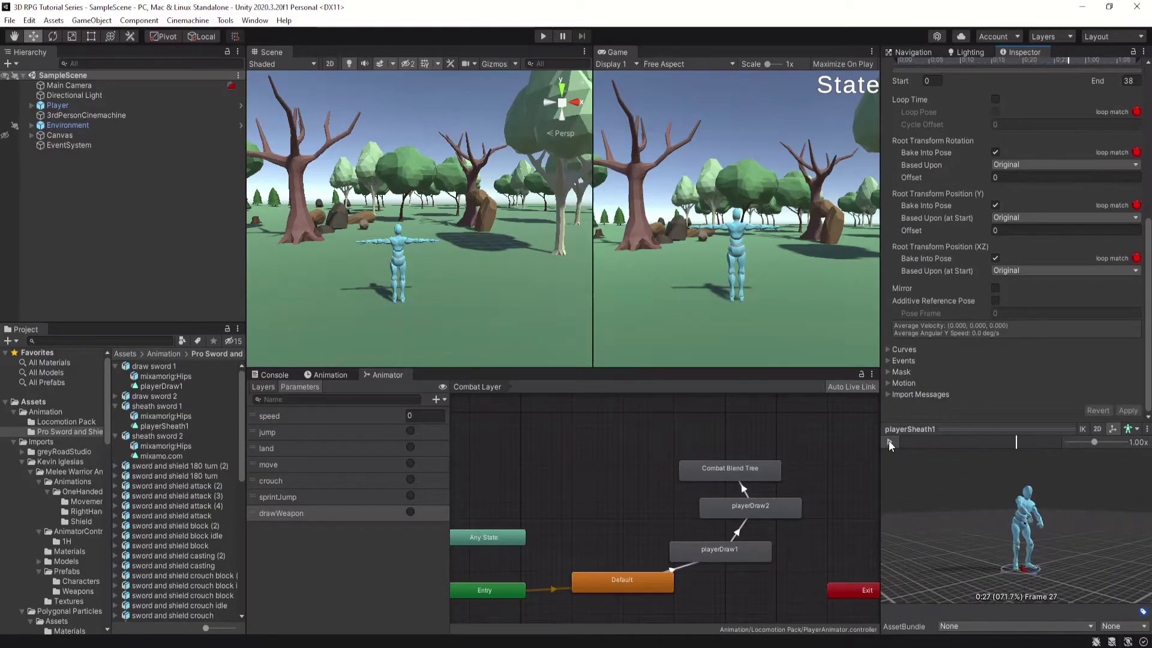
# - Rename the animation clip of sheath sword 2 to playerSheath2
pyautogui.click(152, 436)
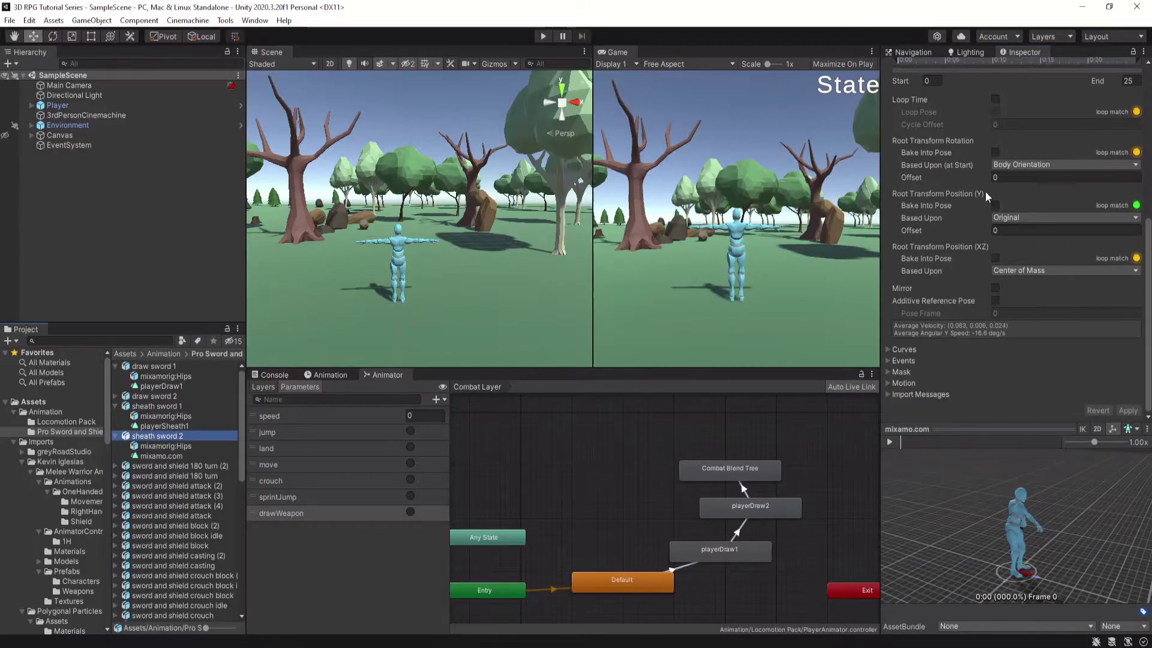
pyautogui.scroll(10, 985, 191)
pyautogui.click(960, 296)
pyautogui.write('pla')
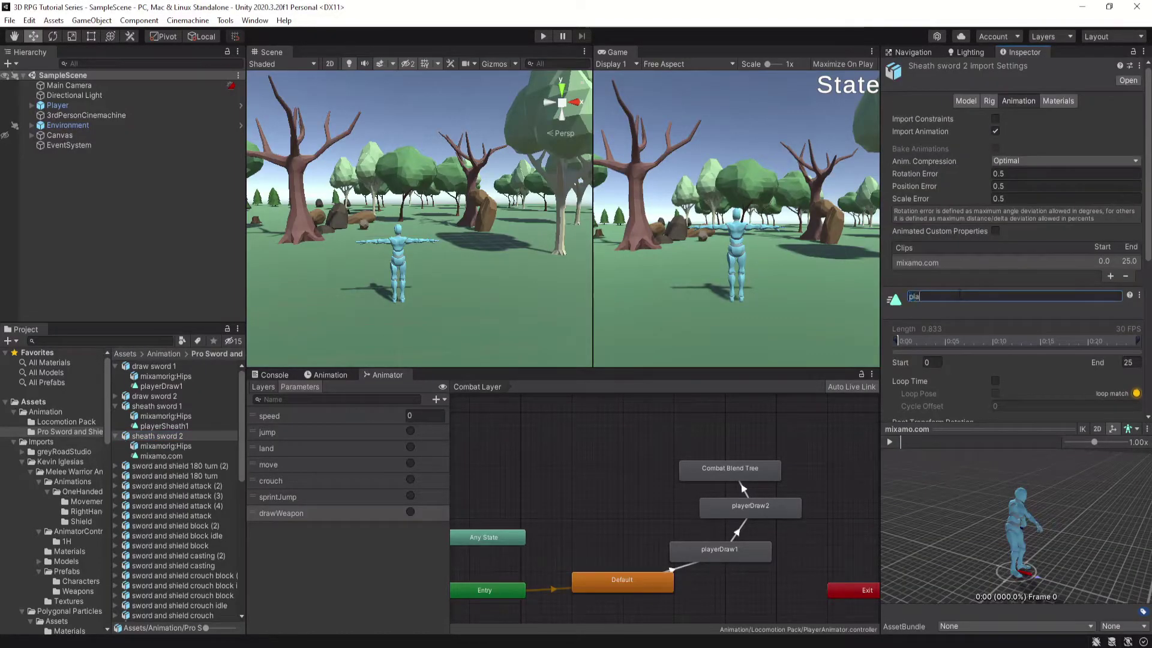
pyautogui.write('y')
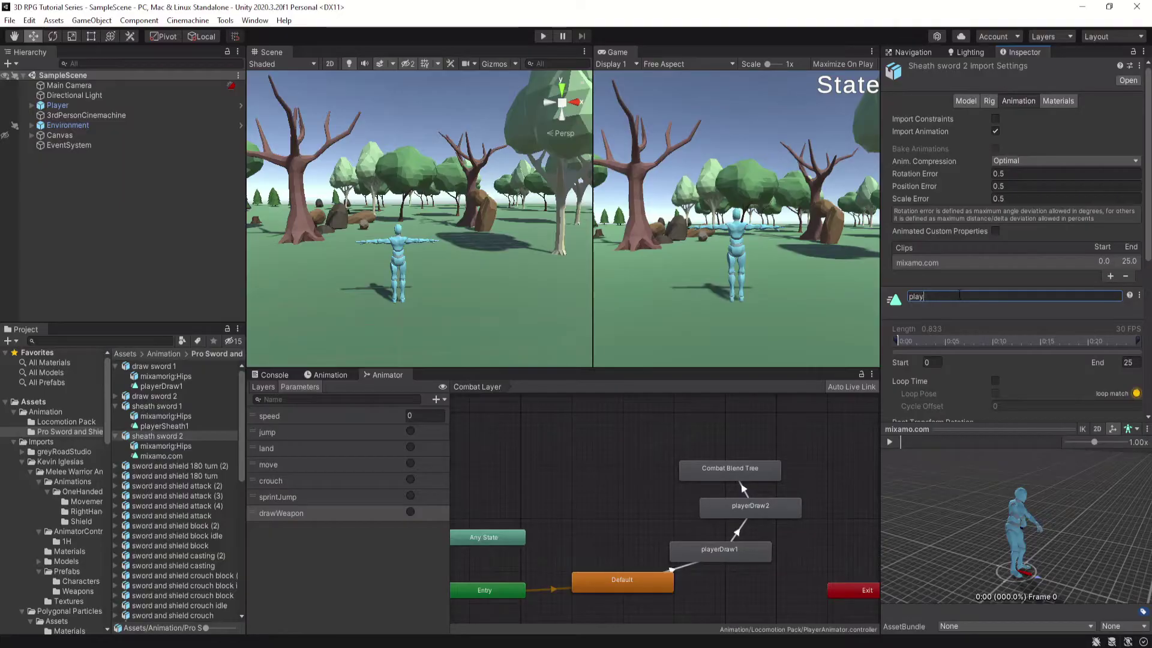
pyautogui.write('rrSheath2')
pyautogui.press('Return')
# - Bake playerSheath2's root rotation, Y and XZ position into pose, all based on Original, and apply the import settings
pyautogui.scroll(-3, 988, 304)
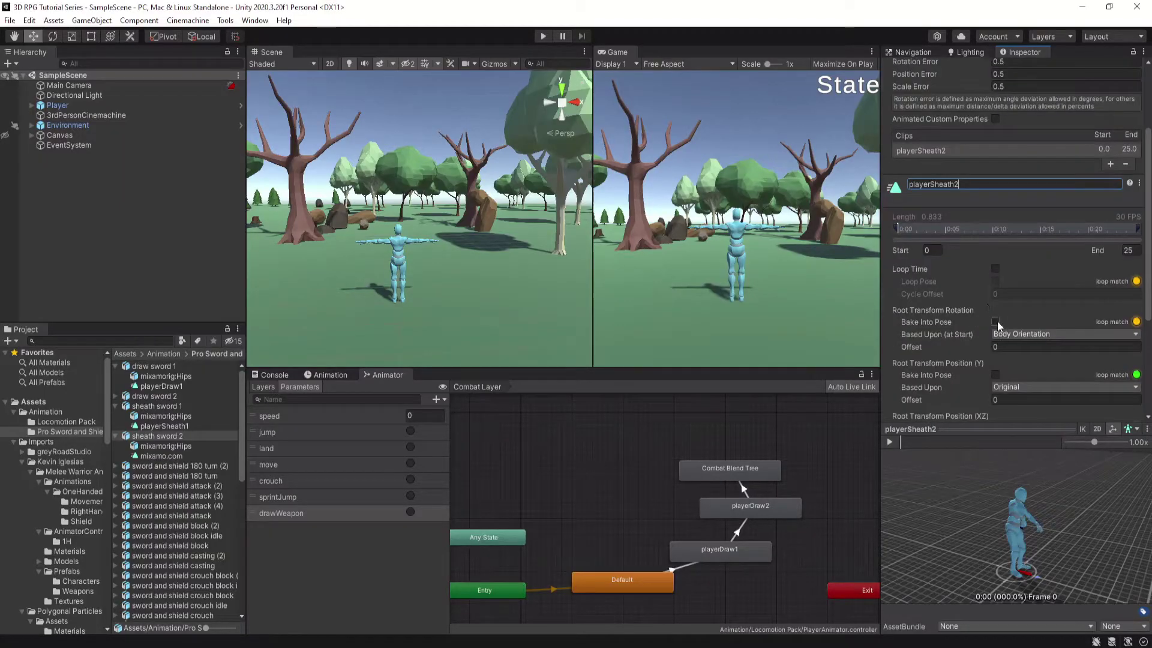
pyautogui.click(997, 322)
pyautogui.scroll(-3, 997, 322)
pyautogui.click(995, 263)
pyautogui.click(1020, 221)
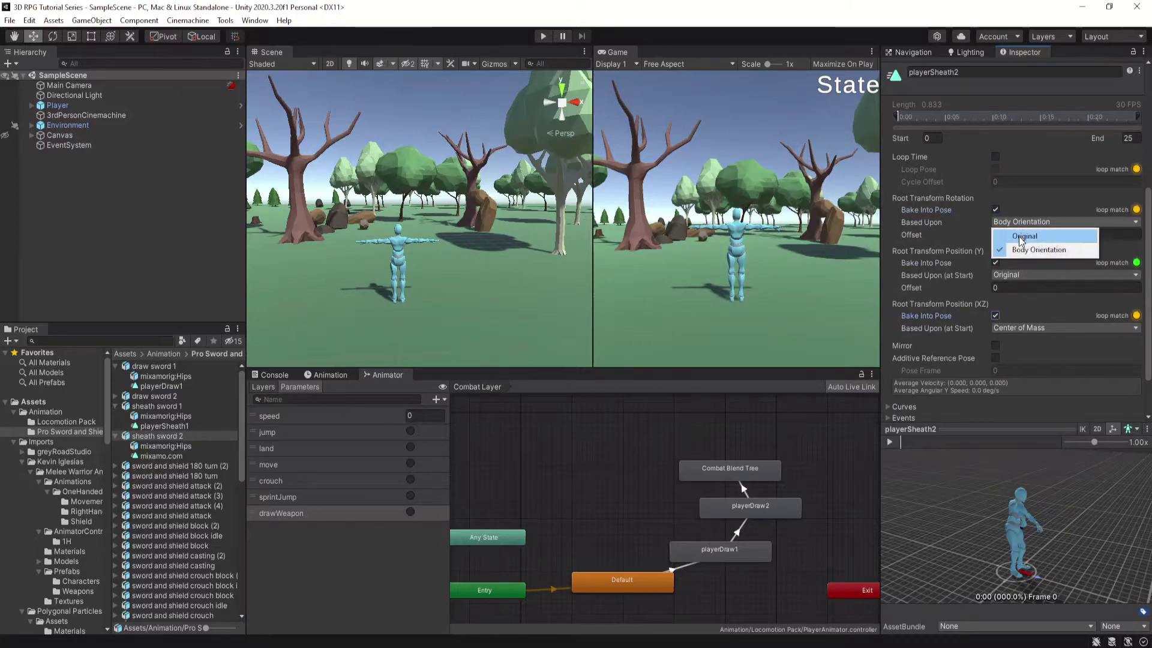
pyautogui.click(1026, 234)
pyautogui.click(1018, 276)
pyautogui.click(1024, 288)
pyautogui.click(1019, 327)
pyautogui.click(1024, 341)
pyautogui.scroll(-3, 1032, 342)
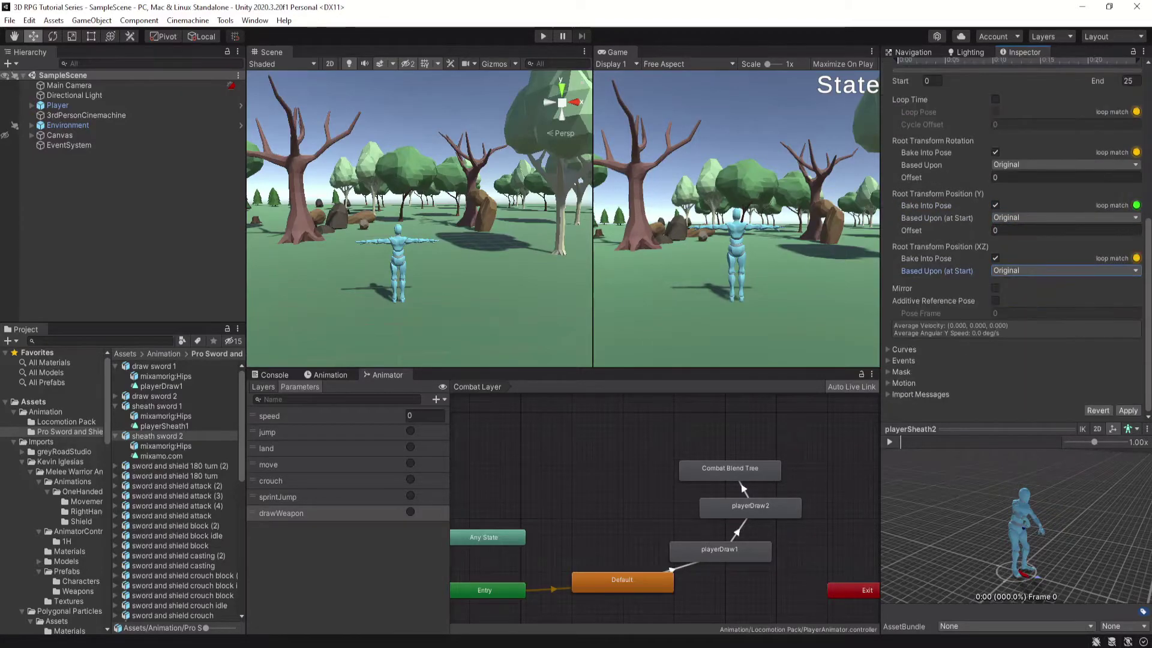
pyautogui.click(1129, 413)
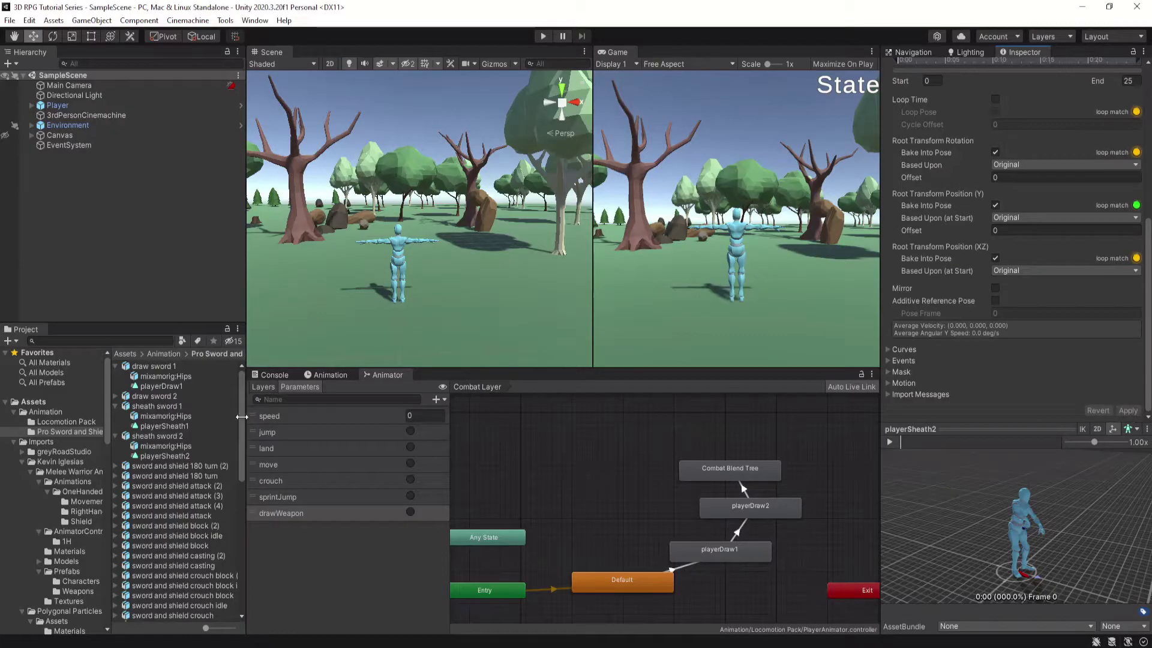
# - Add playerSheath1 and playerSheath2 as states in the Combat Layer and create a transition from Combat Blend Tree to playerSheath1
pyautogui.moveTo(161, 426); pyautogui.dragTo(581, 450)
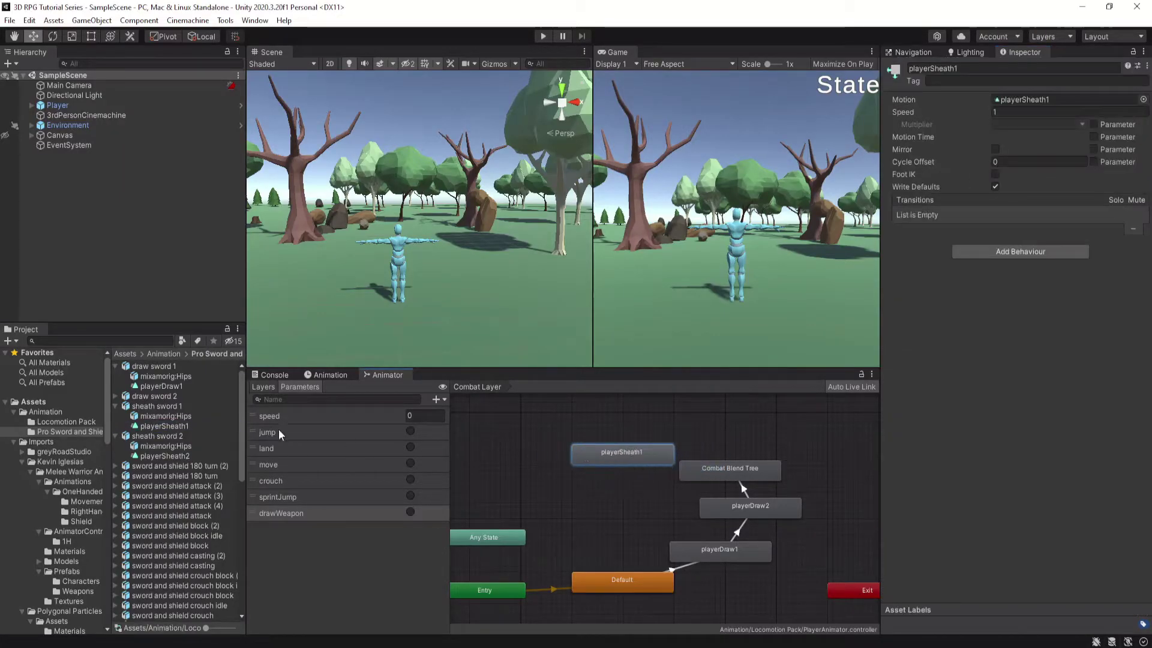
pyautogui.moveTo(577, 510); pyautogui.dragTo(570, 507)
pyautogui.rightClick(698, 467)
pyautogui.moveTo(632, 456); pyautogui.dragTo(603, 472)
pyautogui.click(716, 472)
pyautogui.click(643, 457)
# - Create transitions from playerSheath1 to playerSheath2 and from playerSheath2 to Default
pyautogui.rightClick(610, 478)
pyautogui.click(624, 486)
pyautogui.click(574, 513)
pyautogui.rightClick(576, 516)
pyautogui.click(590, 528)
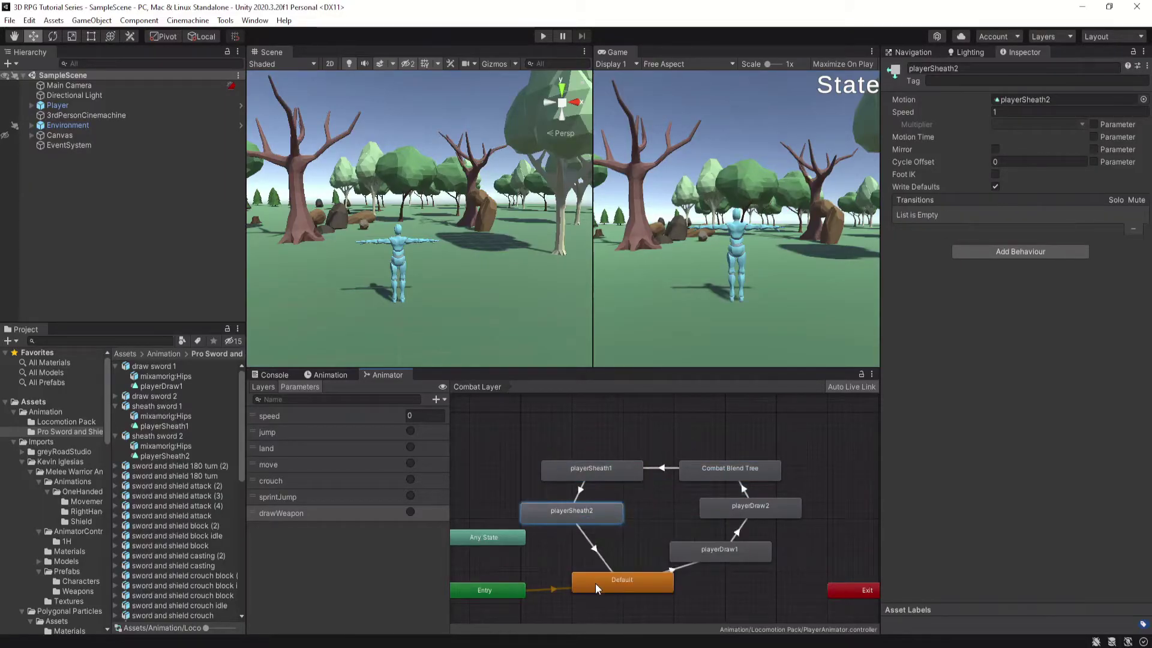
pyautogui.click(595, 583)
# - Preview the transition from Combat Blend Tree to playerSheath1 and turn off its Has Exit Time
pyautogui.click(672, 472)
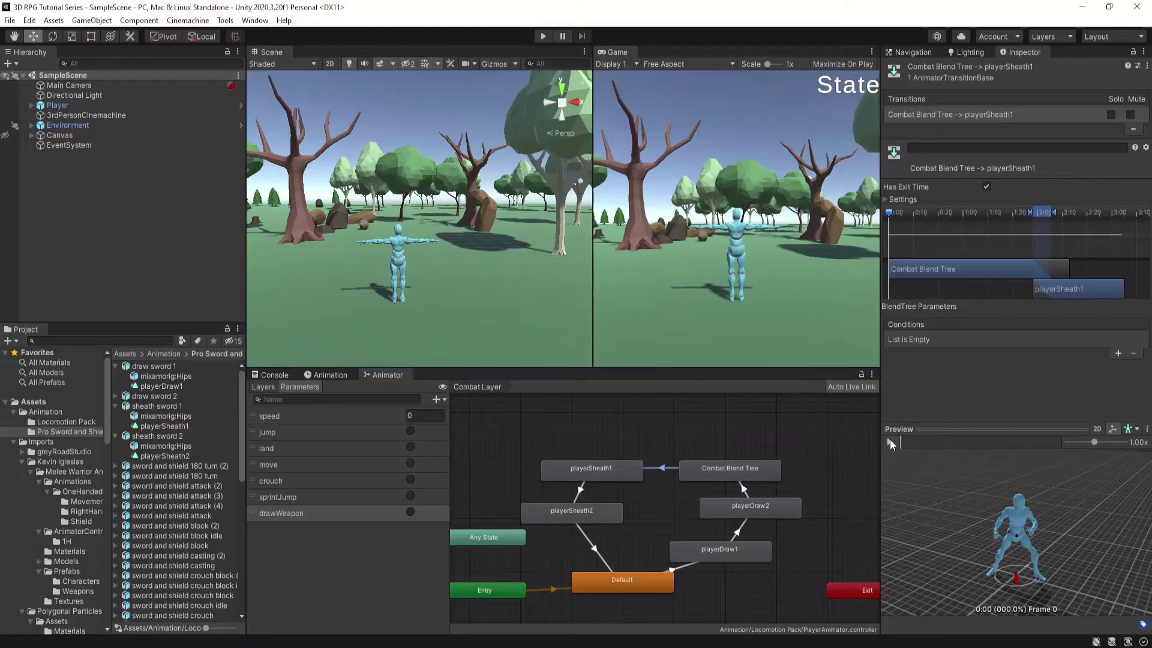
pyautogui.click(889, 442)
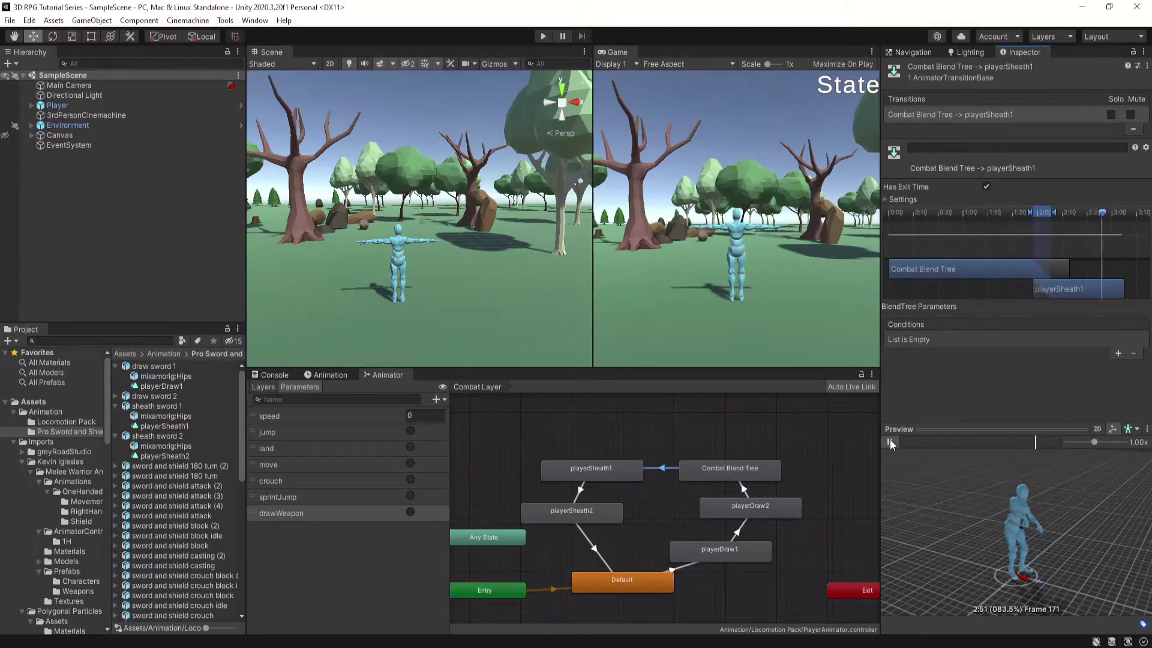
pyautogui.click(986, 186)
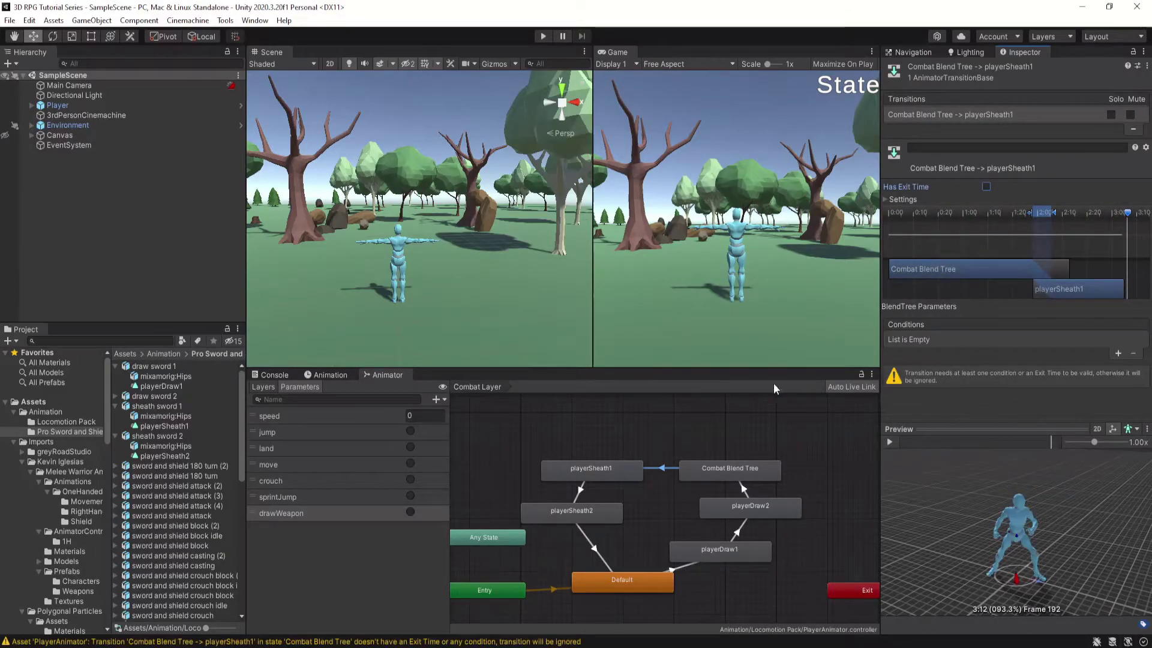
# - Add a Trigger parameter named sheathWeapon to the animator
pyautogui.click(437, 399)
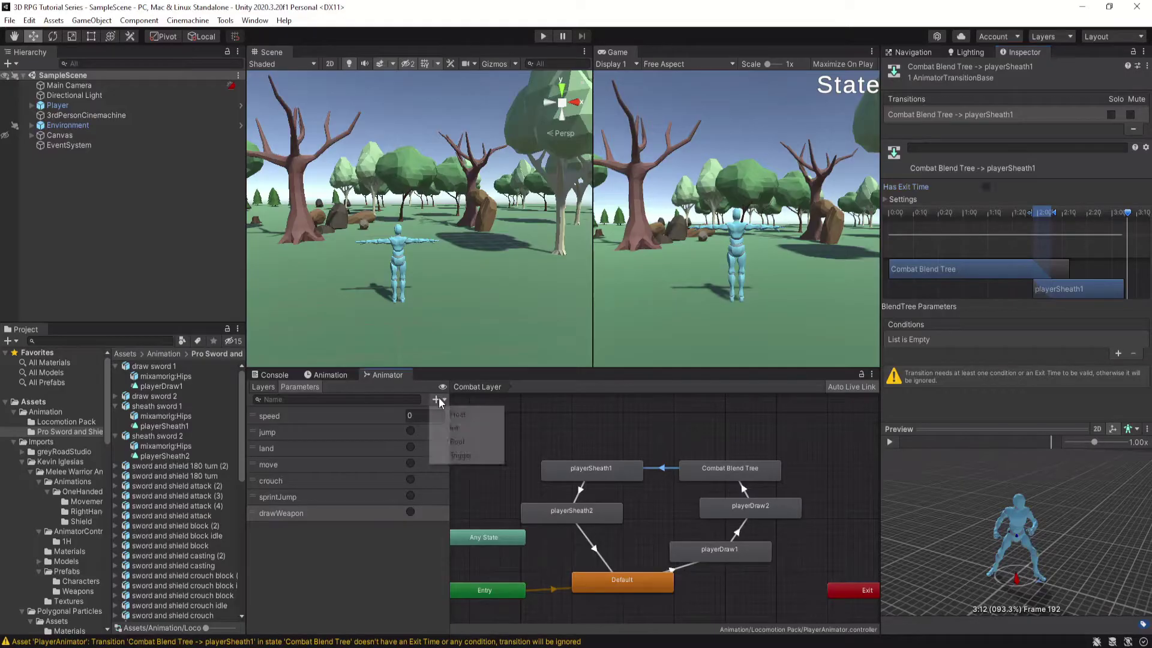
pyautogui.click(468, 456)
pyautogui.write('shea')
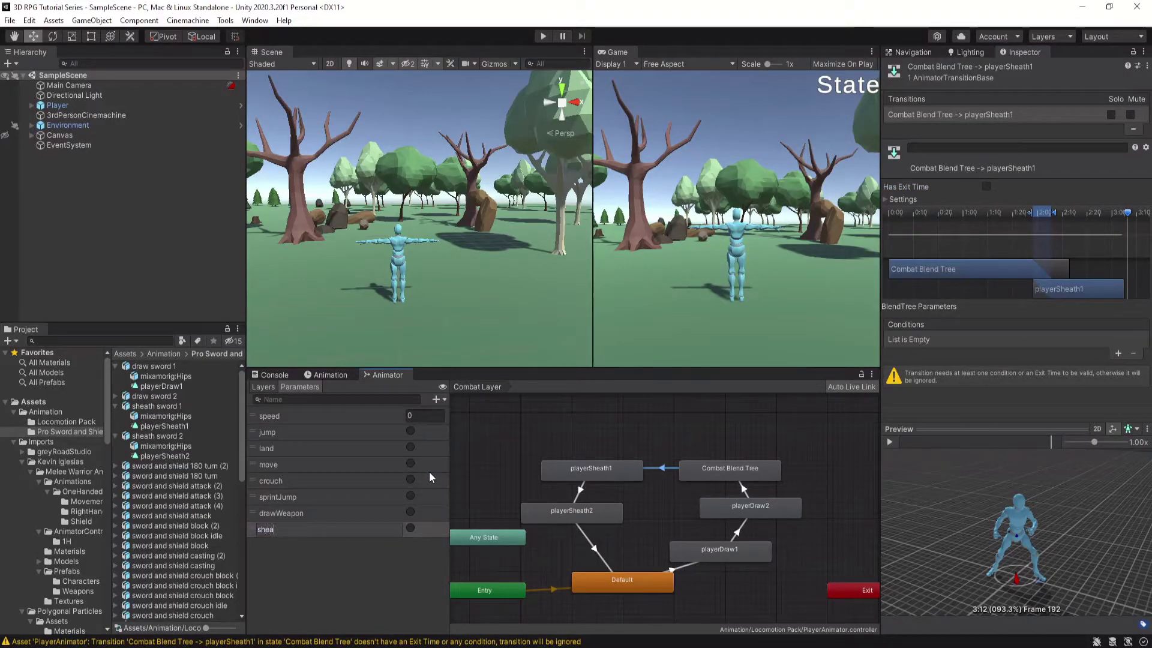
pyautogui.write('thWeapon')
pyautogui.press('Return')
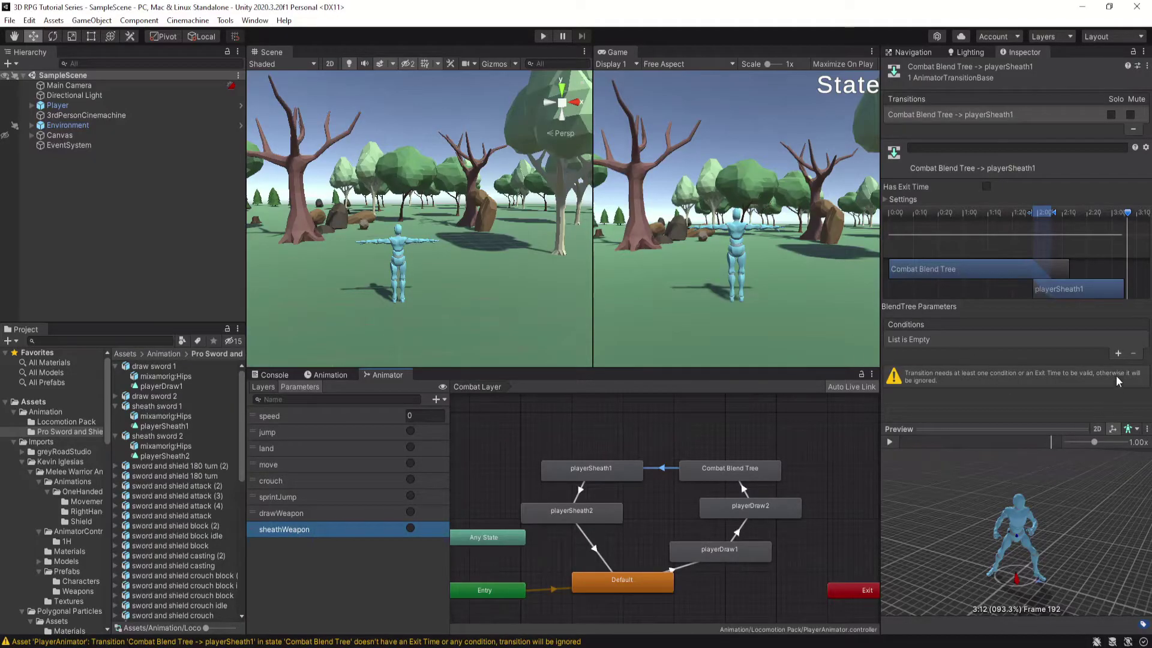
# - Add the sheathWeapon trigger as the condition of the transition from Combat Blend Tree to playerSheath1
pyautogui.click(1118, 354)
pyautogui.click(995, 340)
pyautogui.write('shea')
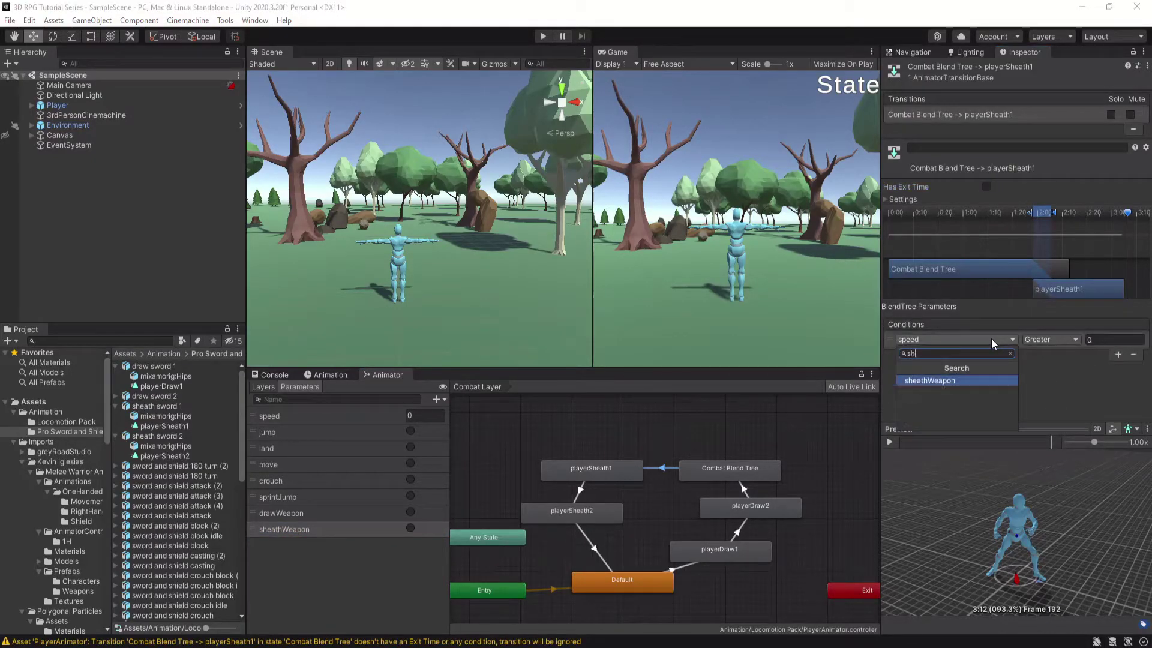
pyautogui.press('Return')
pyautogui.click(610, 470)
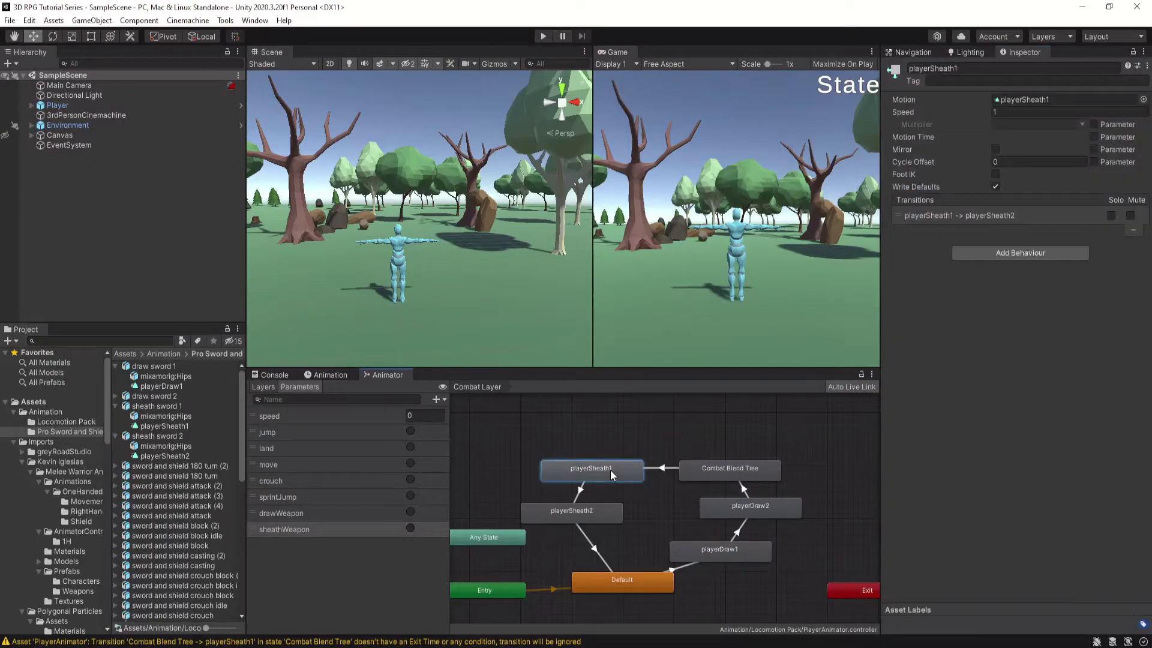
pyautogui.click(662, 469)
# - Give the playerSheath1 to playerSheath2 transition exit time 1, no fixed duration and transition duration 0, and preview it
pyautogui.click(580, 491)
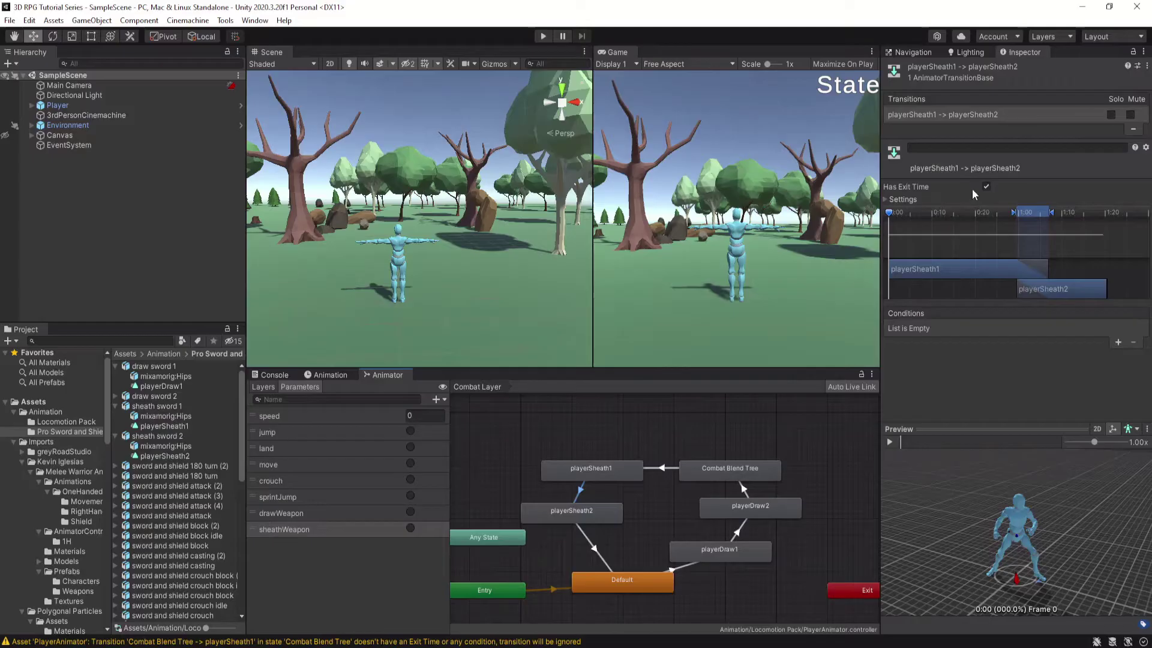
pyautogui.click(901, 200)
pyautogui.click(890, 443)
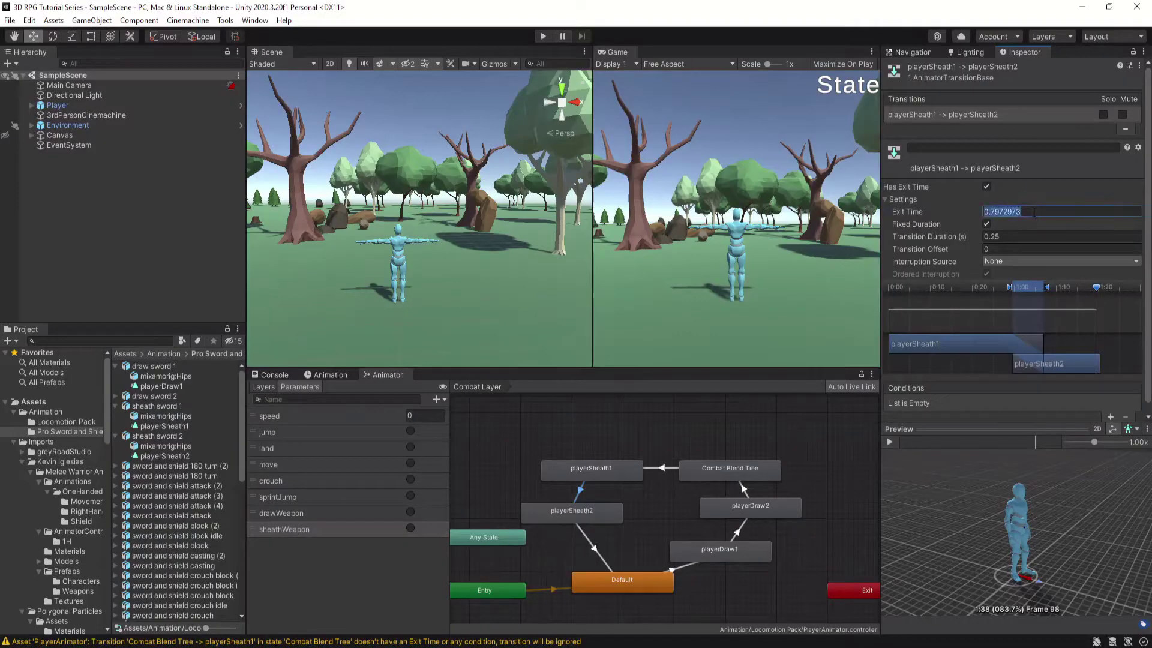
pyautogui.write('1')
pyautogui.click(986, 224)
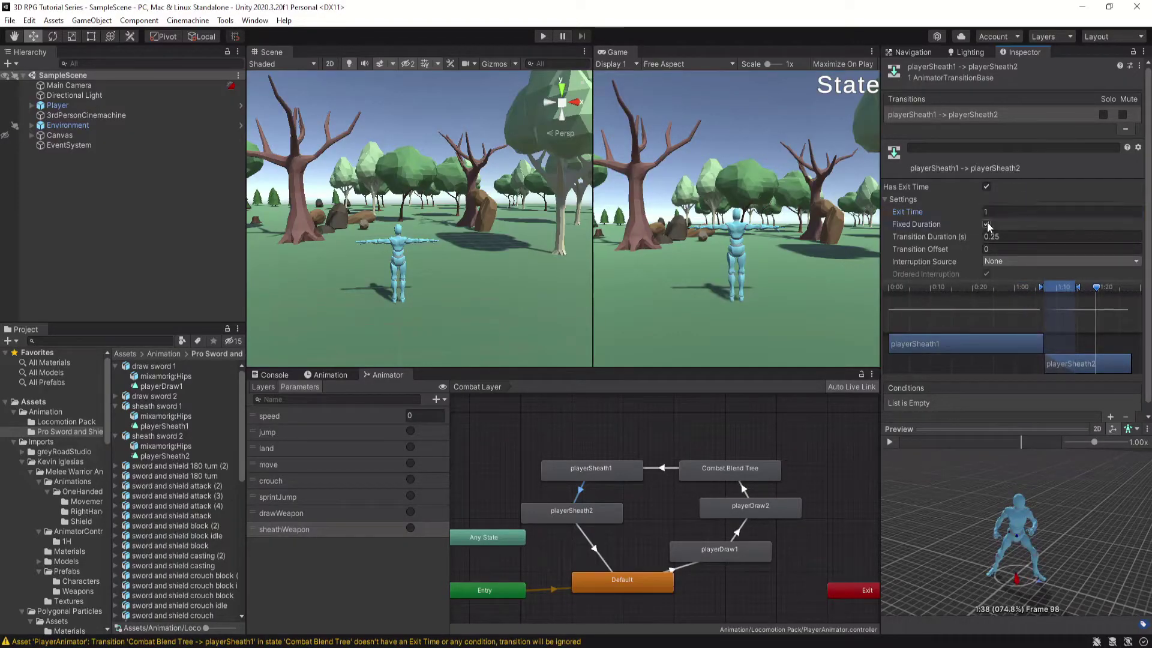
pyautogui.click(1011, 238)
pyautogui.write('0')
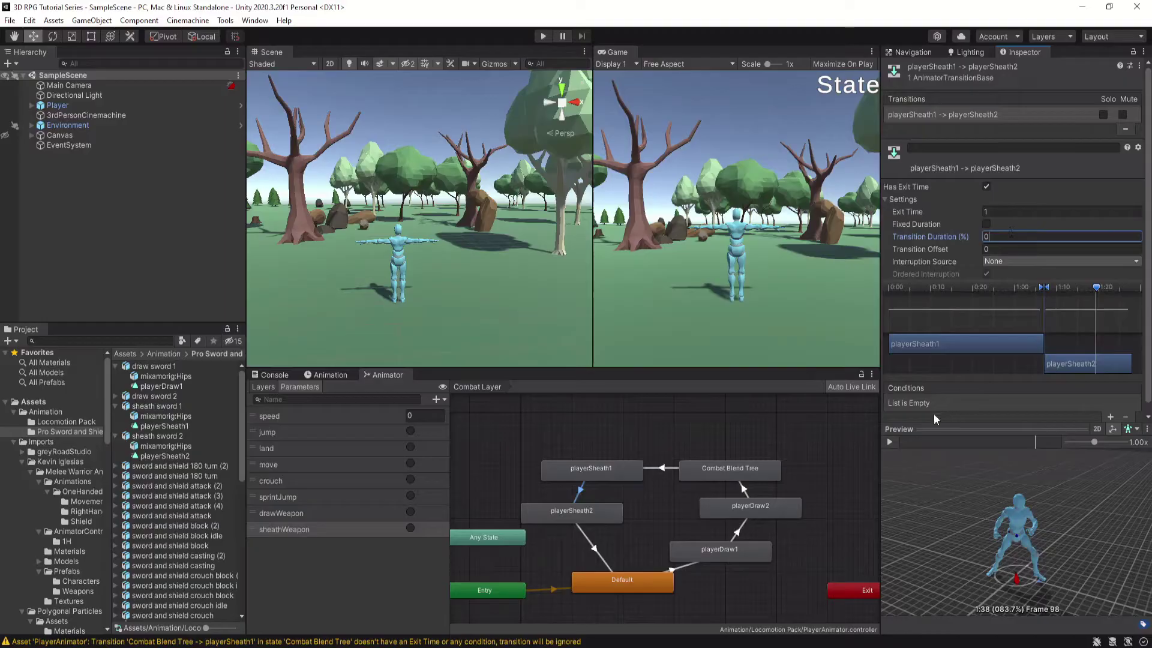
pyautogui.click(891, 442)
pyautogui.click(891, 440)
pyautogui.scroll(-1, 1039, 221)
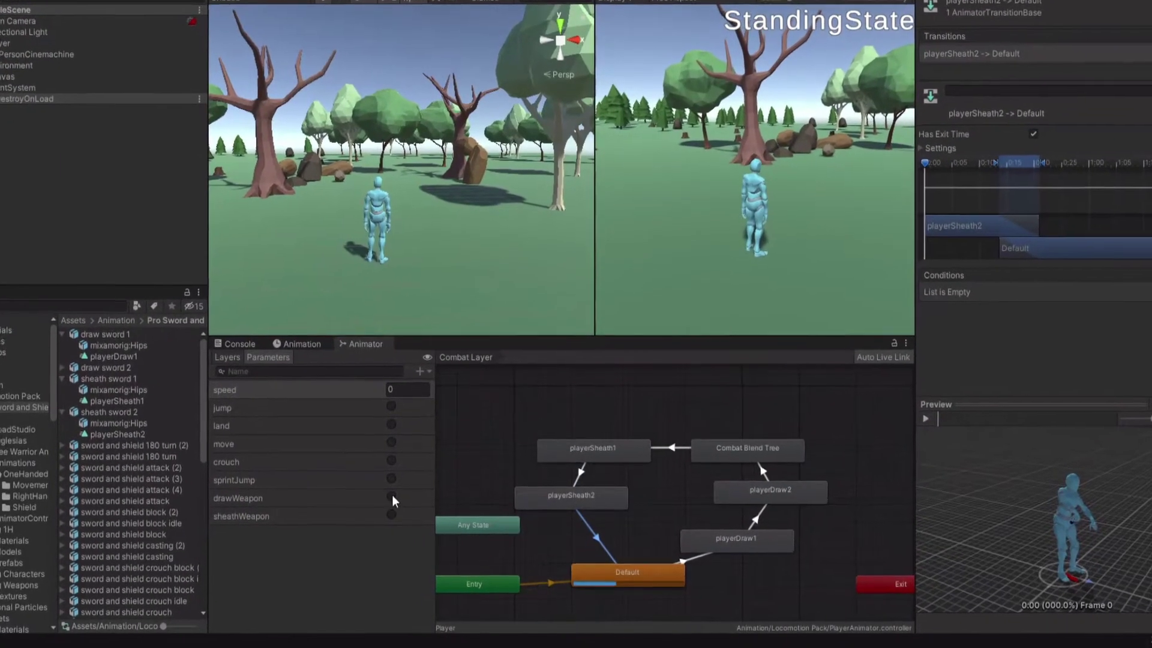
# - Test the Combat Layer in Play mode by firing the drawWeapon and sheathWeapon triggers twice in alternation
pyautogui.click(393, 499)
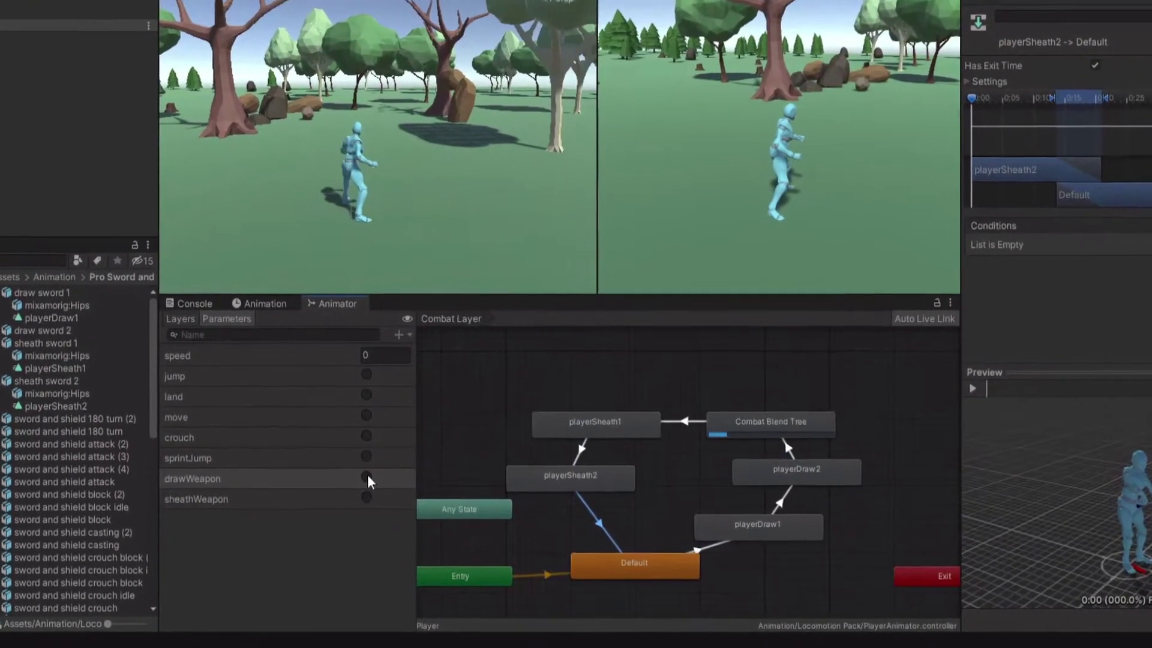
pyautogui.click(360, 494)
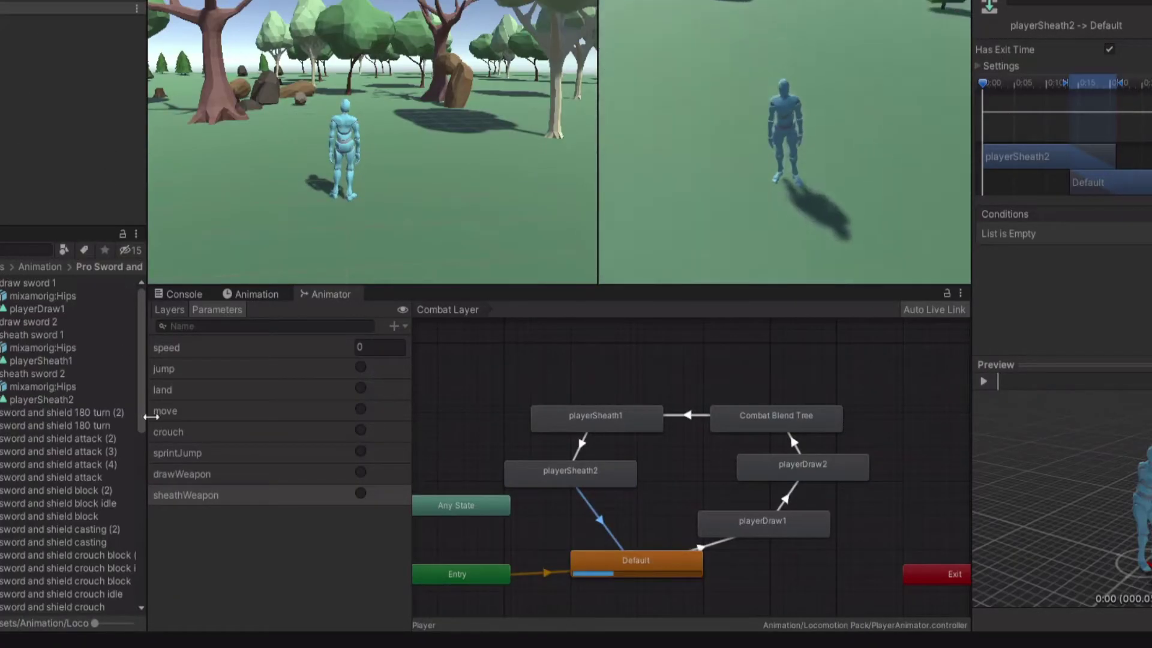
pyautogui.click(360, 473)
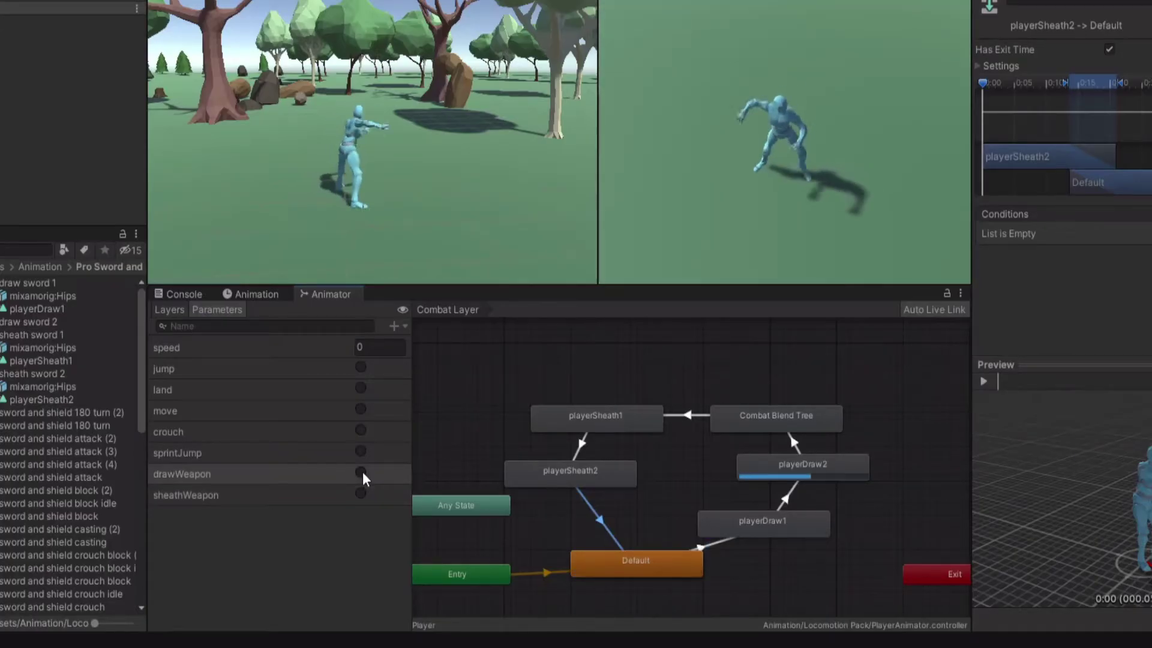
pyautogui.click(362, 495)
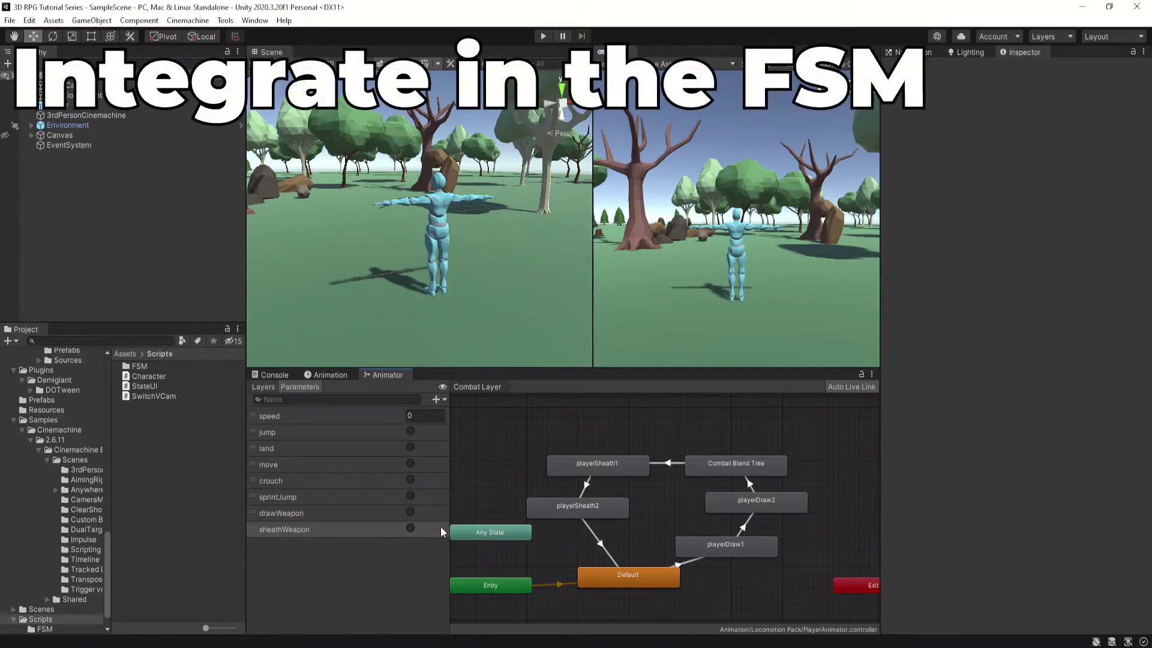
# - Open the State script from the FSM scripts folder and examine the drawWeapon variable, input check and animator trigger code in StandingState
pyautogui.doubleClick(134, 367)
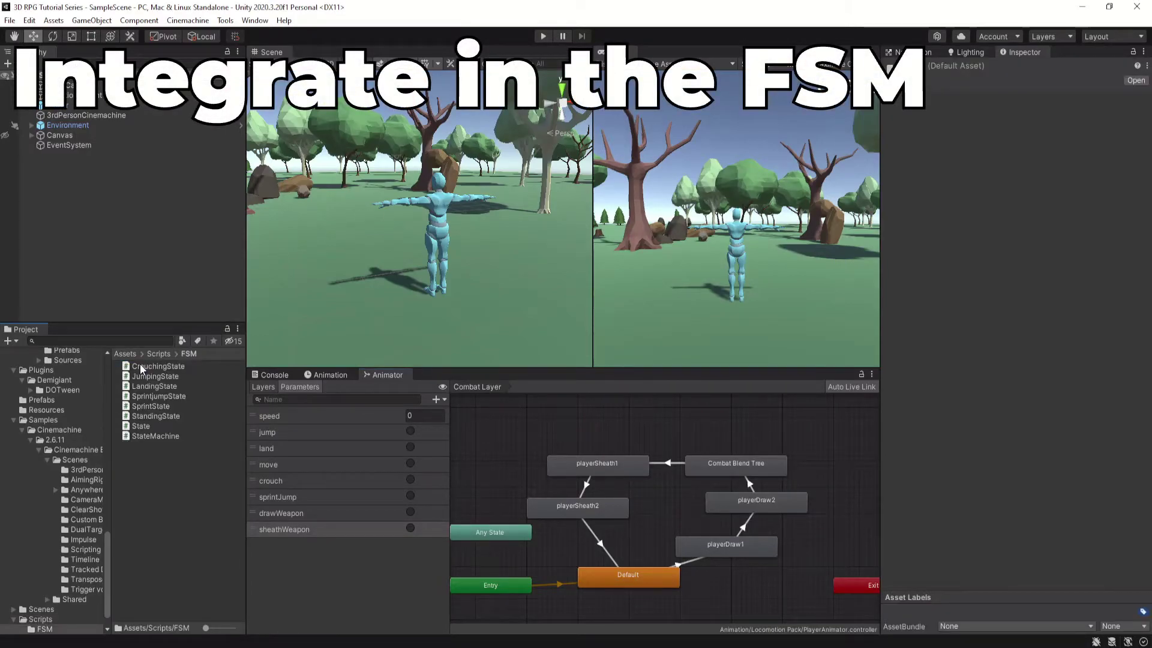
pyautogui.doubleClick(141, 426)
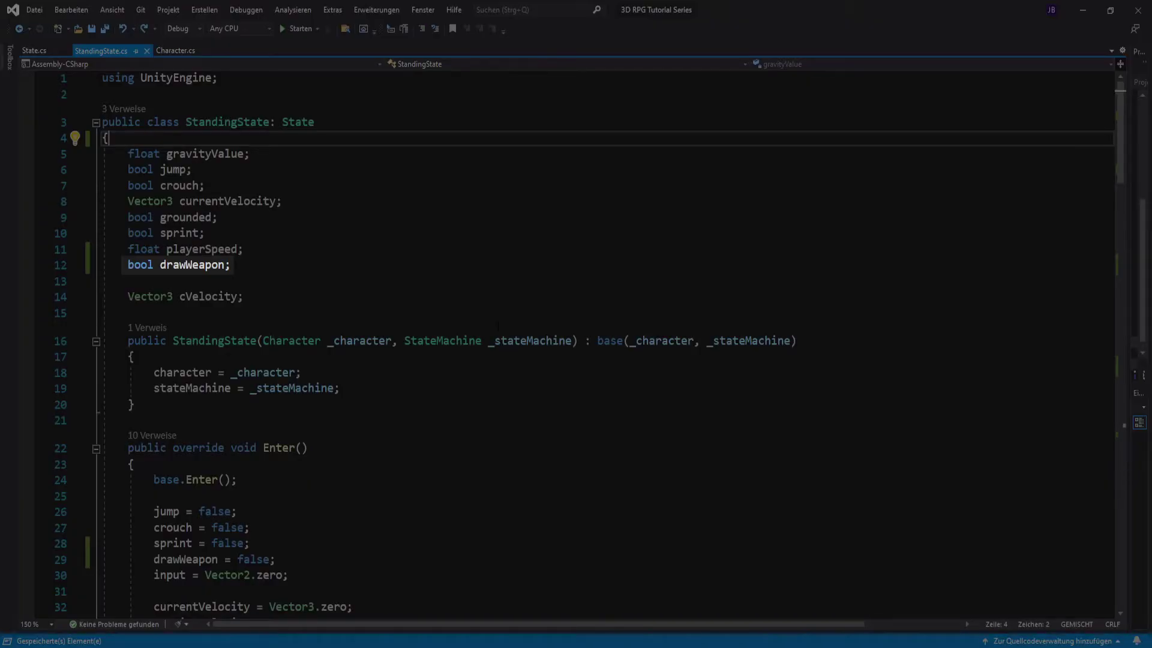
pyautogui.scroll(-7, 498, 326)
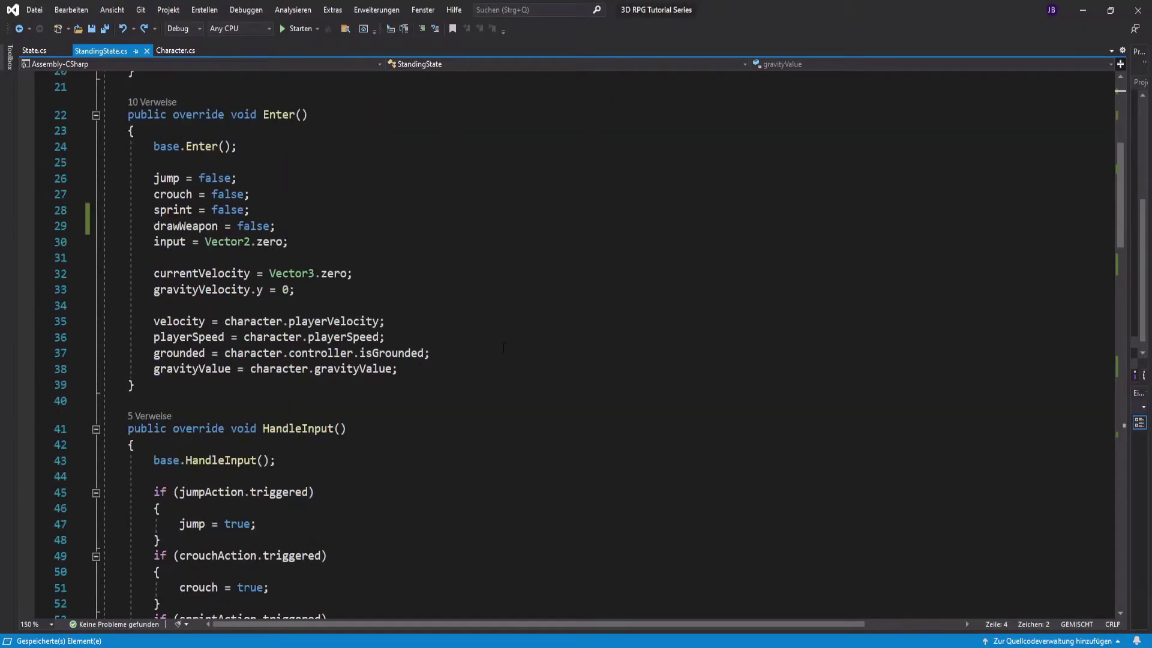
pyautogui.scroll(-1, 504, 347)
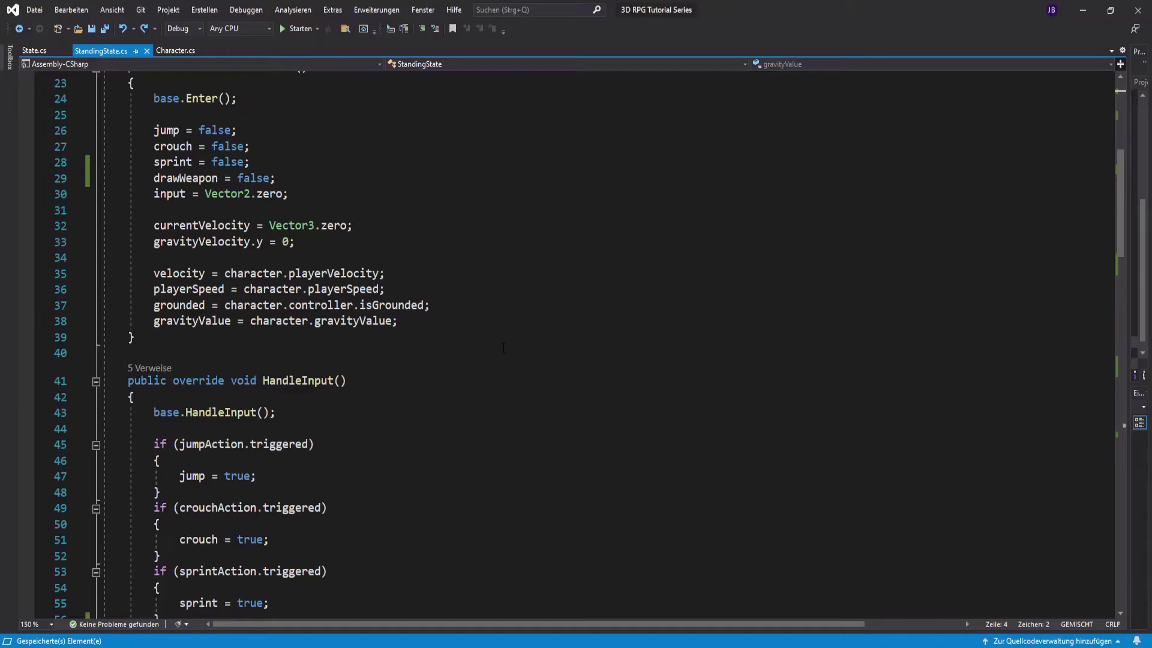
pyautogui.scroll(-1, 503, 347)
pyautogui.scroll(-3, 503, 347)
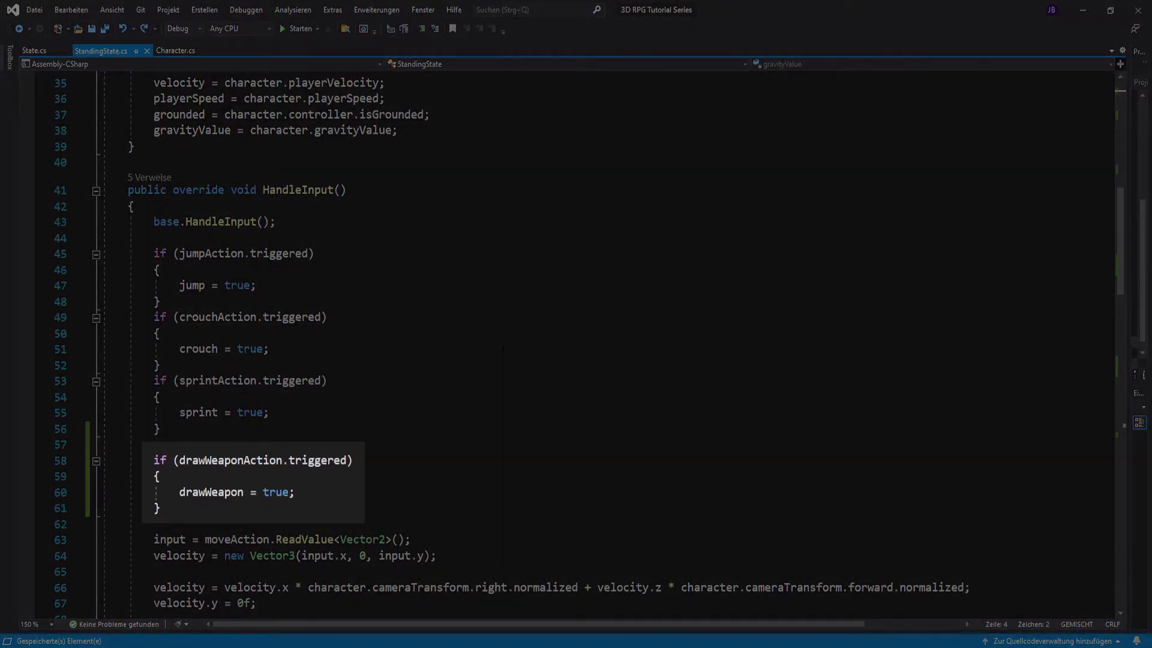
pyautogui.scroll(-9, 504, 348)
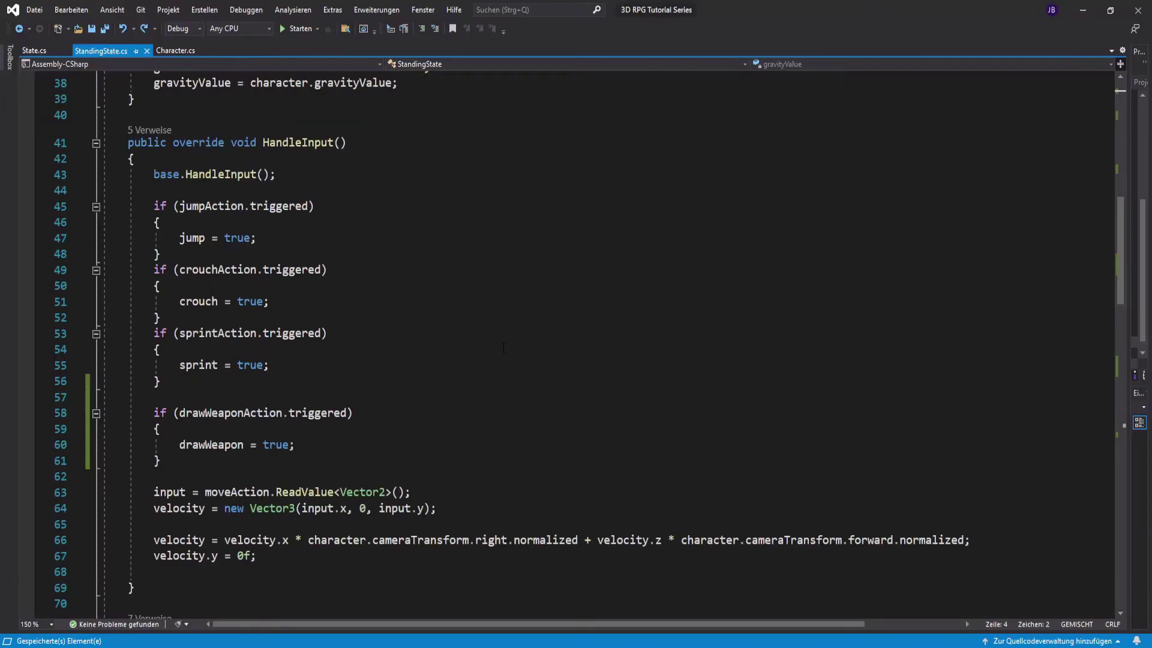
pyautogui.scroll(-2, 532, 400)
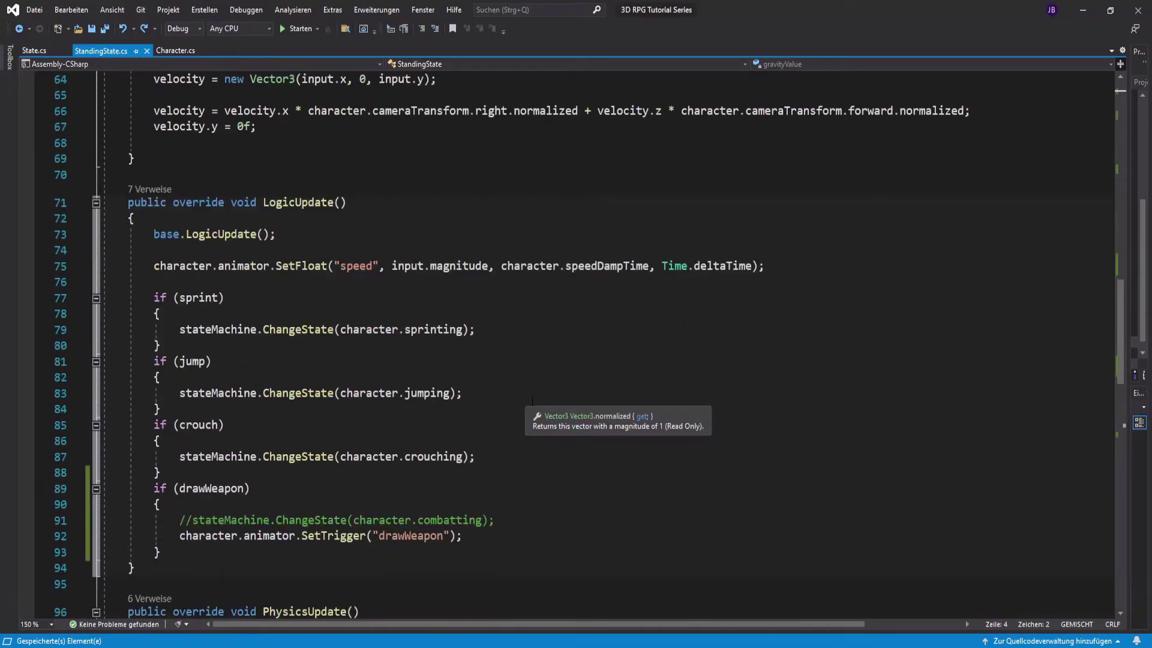
pyautogui.scroll(-4, 532, 400)
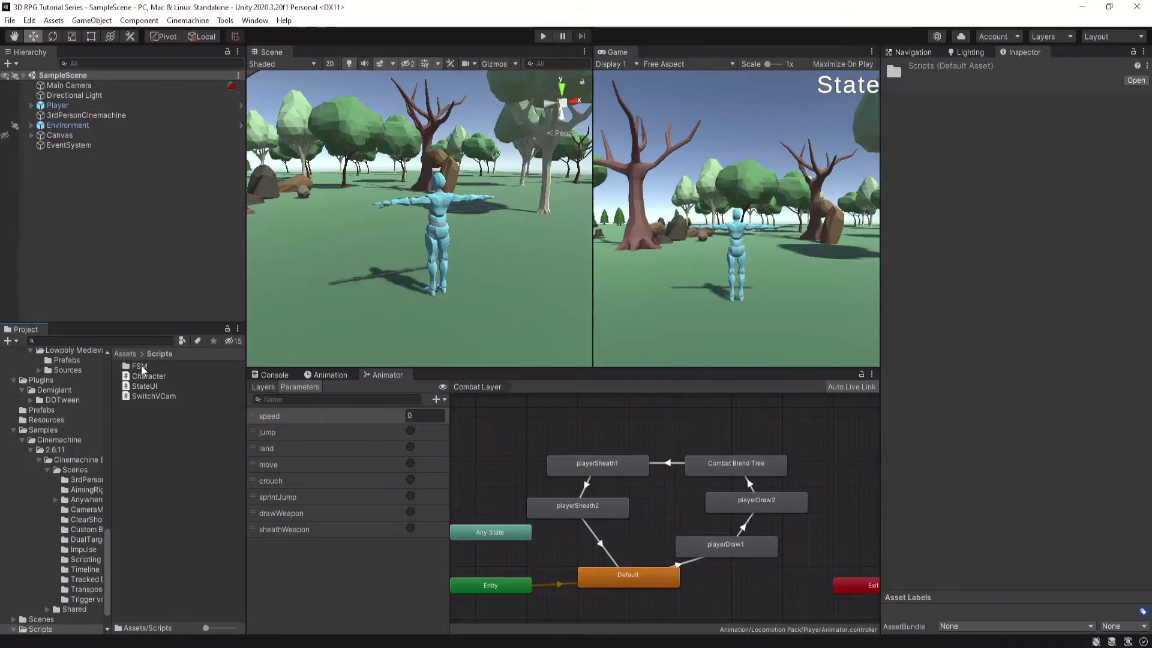
# - Create a C# script named CombatState in the FSM folder and review its sheathWeapon input and state-change code
pyautogui.doubleClick(142, 369)
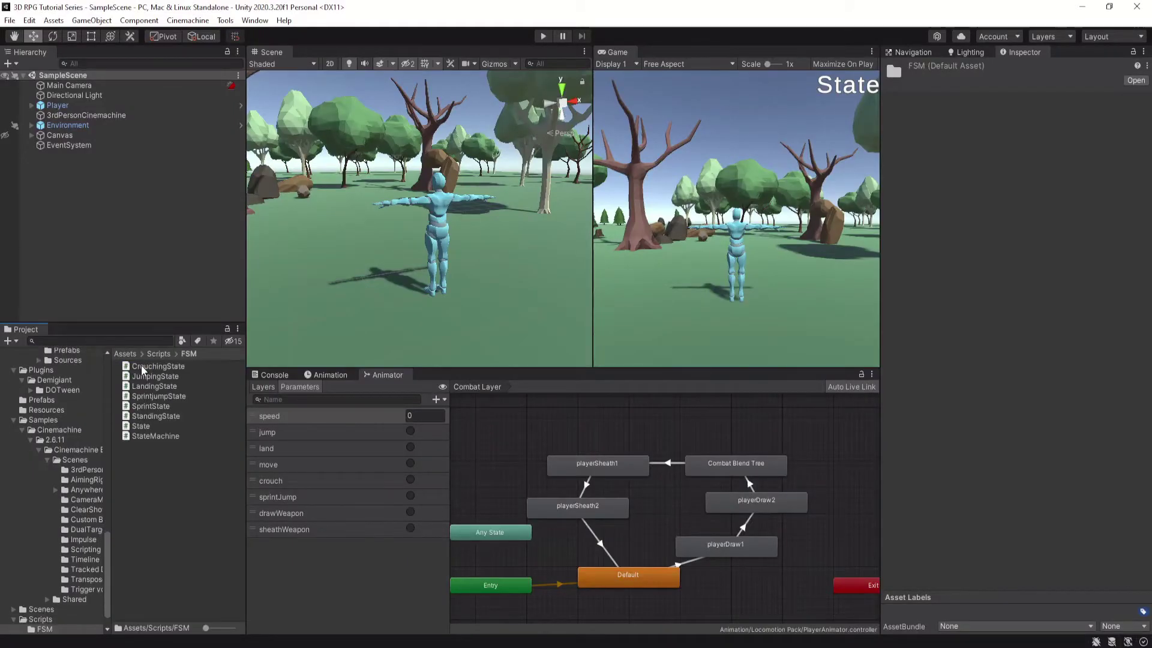
pyautogui.rightClick(151, 456)
pyautogui.moveTo(227, 134)
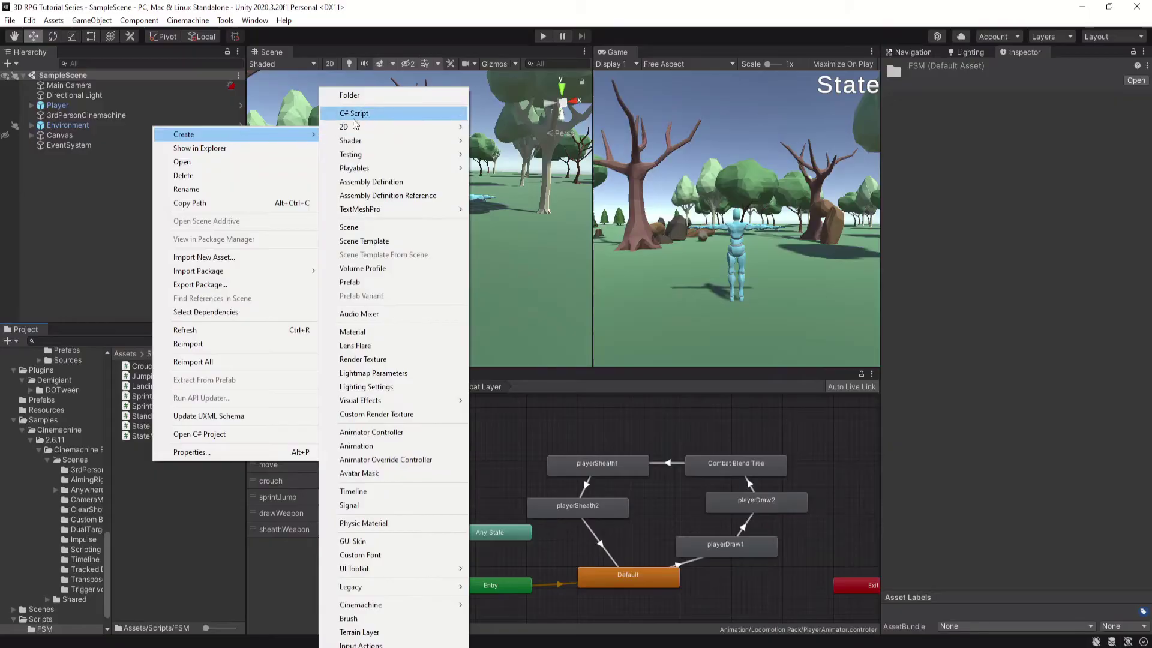
pyautogui.click(365, 111)
pyautogui.write('CombatState')
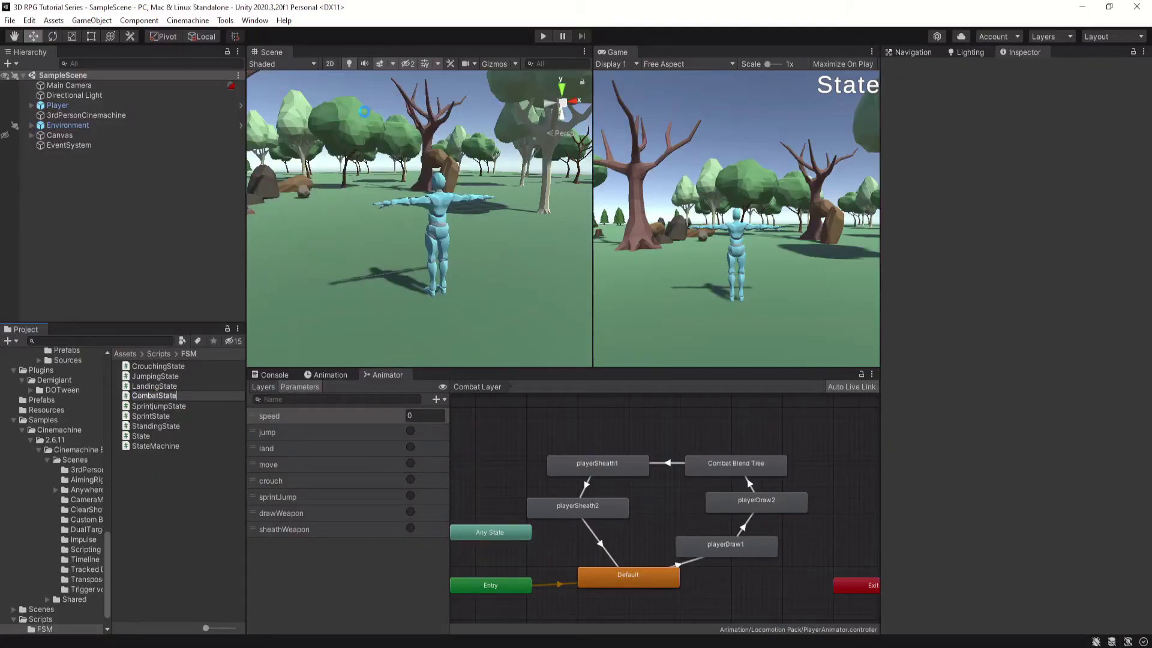
pyautogui.press('Return')
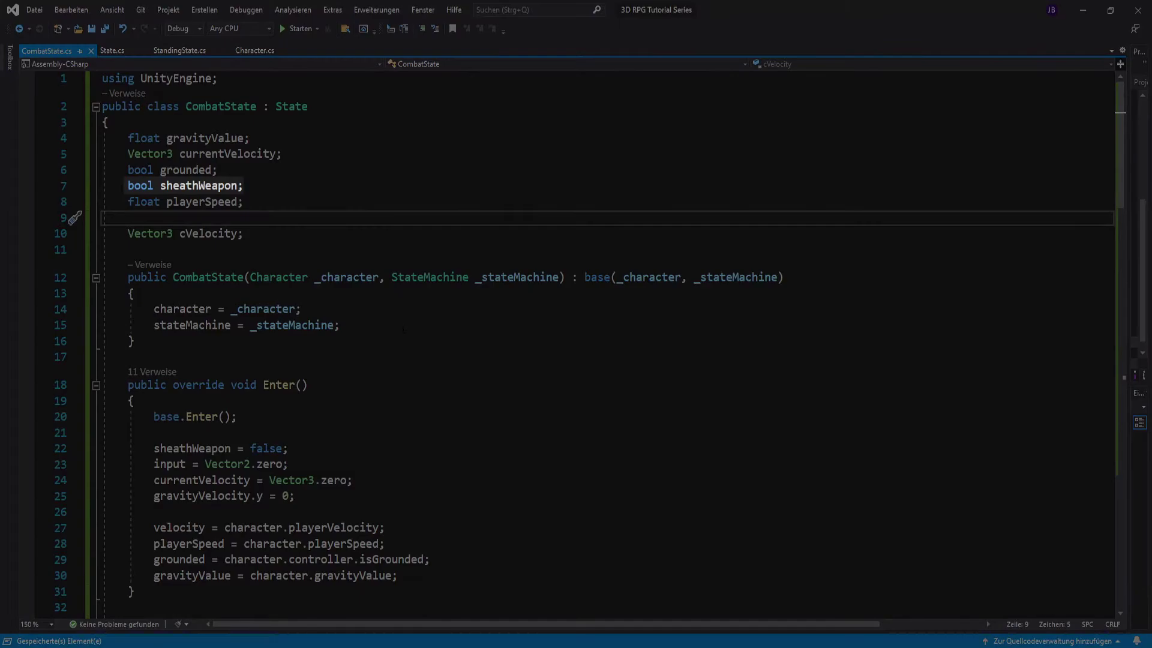
pyautogui.scroll(-5, 747, 319)
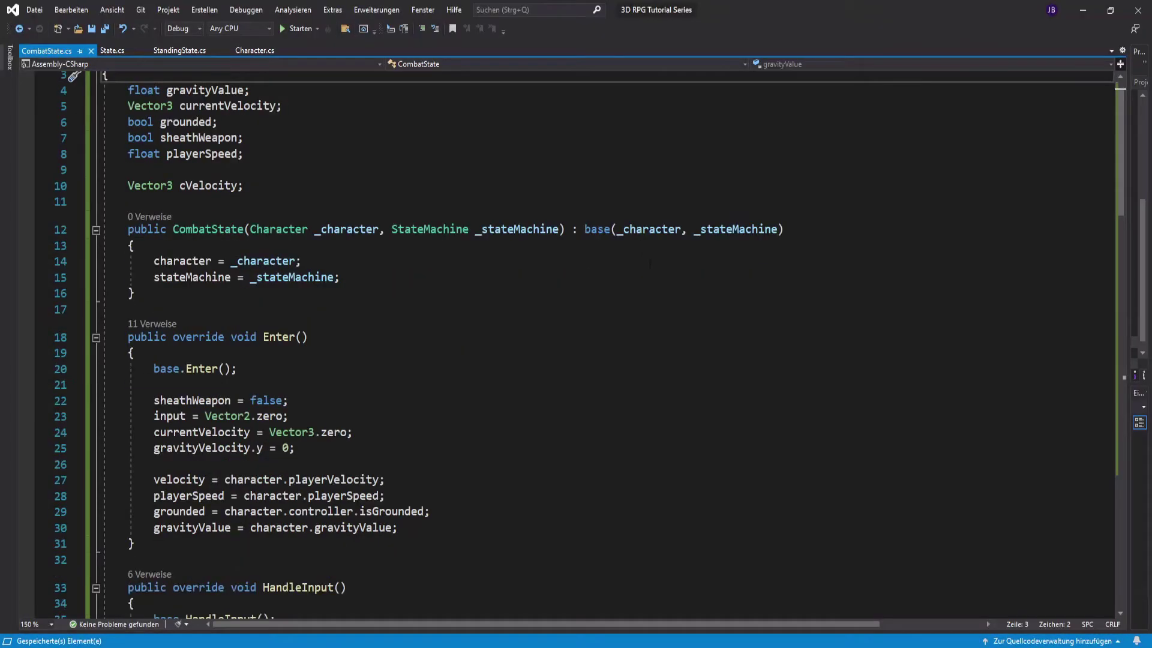
pyautogui.scroll(-6, 744, 318)
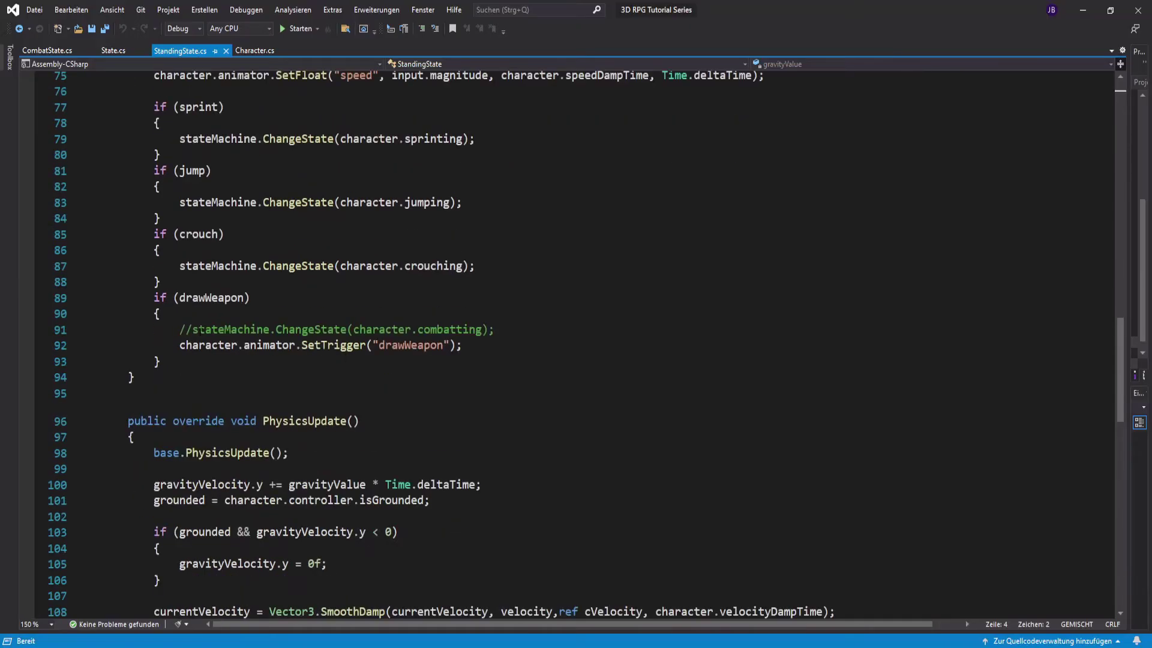
# - Uncomment the stateMachine.ChangeState(character.combatting) line in StandingState's drawWeapon check and save the script
pyautogui.moveTo(180, 329); pyautogui.dragTo(188, 329)
pyautogui.press('Delete')
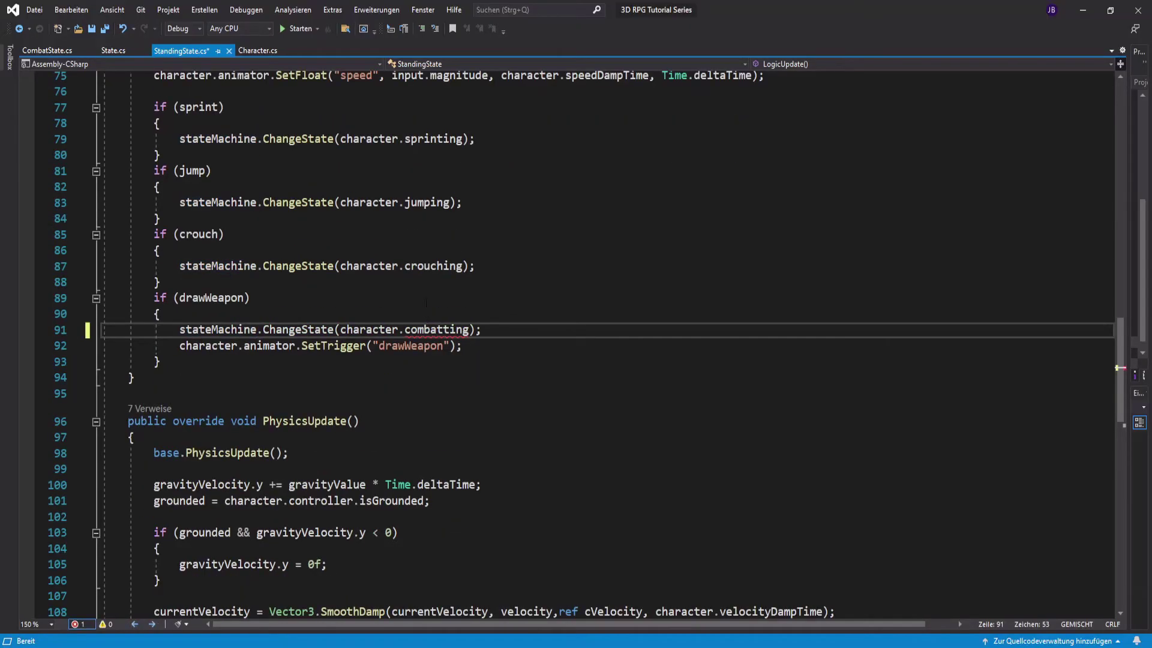
pyautogui.hotkey('ctrl', 's')
# - Declare "public CombatState combatting;" below the sprintjumping state field in Character.cs
pyautogui.click(252, 51)
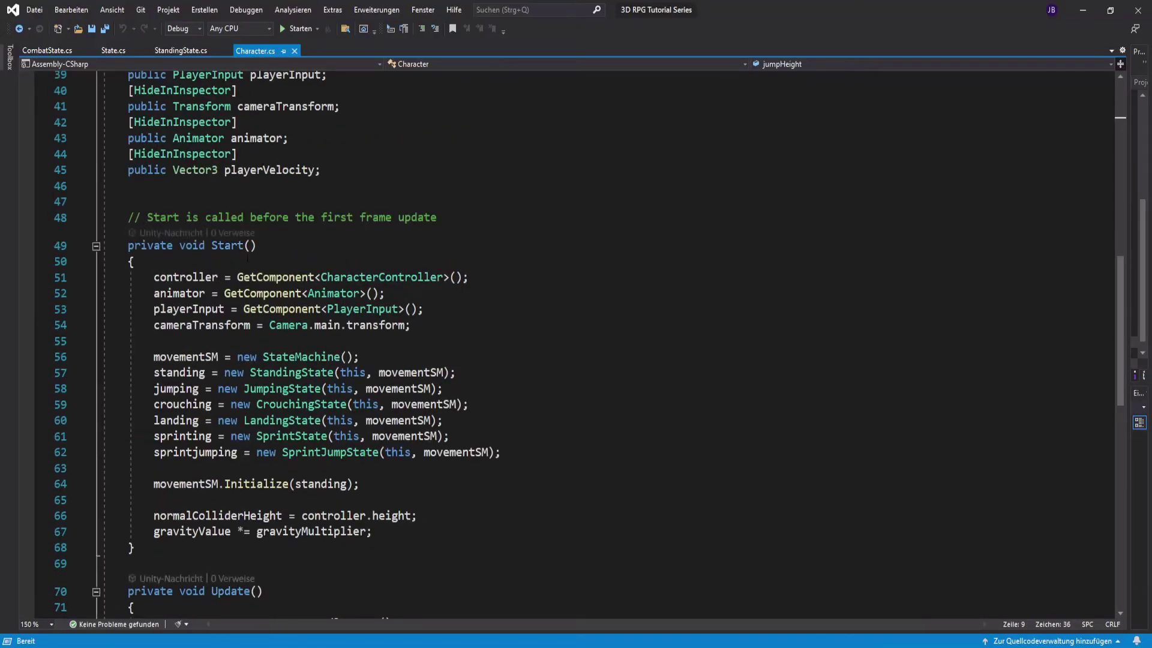
pyautogui.scroll(8, 420, 335)
pyautogui.click(378, 315)
pyautogui.press('Return')
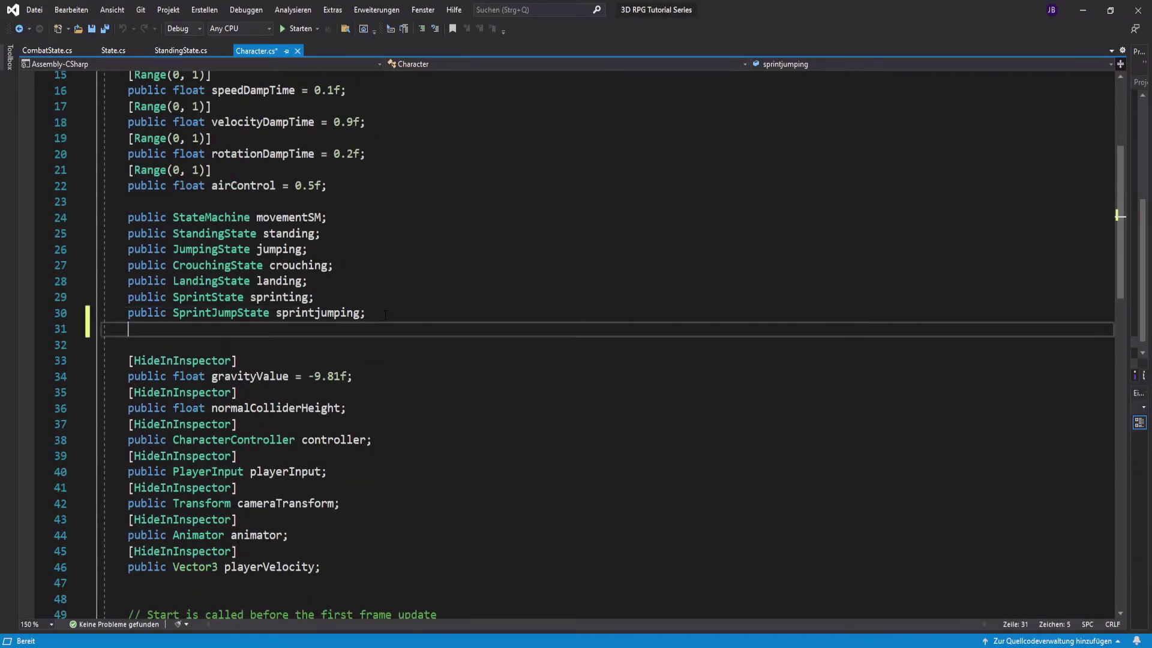
pyautogui.write('public CombatState combatting;')
# - Add "combatting = new CombatState(this, movementSM);" after the sprintjumping assignment in Start() of Character.cs and save the script
pyautogui.scroll(-9, 288, 329)
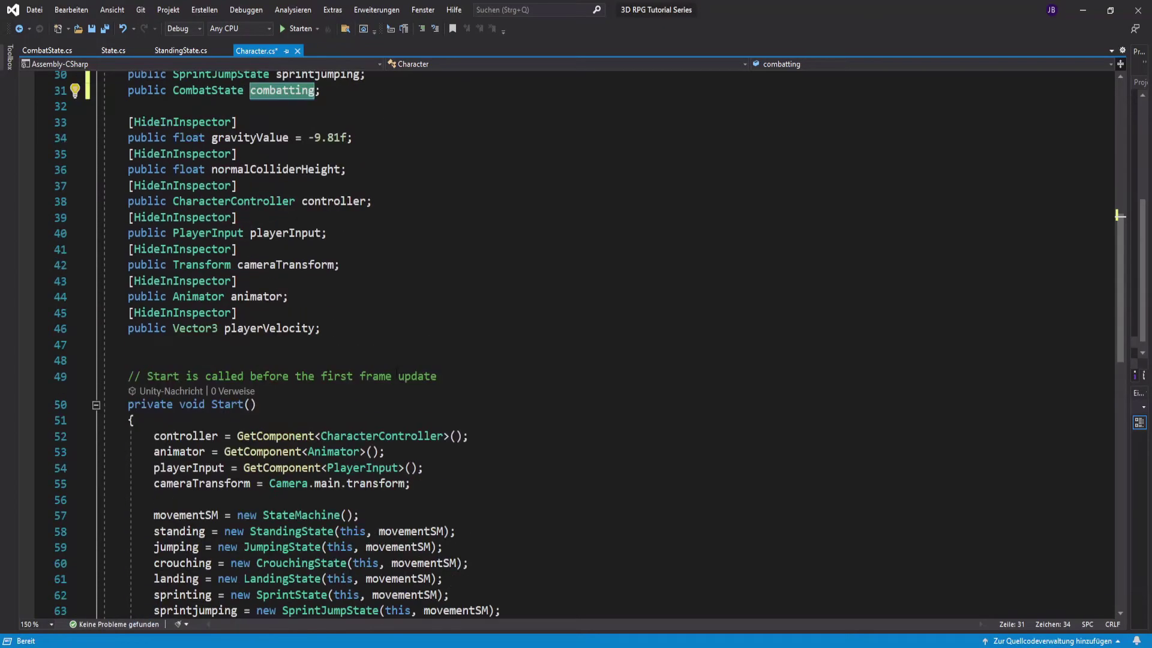
pyautogui.click(528, 420)
pyautogui.press('Return')
pyautogui.write('combatting = new CombatState(this, movementSM);')
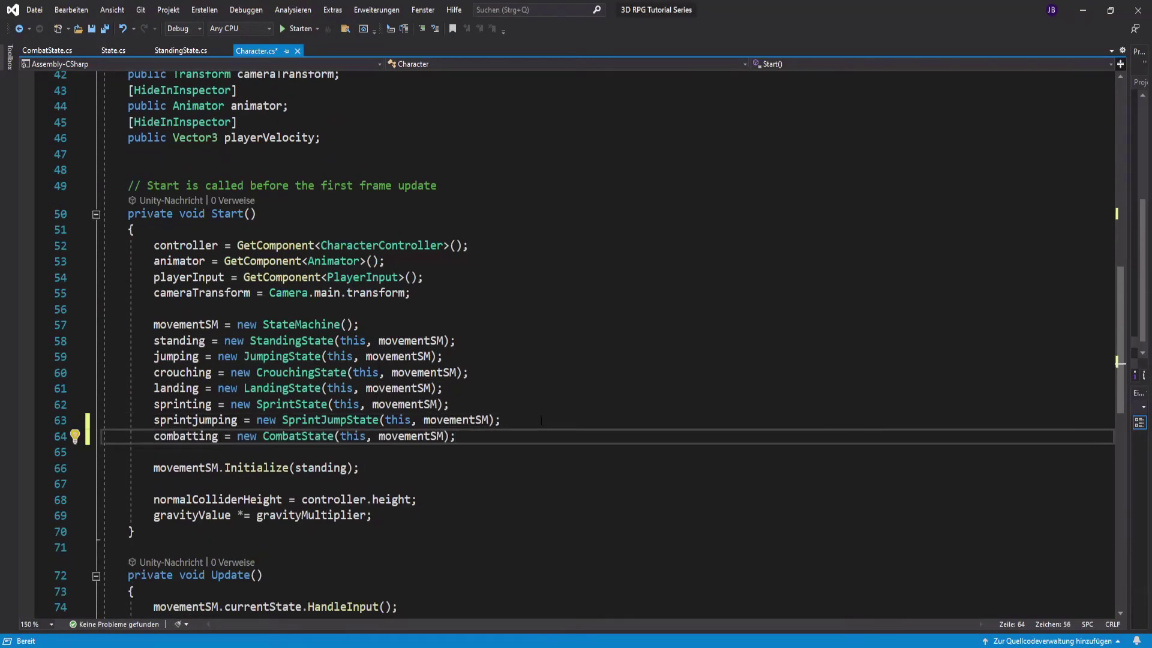
pyautogui.hotkey('ctrl', 's')
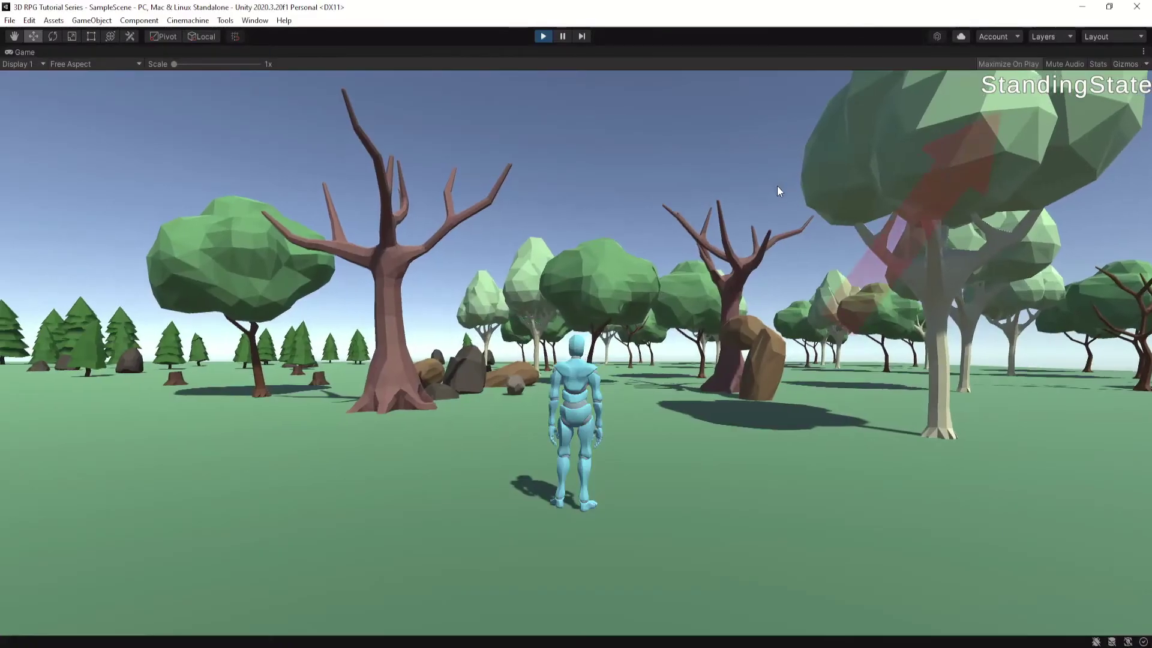
# - Draw the weapon in Play mode to test the character's switch from StandingState to CombatState
pyautogui.press('r')
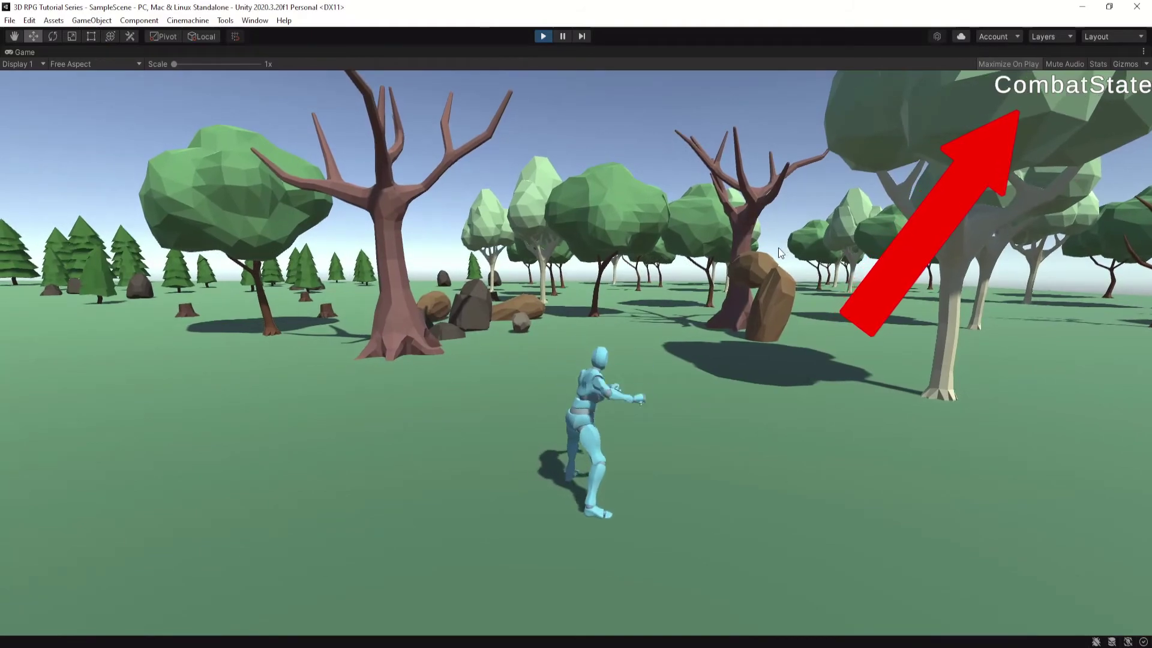
# - Run the character in different directions in Play mode to check movement while CombatState is active
pyautogui.press('w')
pyautogui.press('a')
pyautogui.press('s')
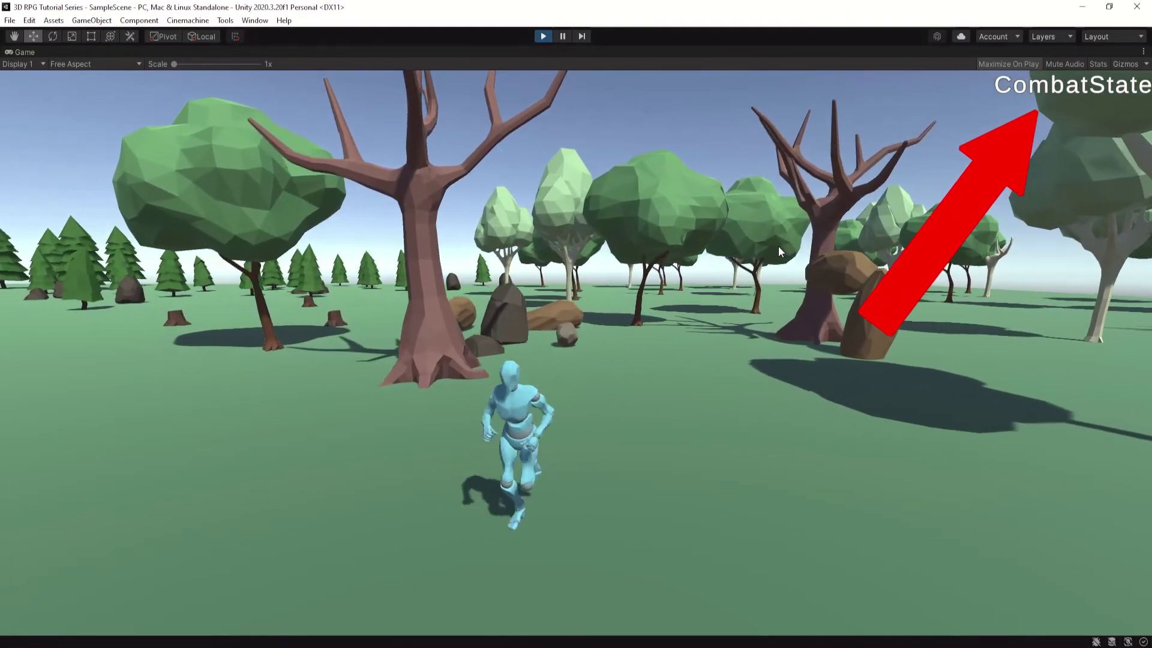
pyautogui.press('d')
pyautogui.press('w')
pyautogui.press('a')
pyautogui.press('w')
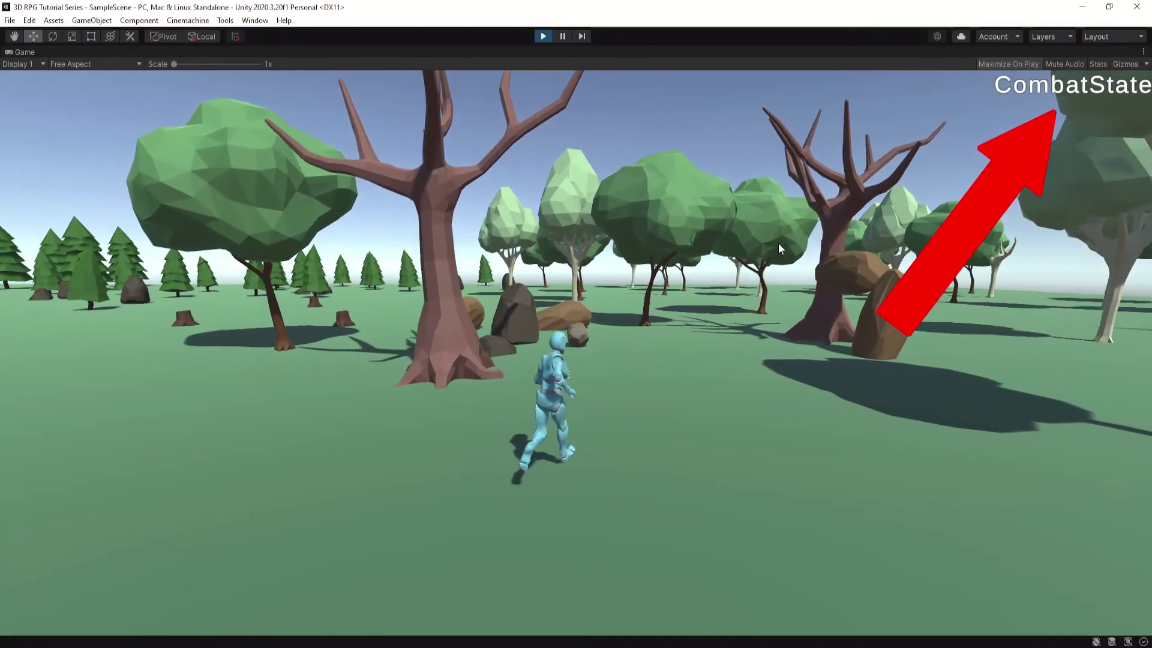
pyautogui.press('d')
pyautogui.press('s')
pyautogui.press('a')
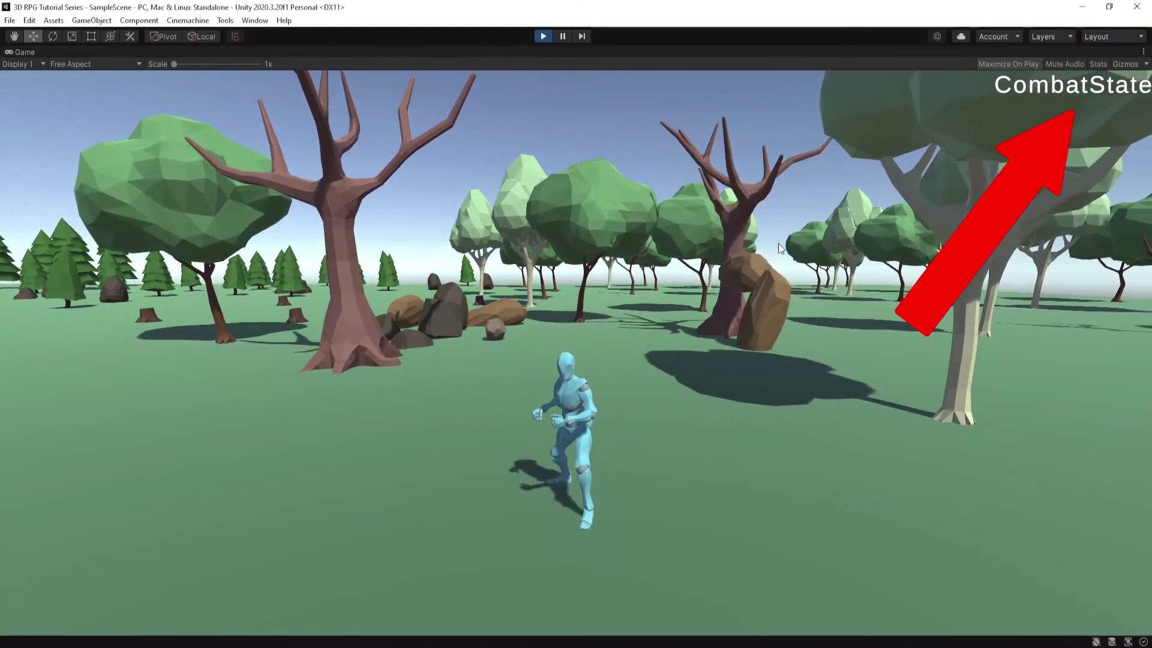
pyautogui.press('w')
pyautogui.press('d')
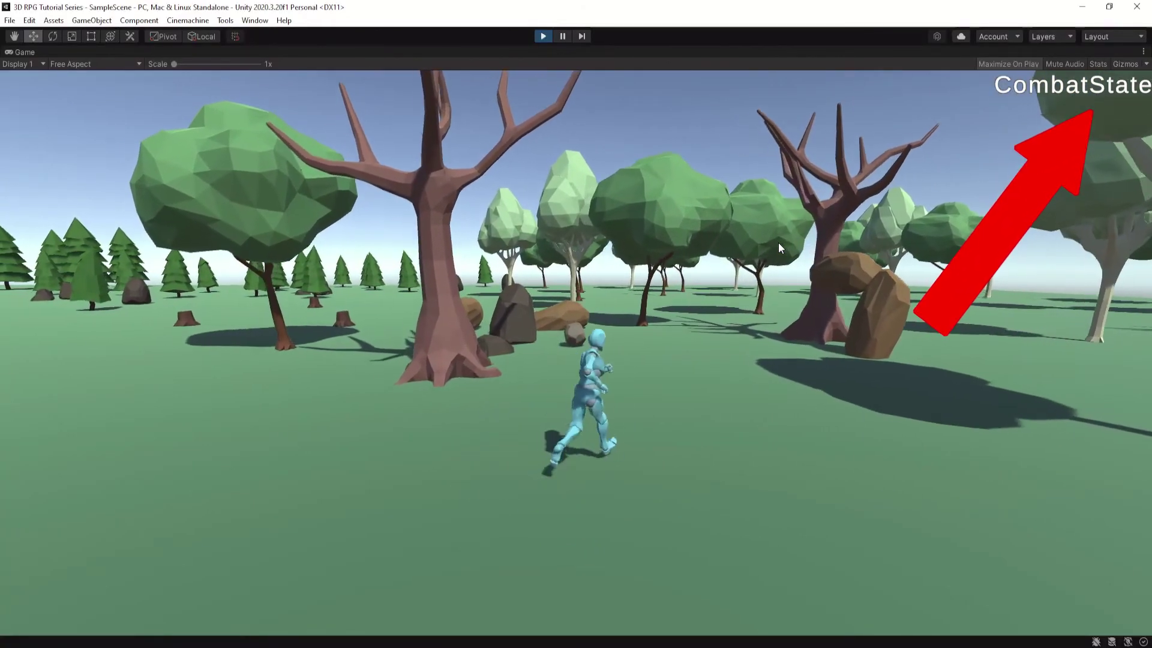
pyautogui.press('s')
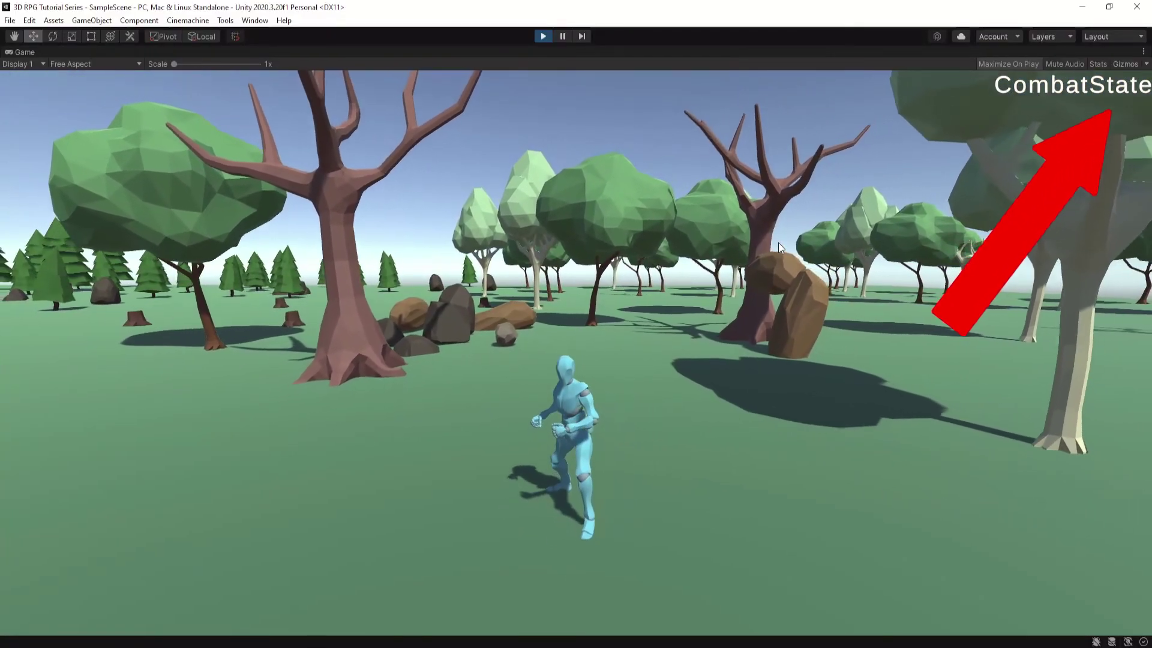
# - Toggle the character between drawn and sheathed weapon while moving around to check the switches between StandingState and CombatState
pyautogui.press('r')
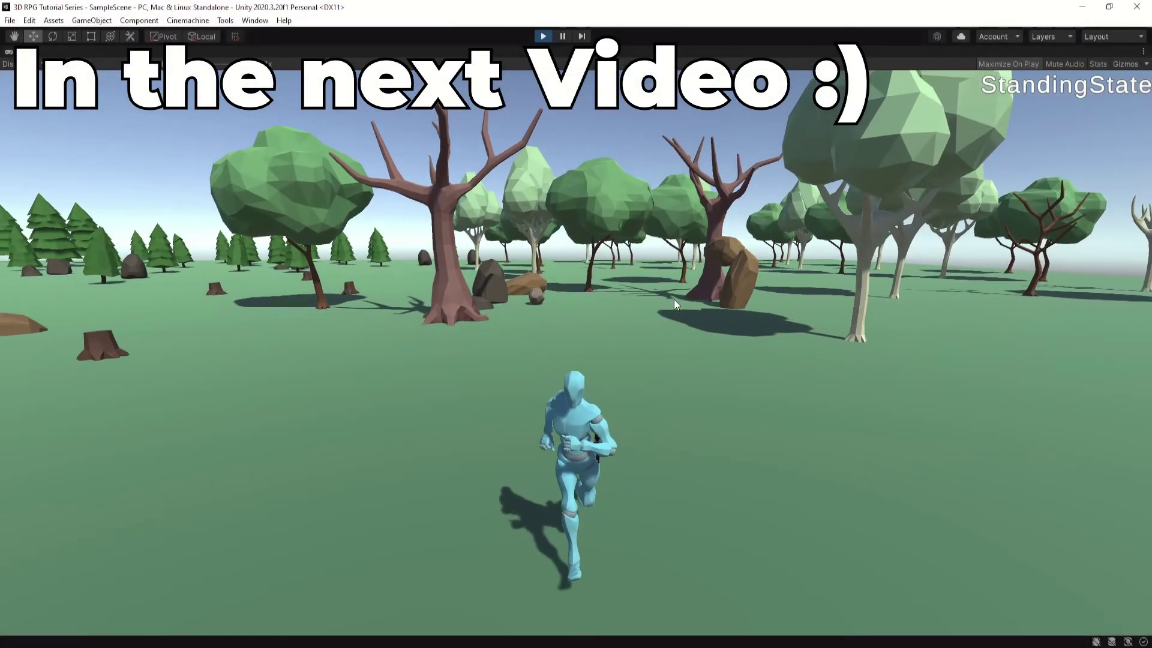
pyautogui.press('w')
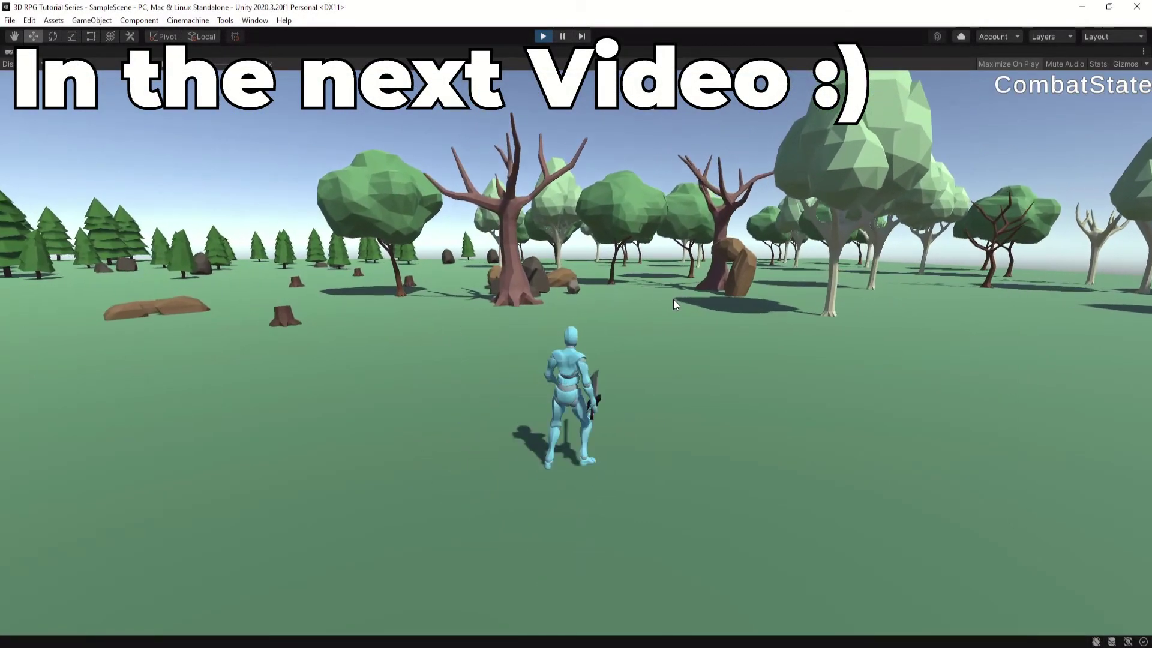
pyautogui.press('r')
pyautogui.press('d')
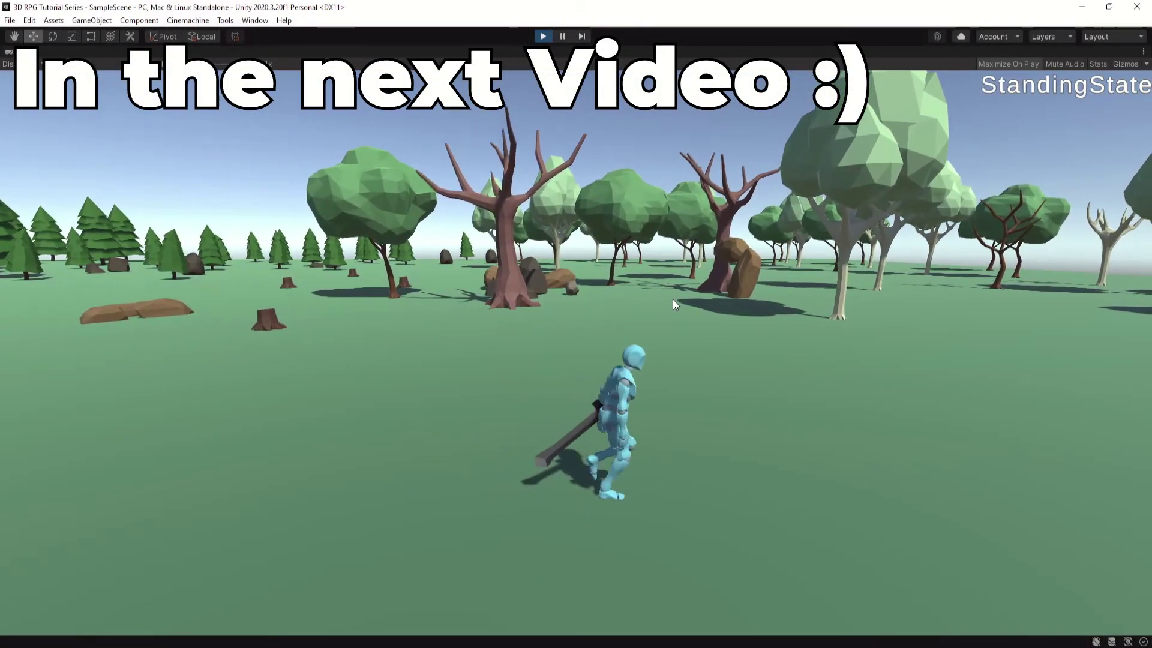
pyautogui.press('s')
pyautogui.press('f')
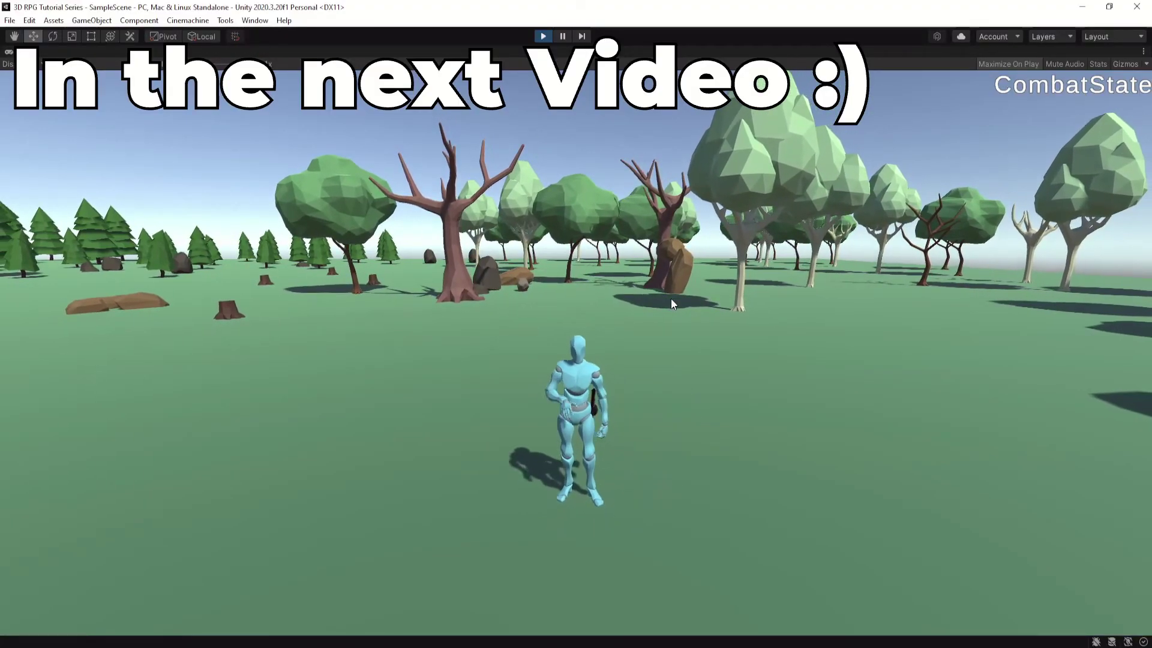
pyautogui.press('a')
pyautogui.press('f')
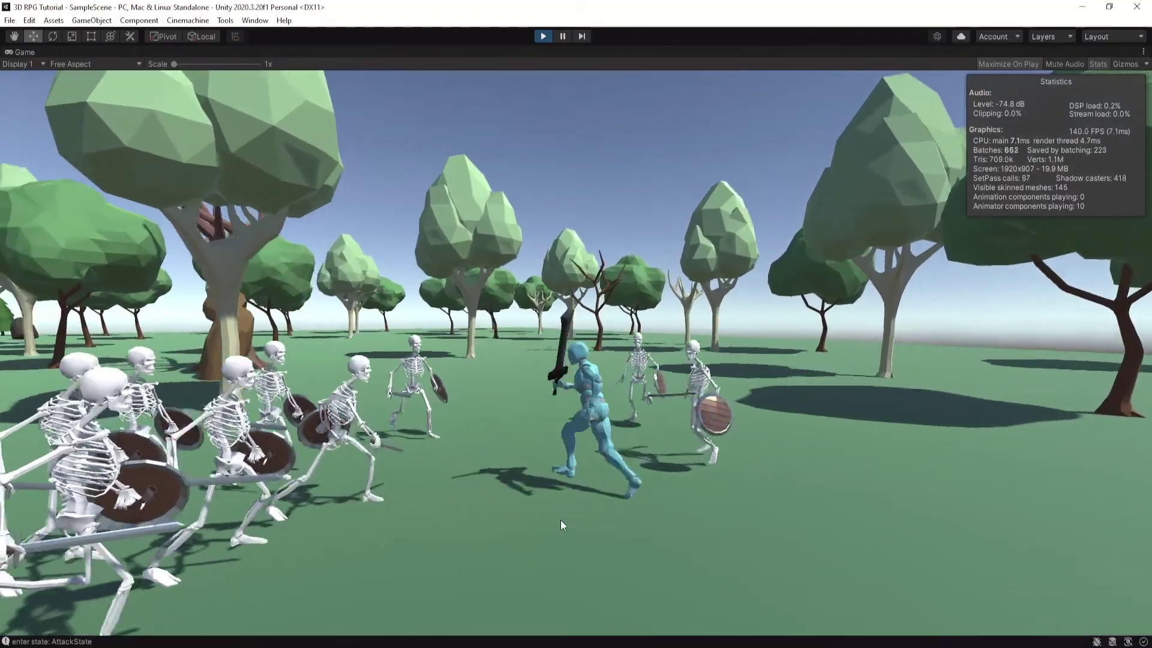
# - Fight the group of skeleton enemies in Play mode with repeated sword attacks while running around them to test the AttackState
pyautogui.click(548, 520)
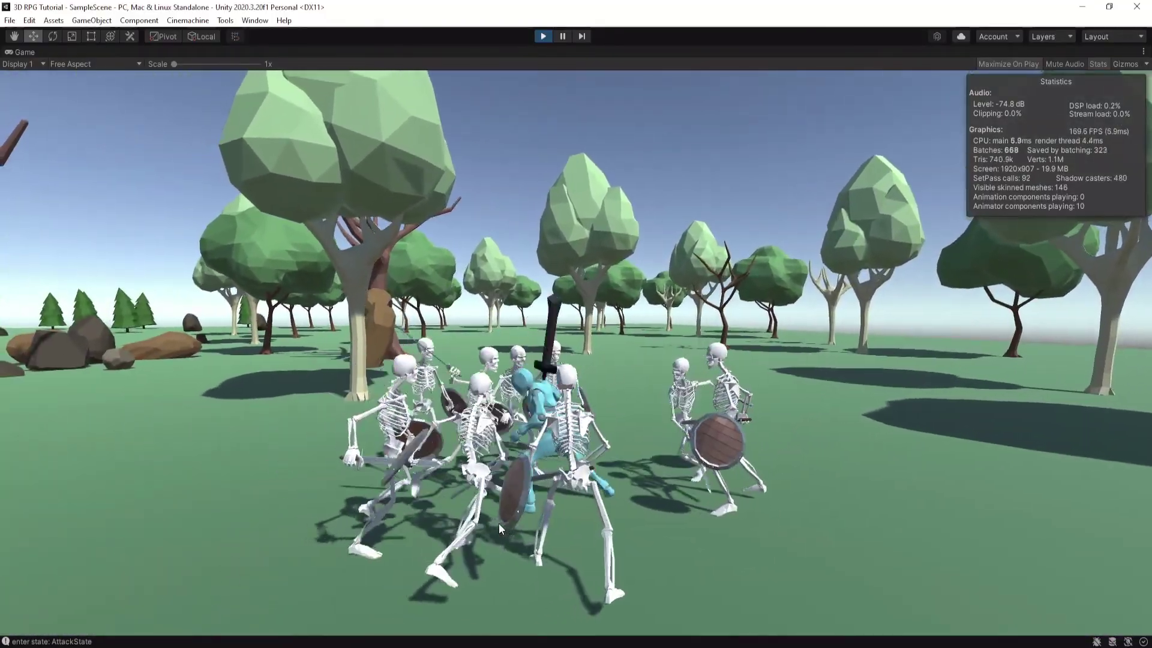
pyautogui.click(499, 523)
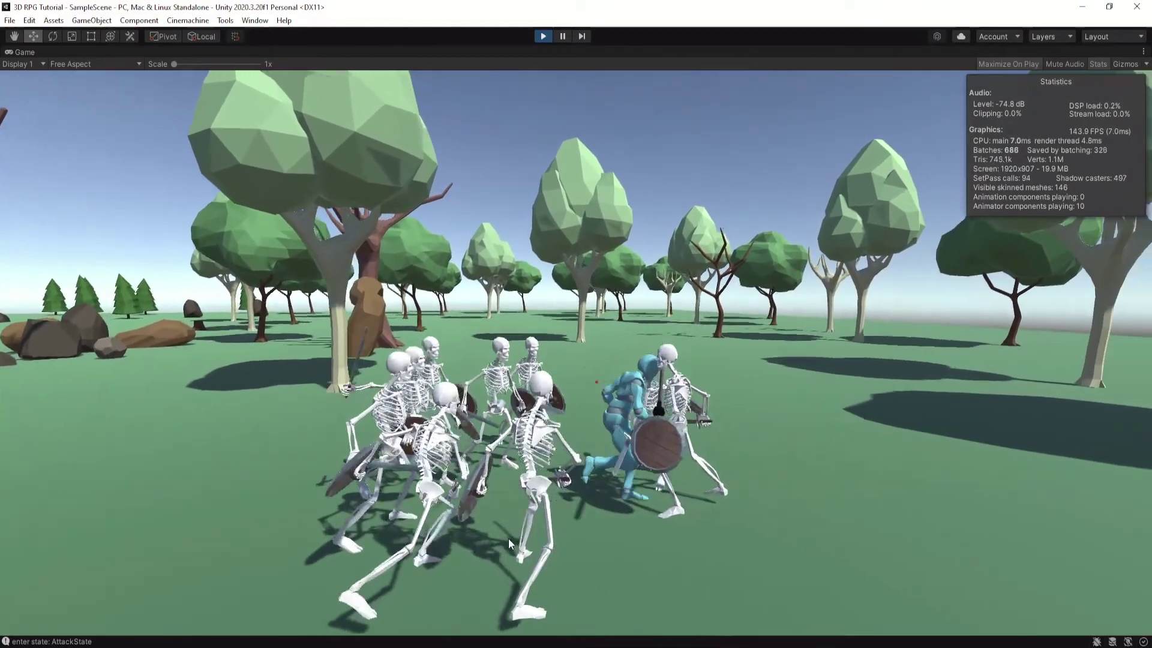
pyautogui.click(508, 538)
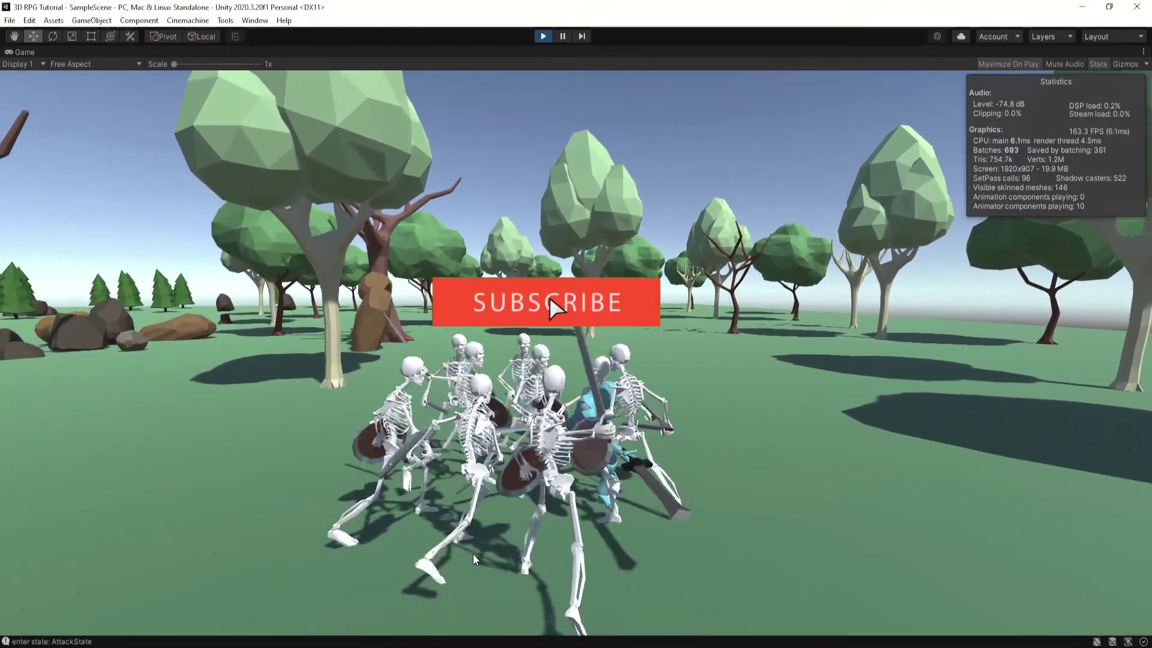
pyautogui.click(472, 553)
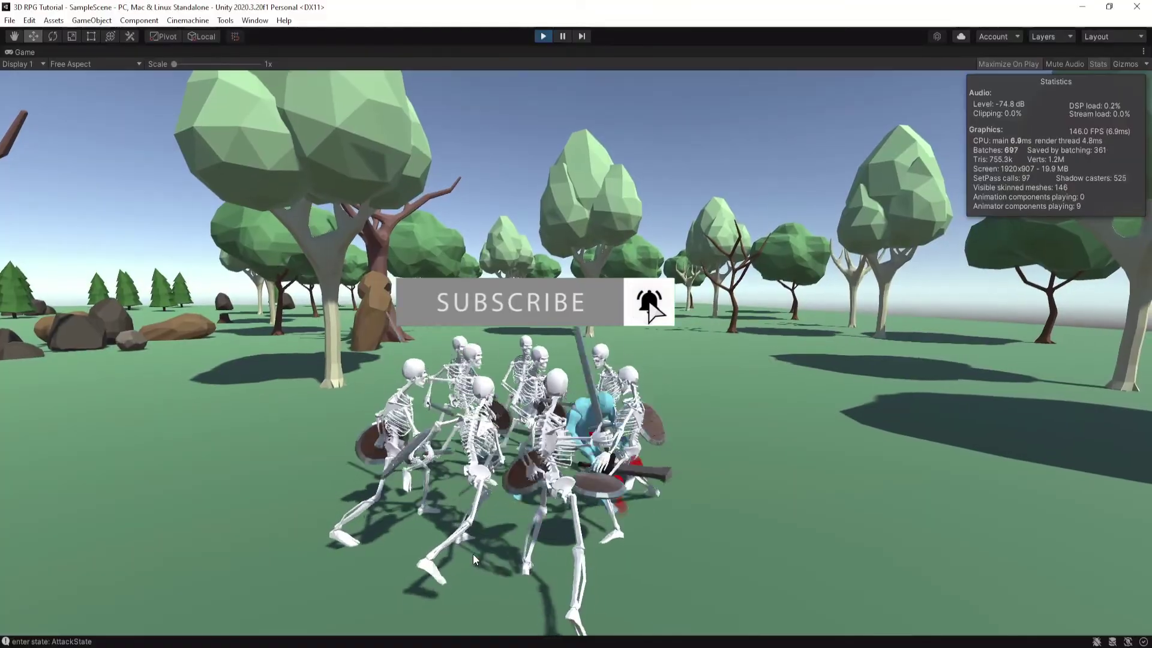
pyautogui.press('d')
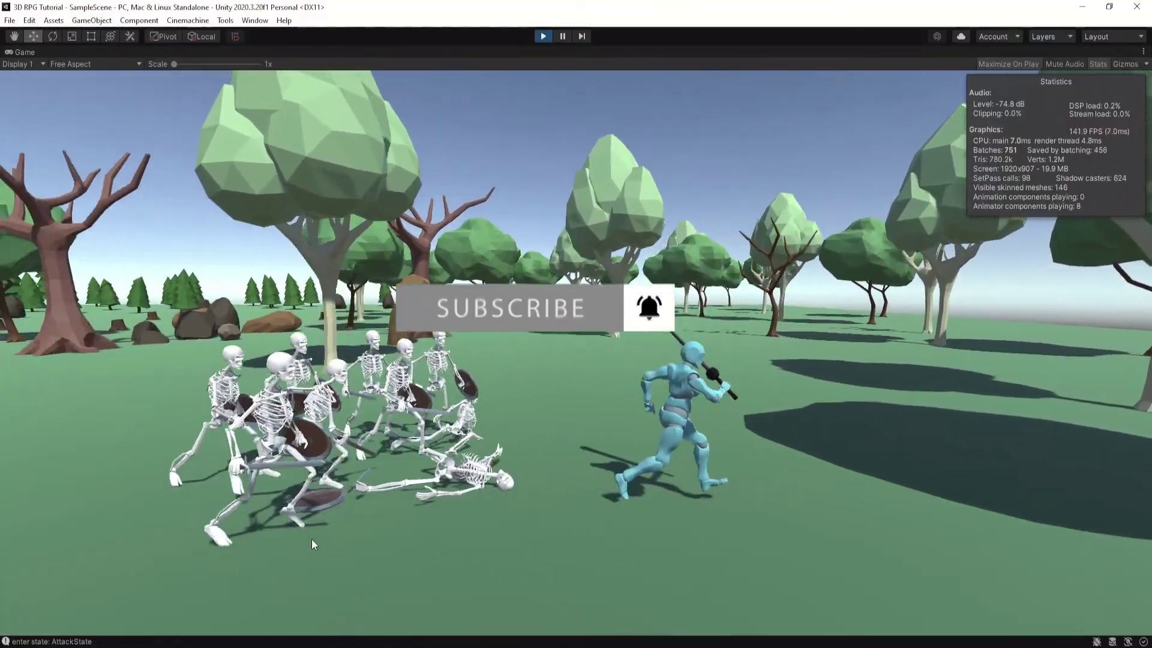
pyautogui.click(311, 538)
pyautogui.press('d')
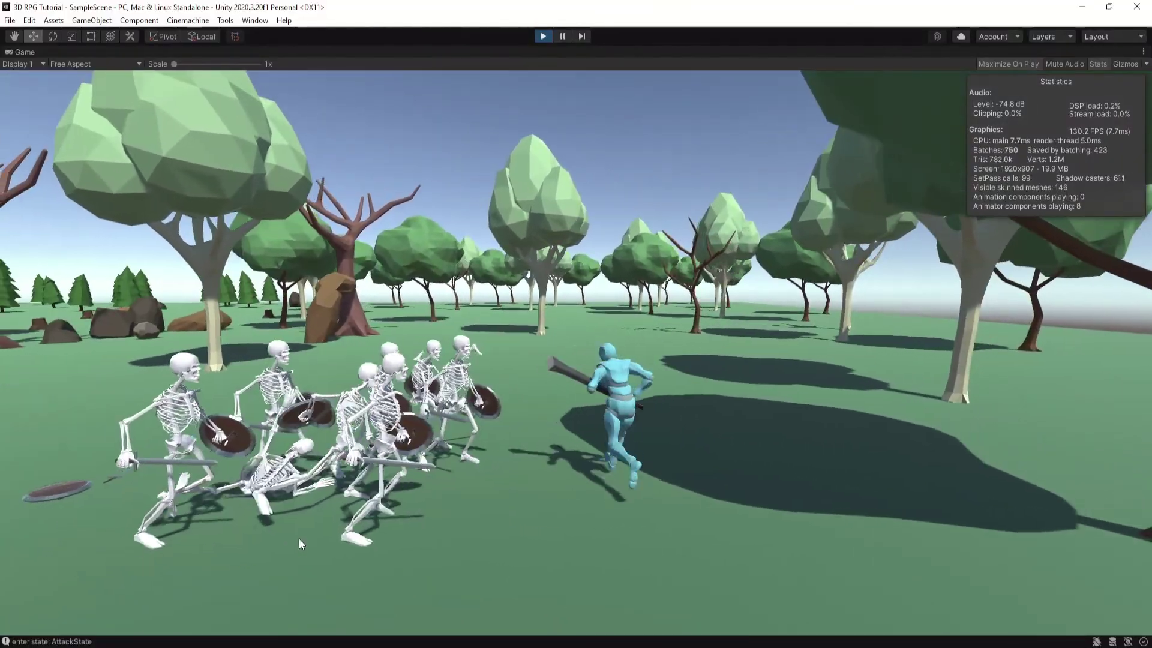
pyautogui.click(299, 538)
pyautogui.press('s')
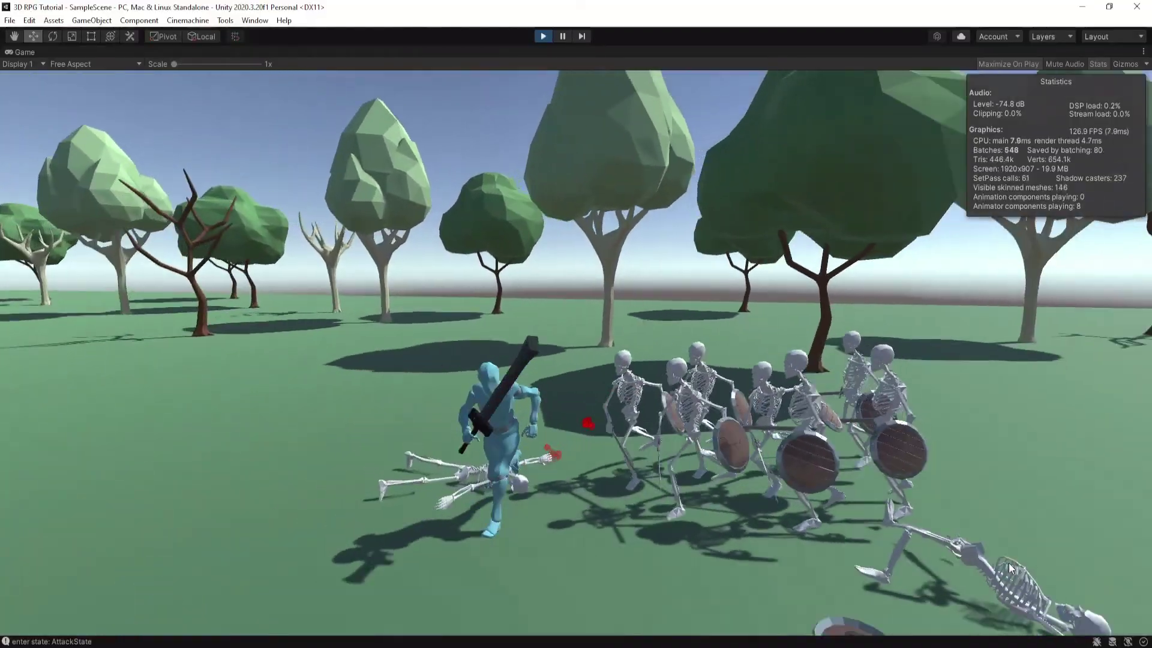
pyautogui.press('w')
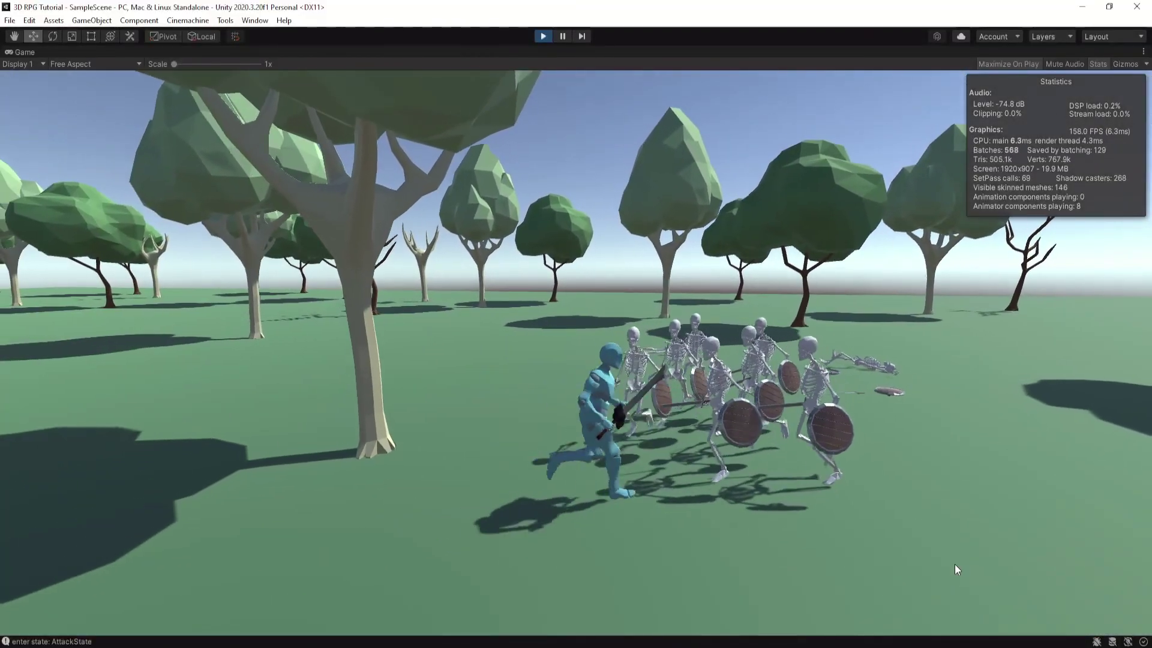
pyautogui.click(955, 565)
pyautogui.press('d')
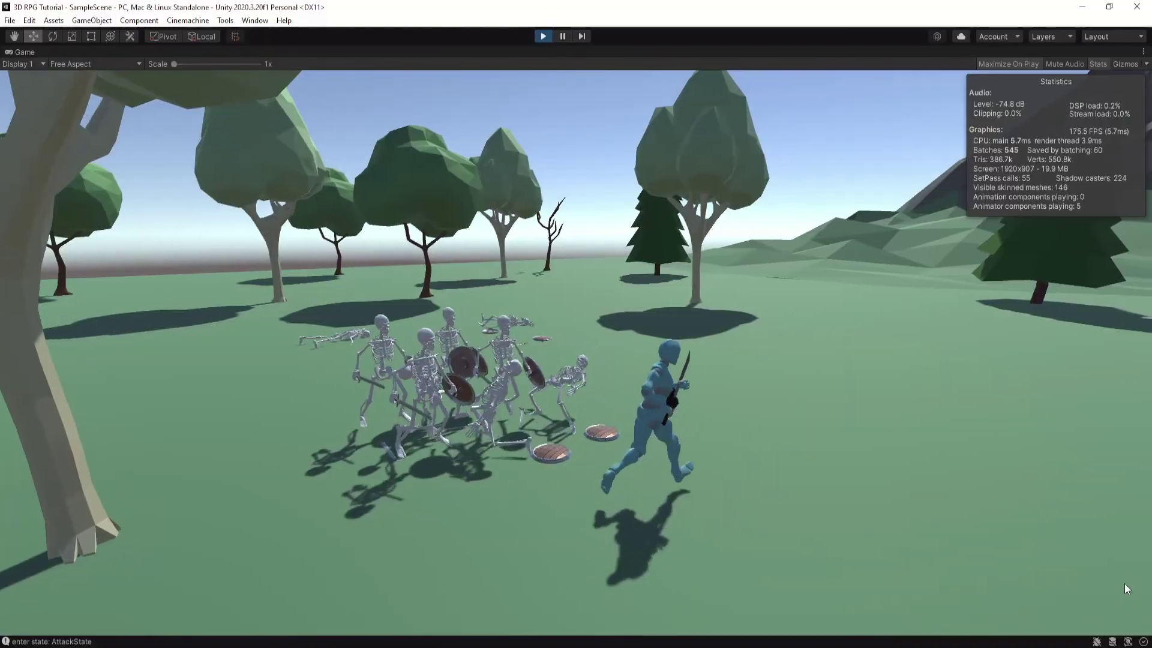